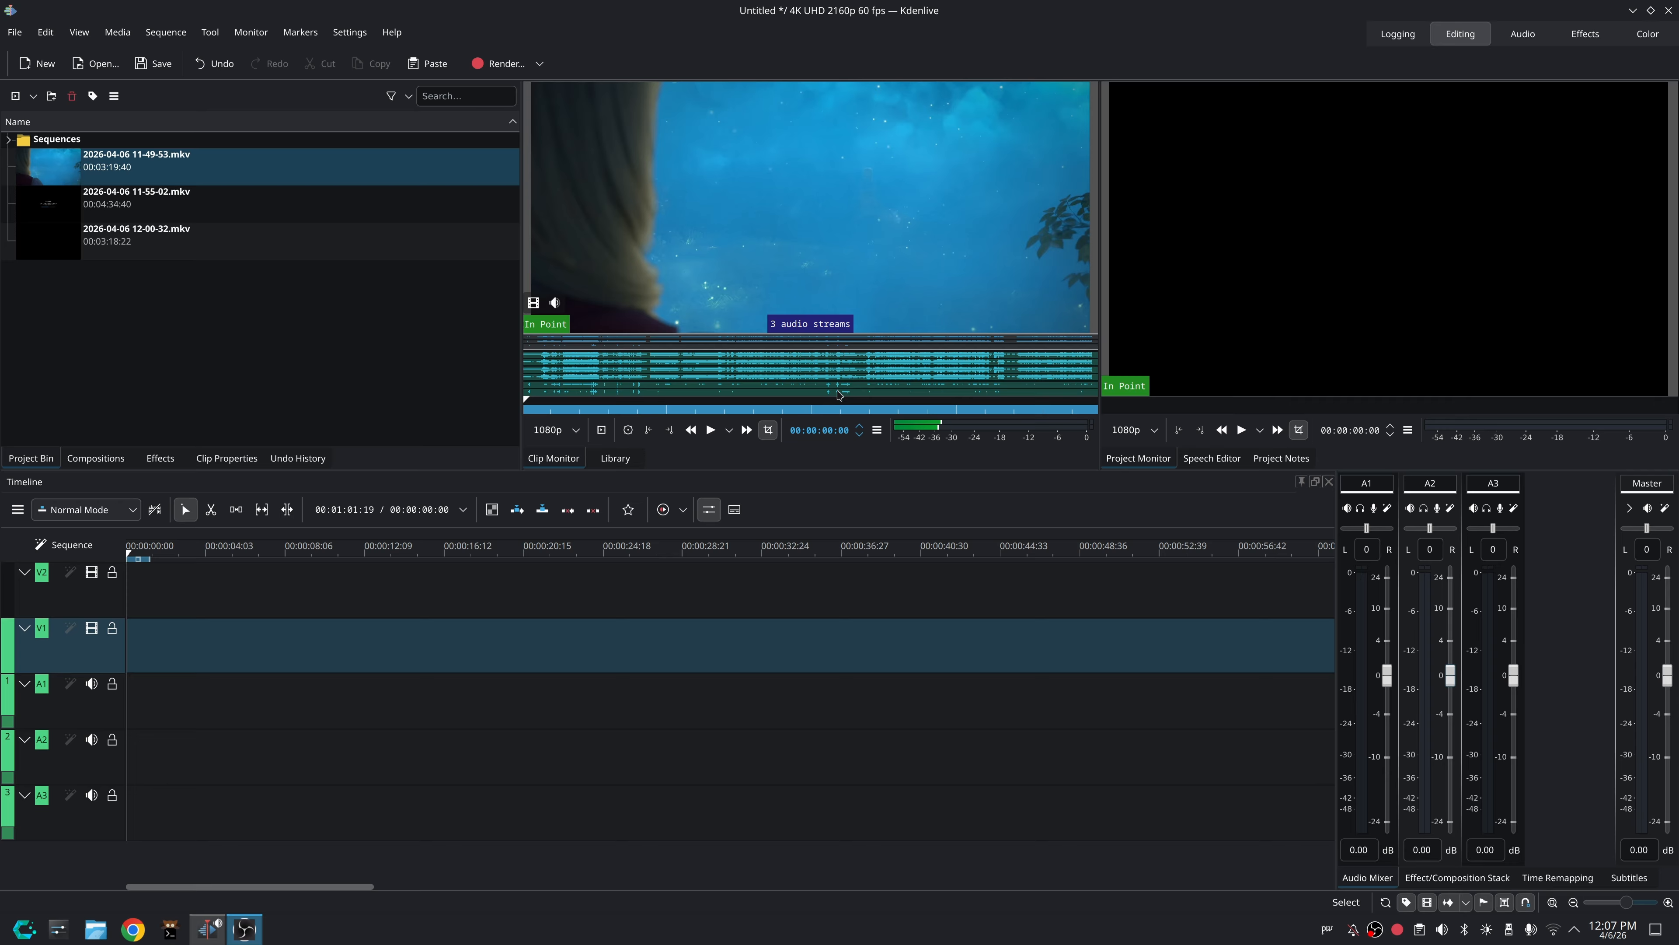
{"action": "left_click", "coordinate": [179, 211]}
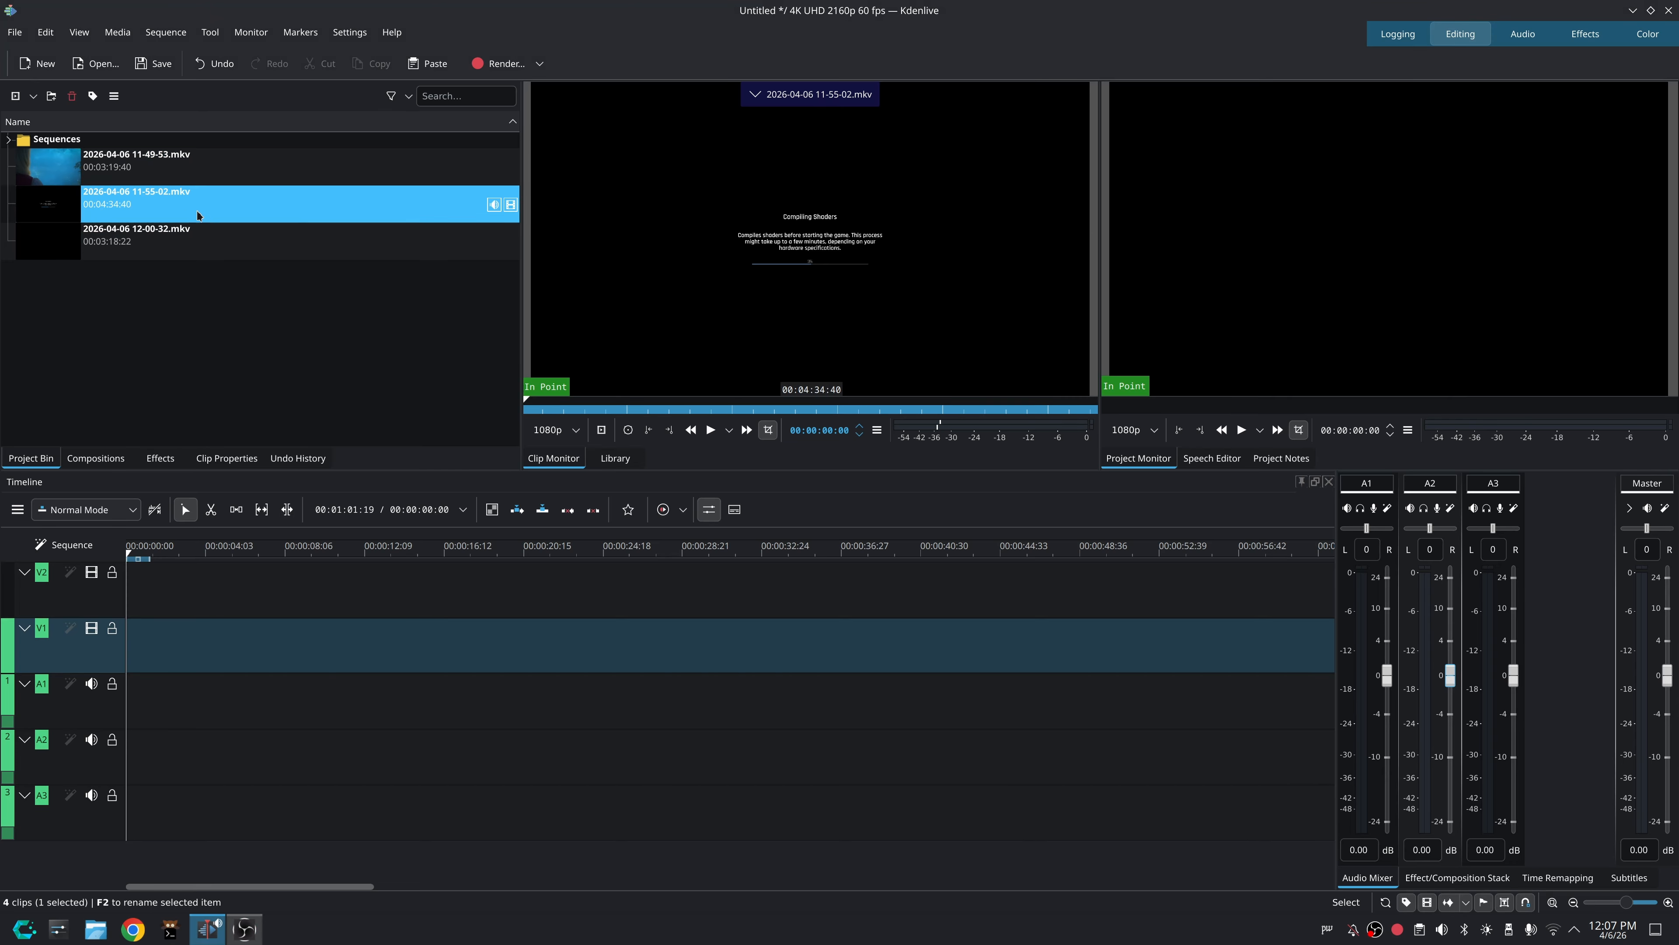
{"action": "left_click", "coordinate": [235, 244]}
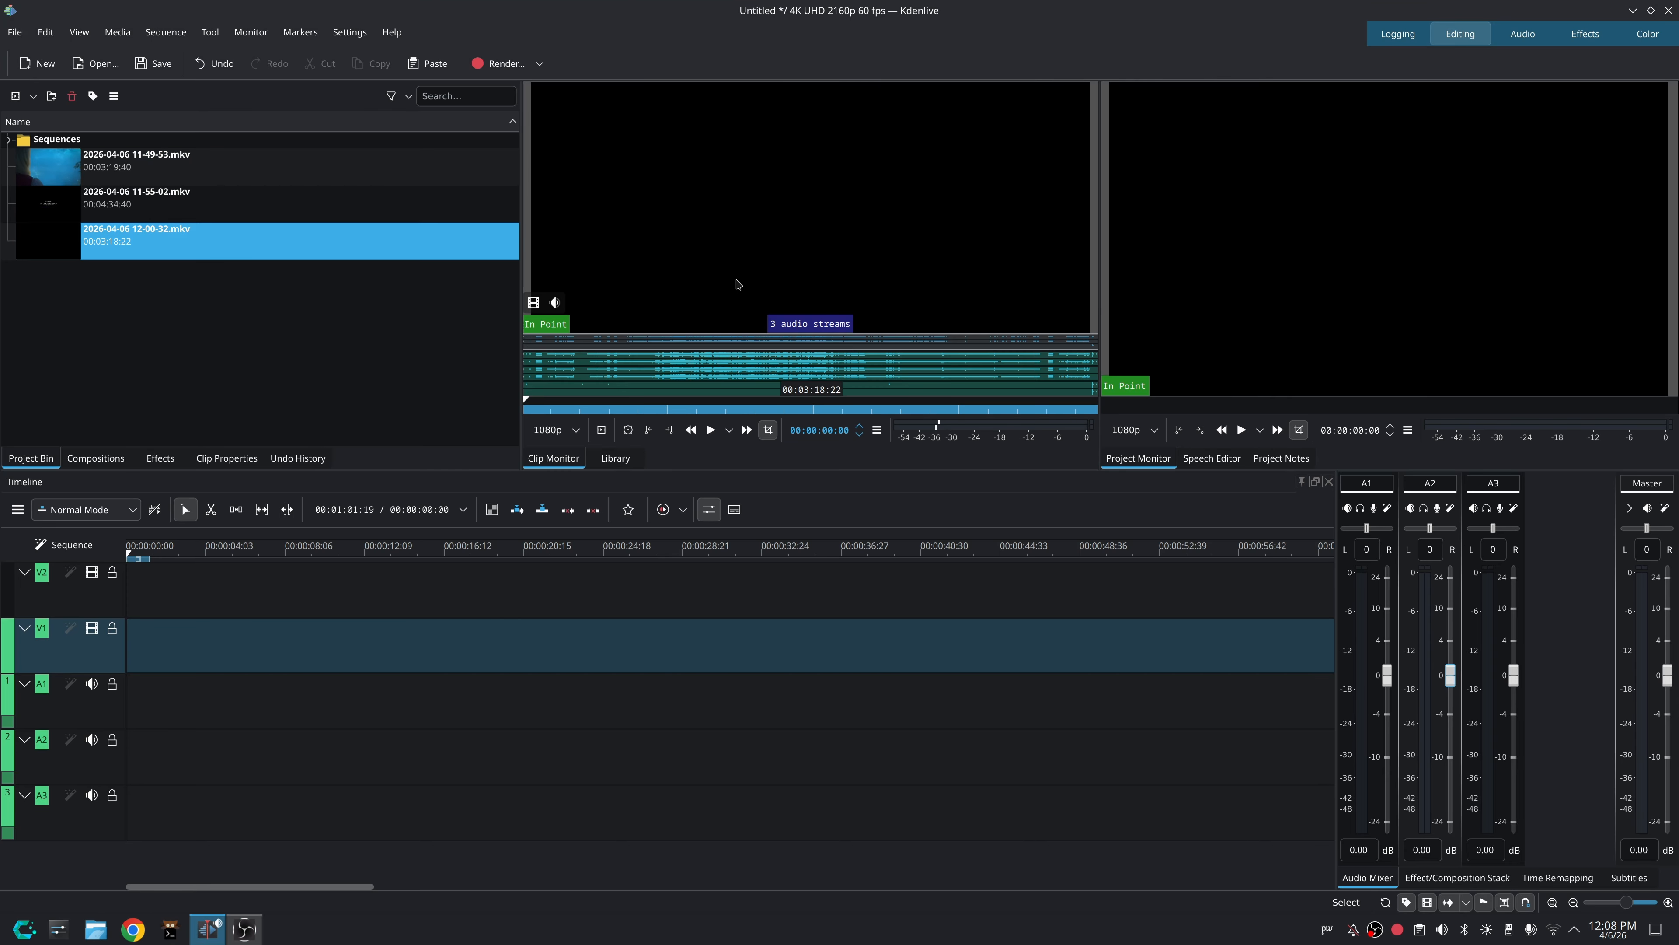
{"action": "left_click", "coordinate": [152, 179]}
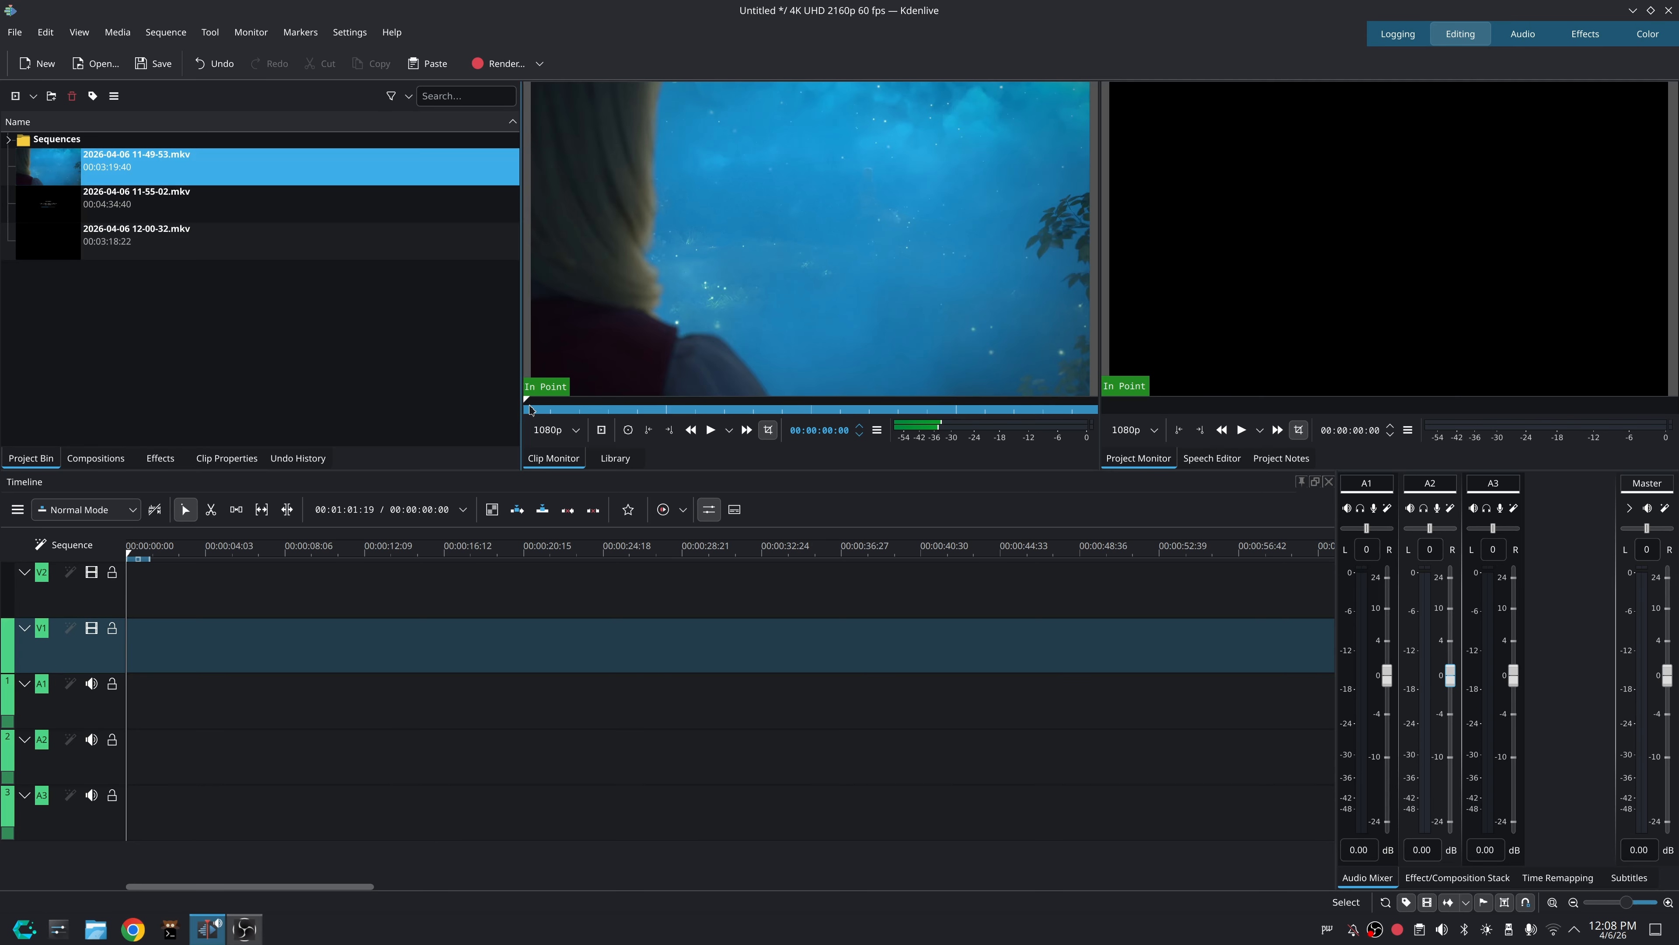
{"action": "mouse_move", "coordinate": [539, 405]}
{"action": "left_click_drag", "start_coordinate": [539, 411], "coordinate": [743, 401]}
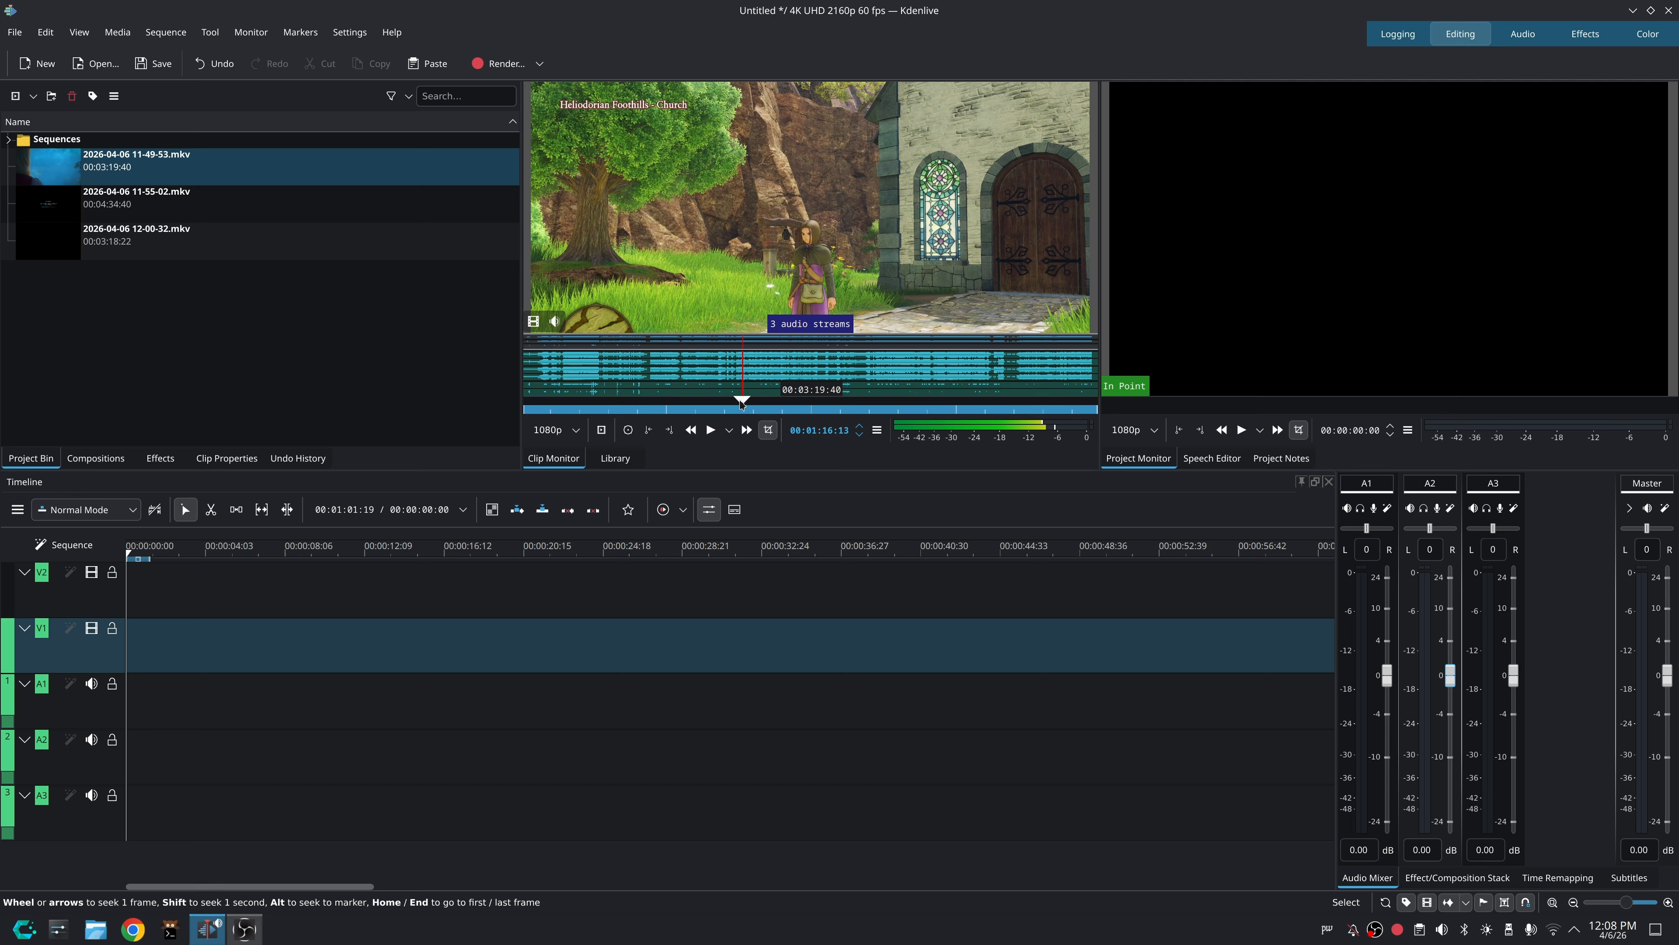
{"action": "key", "text": "i"}
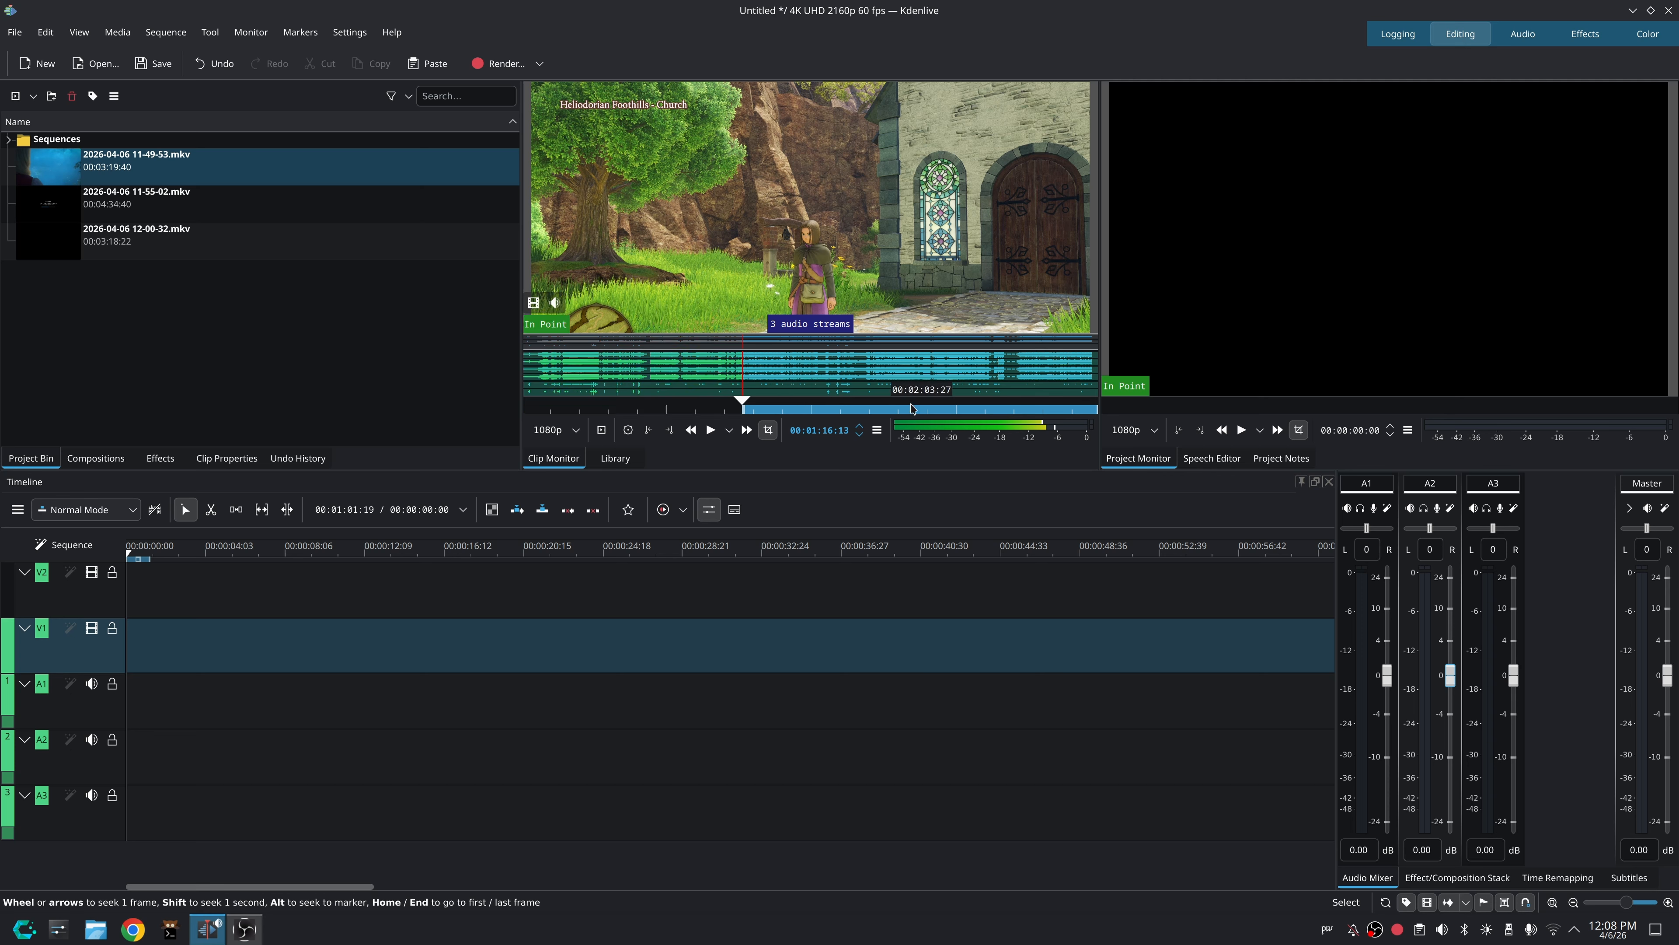
{"action": "left_click", "coordinate": [906, 405]}
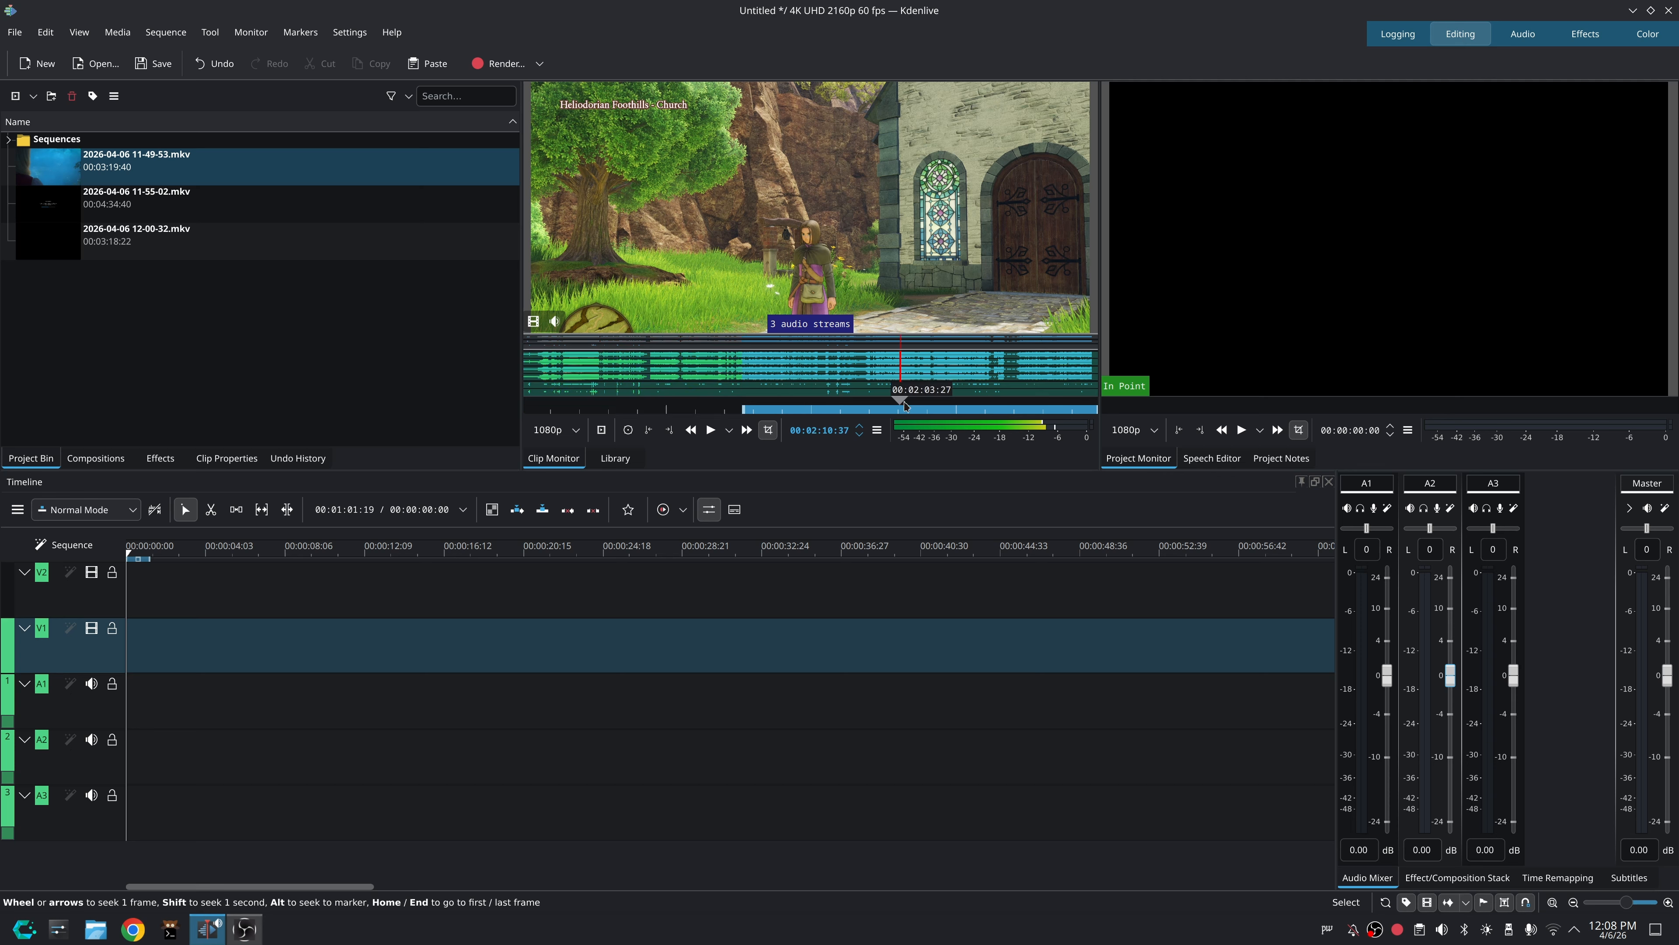
{"action": "left_click", "coordinate": [927, 406]}
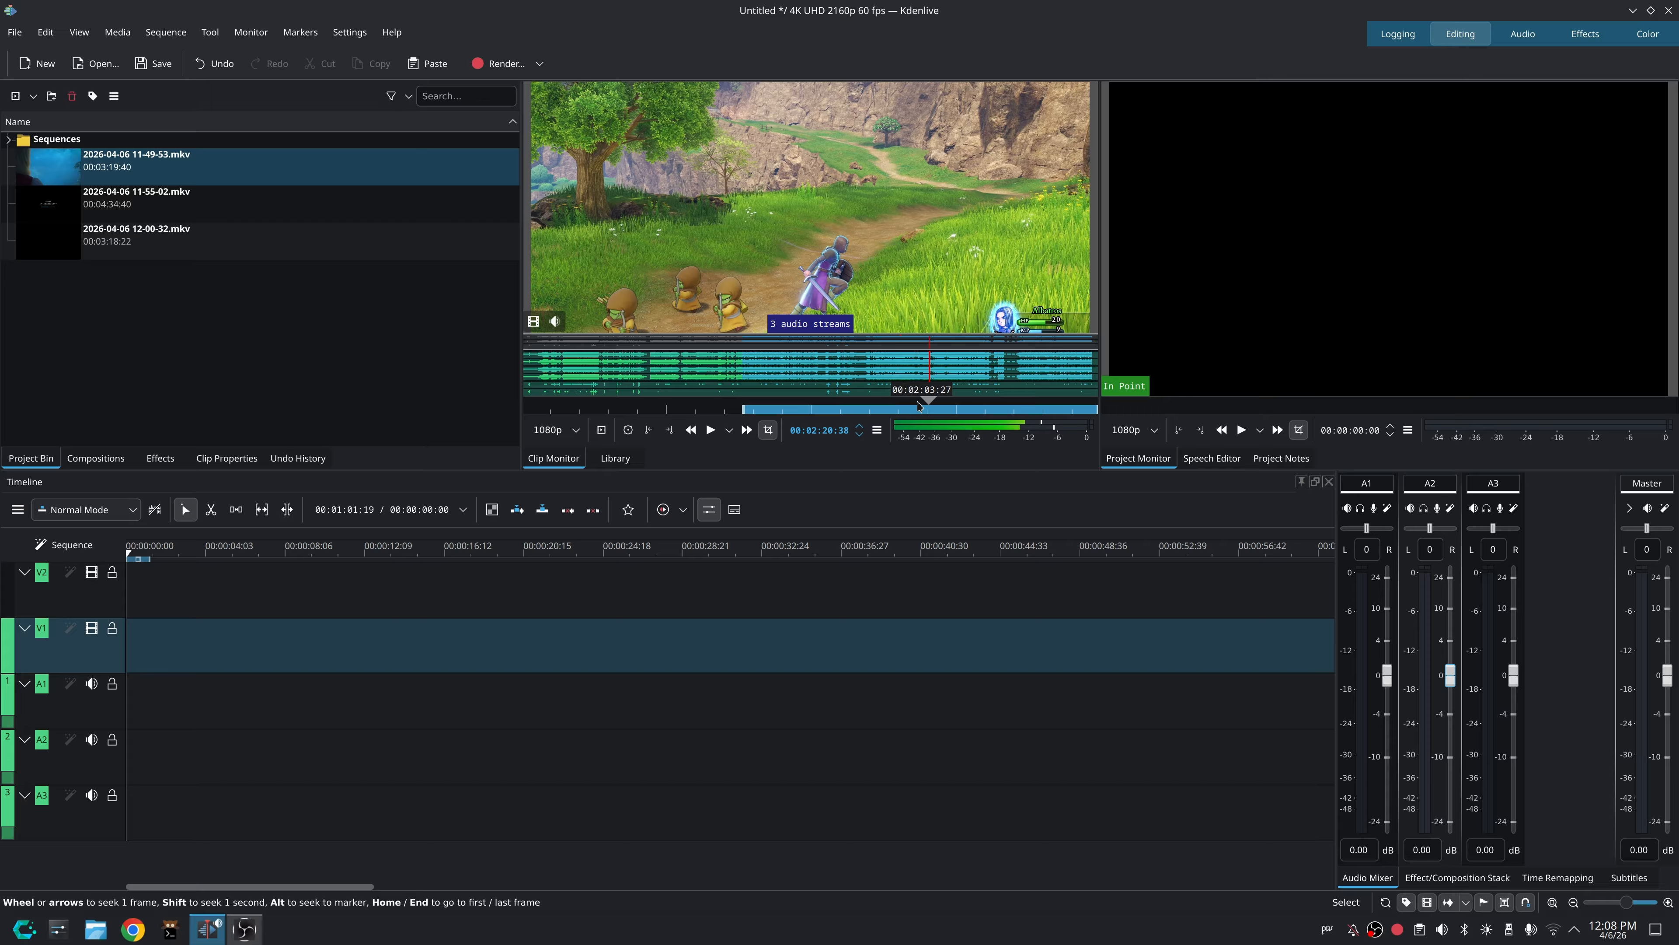
{"action": "key", "text": "o"}
{"action": "left_click_drag", "start_coordinate": [903, 286], "coordinate": [360, 670]}
{"action": "left_click_drag", "start_coordinate": [609, 646], "coordinate": [376, 645]}
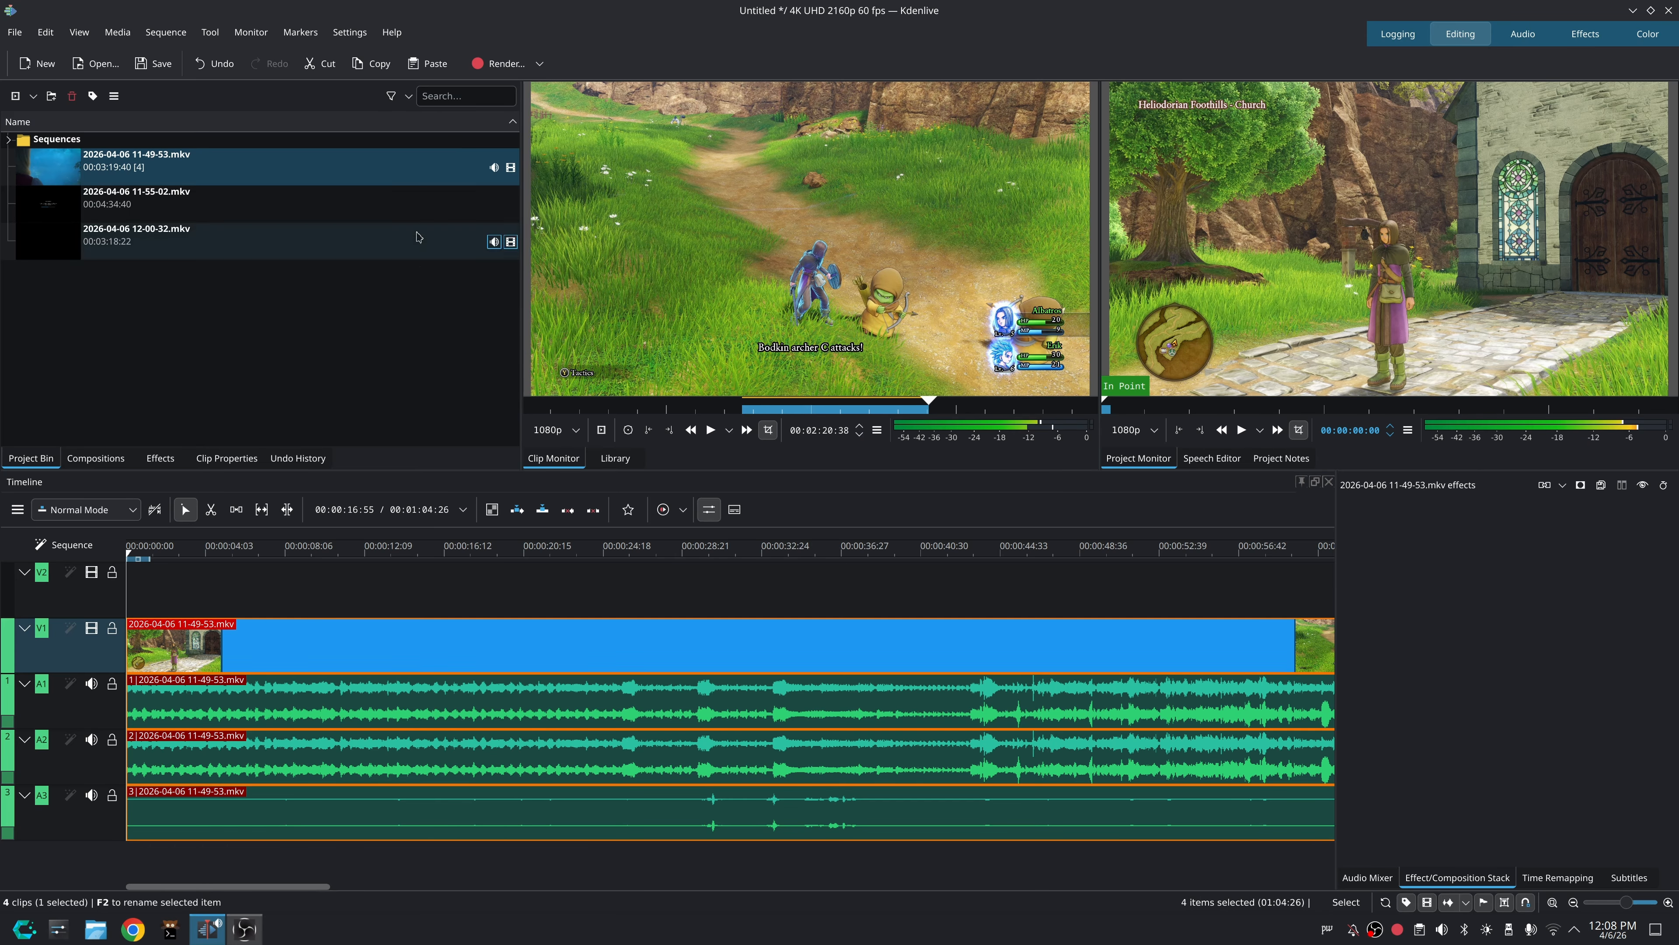
Run the configuration wizard and enable hardware decoding.
{"action": "left_click", "coordinate": [333, 34]}
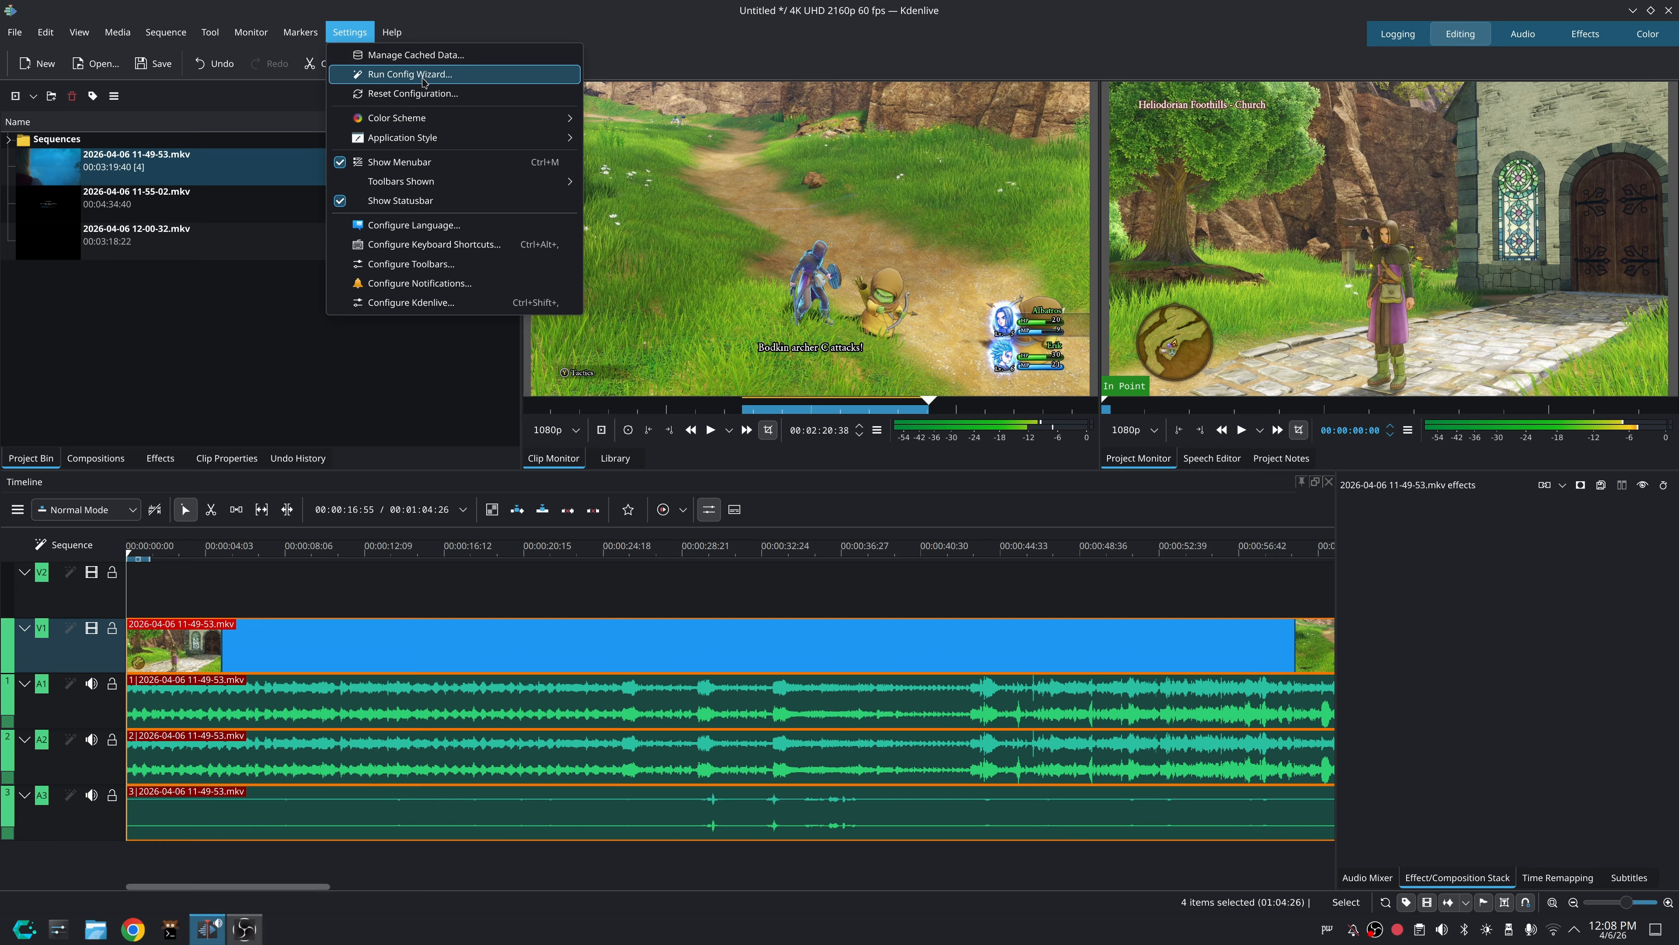
{"action": "left_click", "coordinate": [424, 77]}
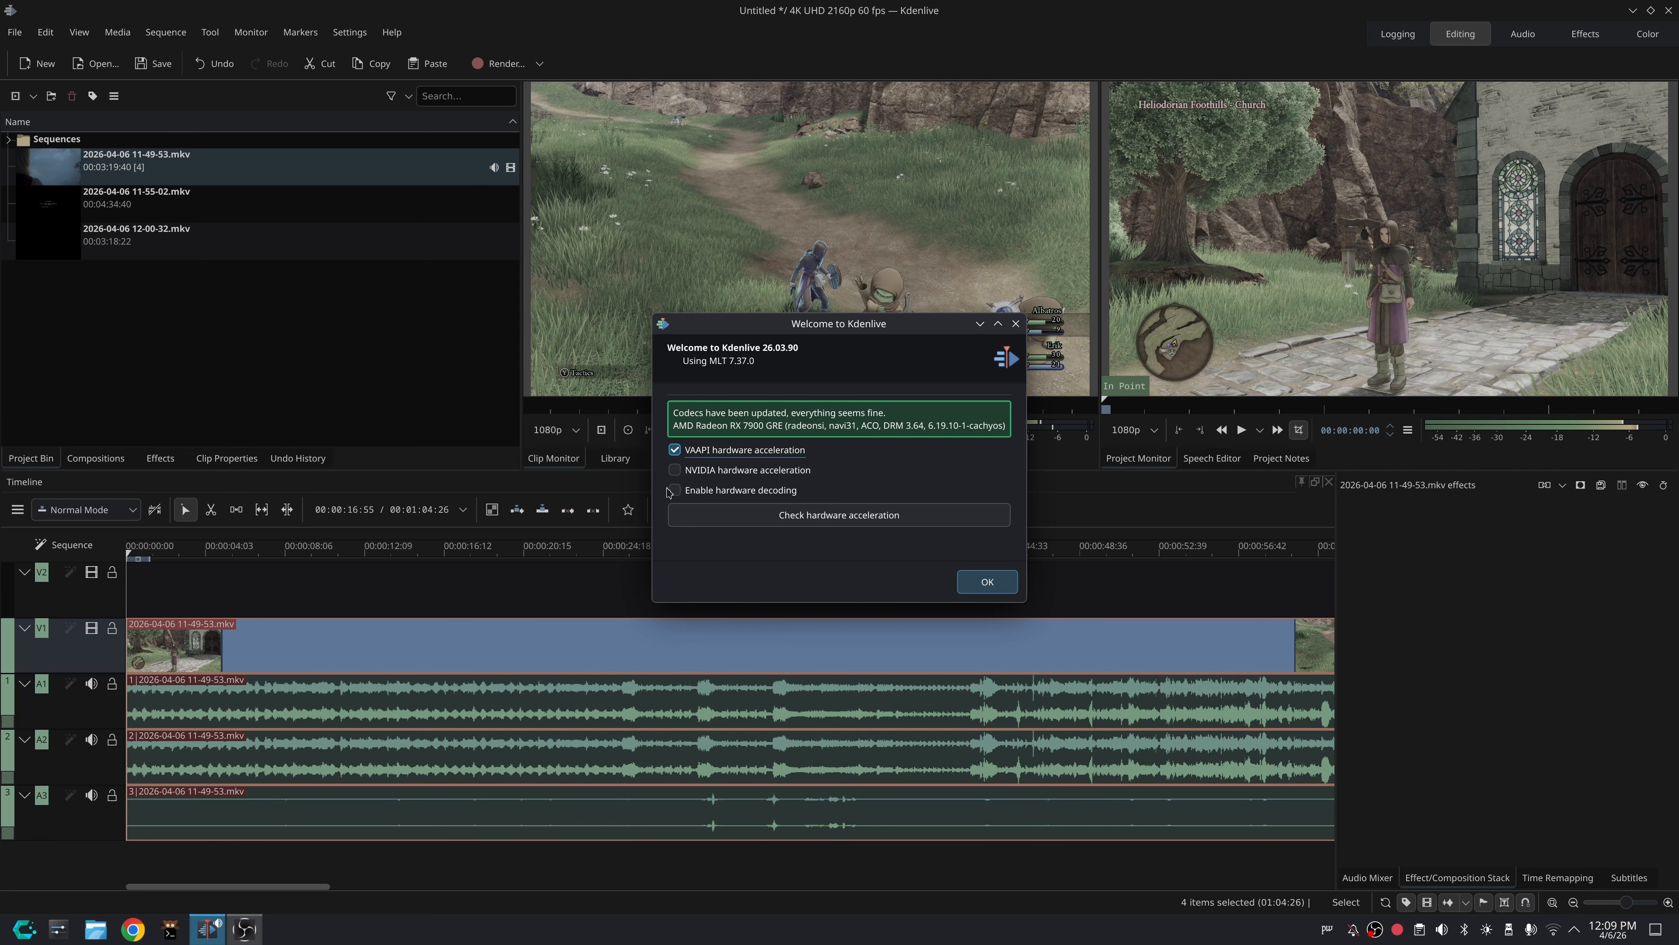
{"action": "left_click", "coordinate": [676, 490]}
{"action": "left_click", "coordinate": [987, 583]}
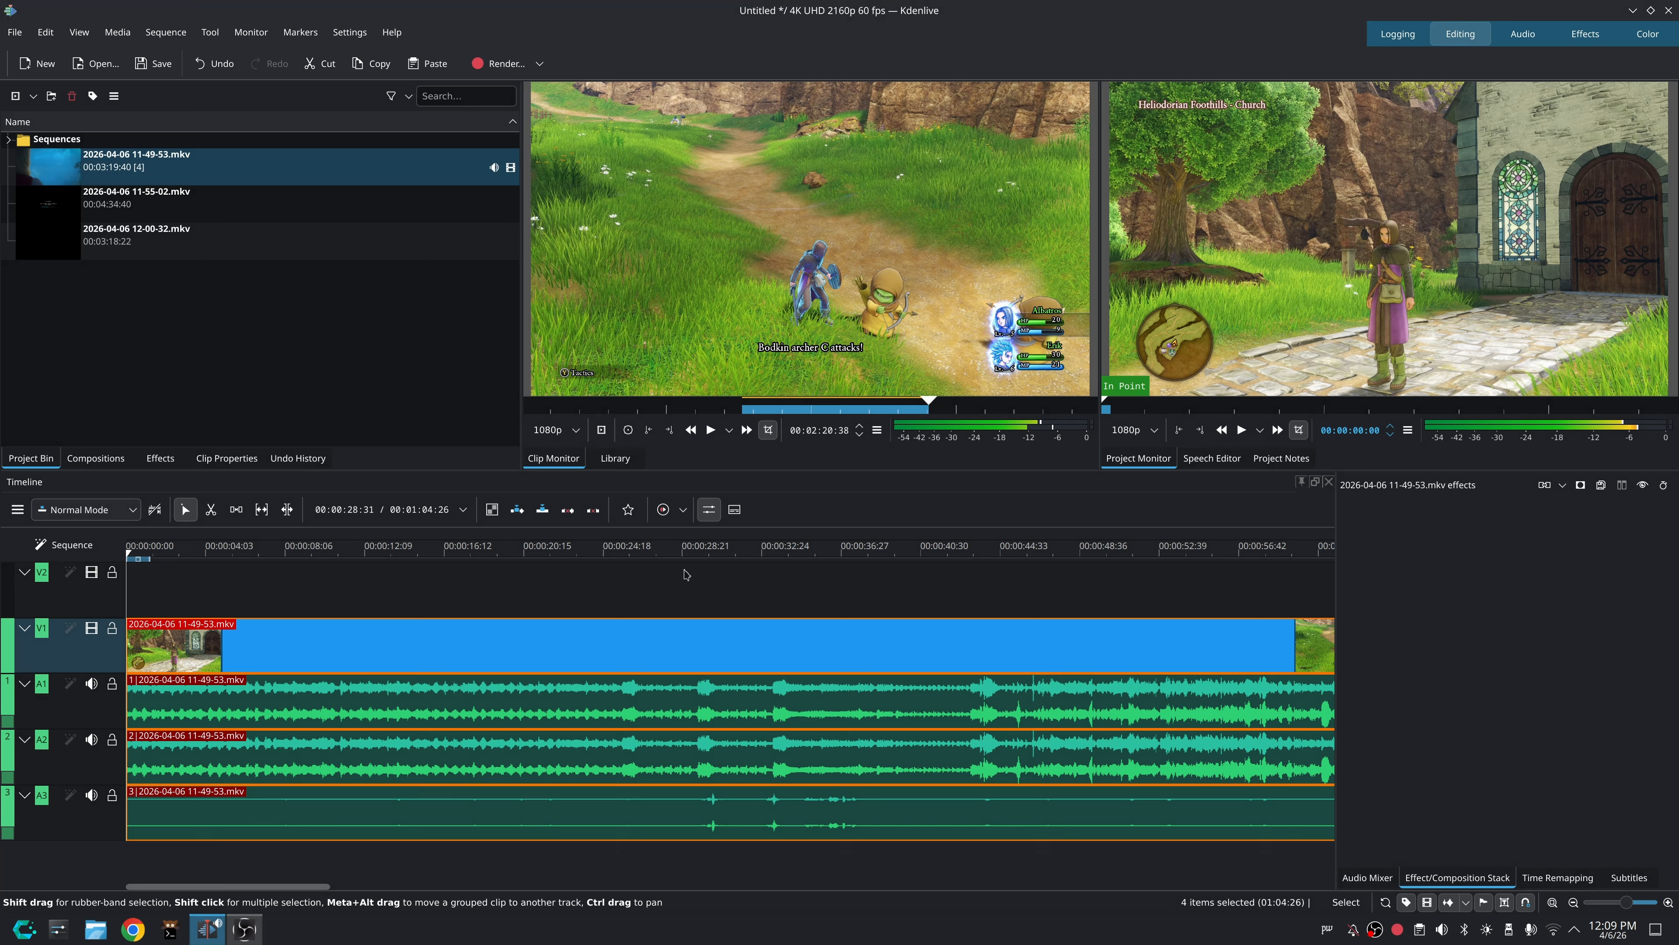
Play the timeline from 00:00:04:12, speed playback up to 1.5x, and stop at 00:00:15:13.
{"action": "left_click", "coordinate": [209, 555]}
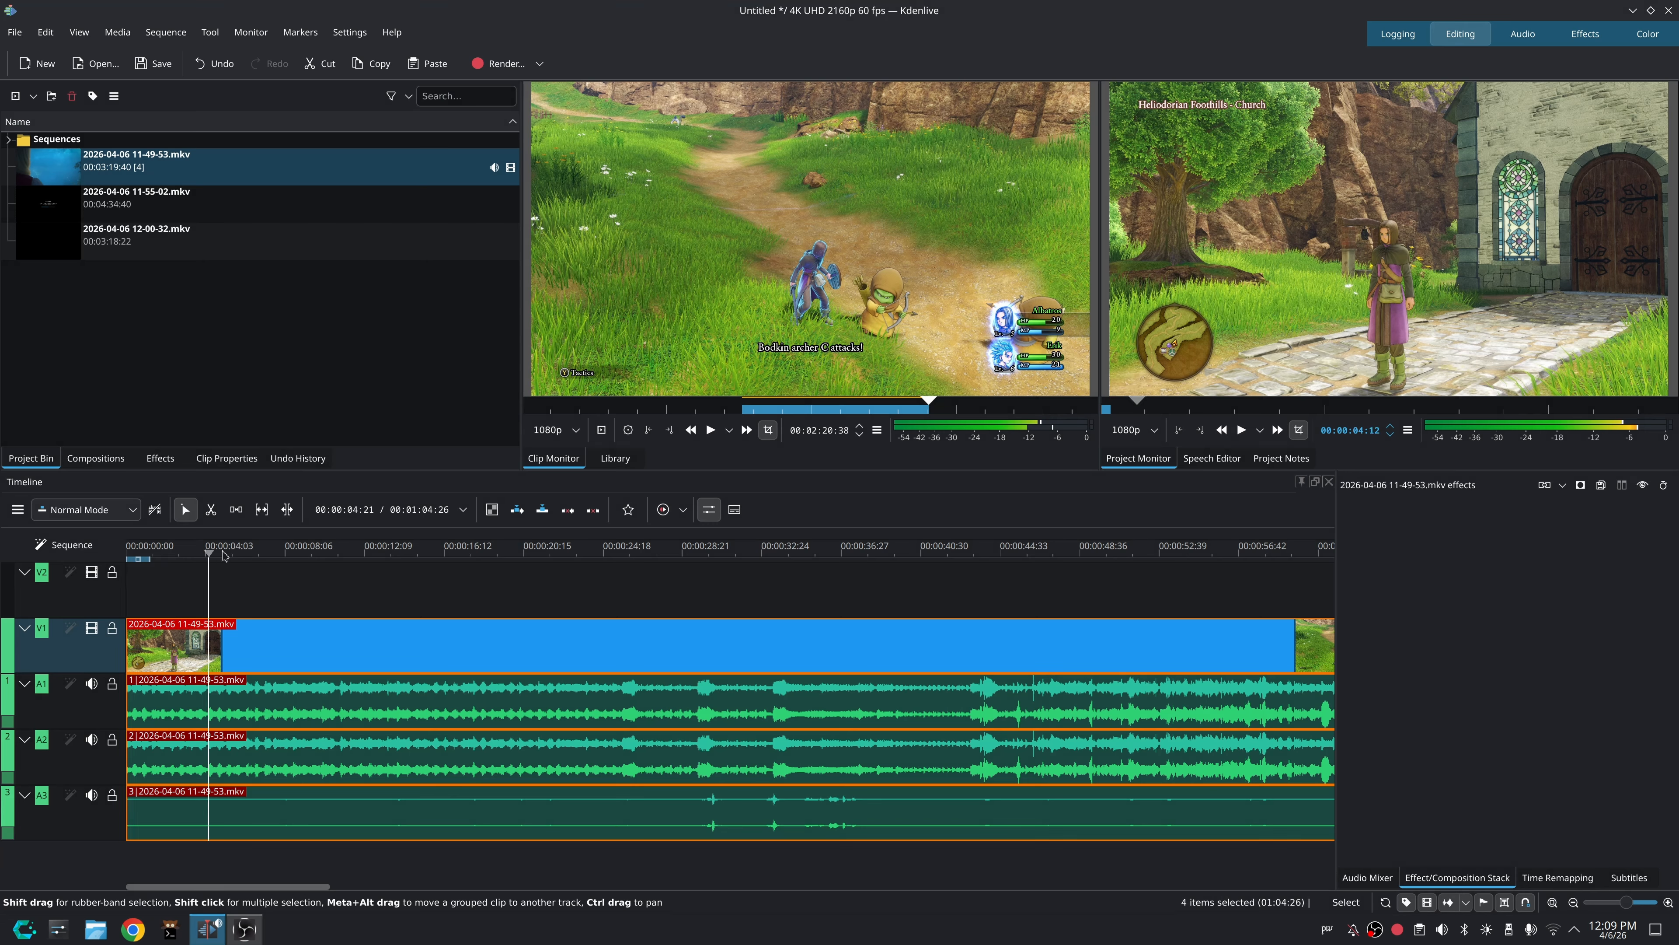
{"action": "key", "text": "space"}
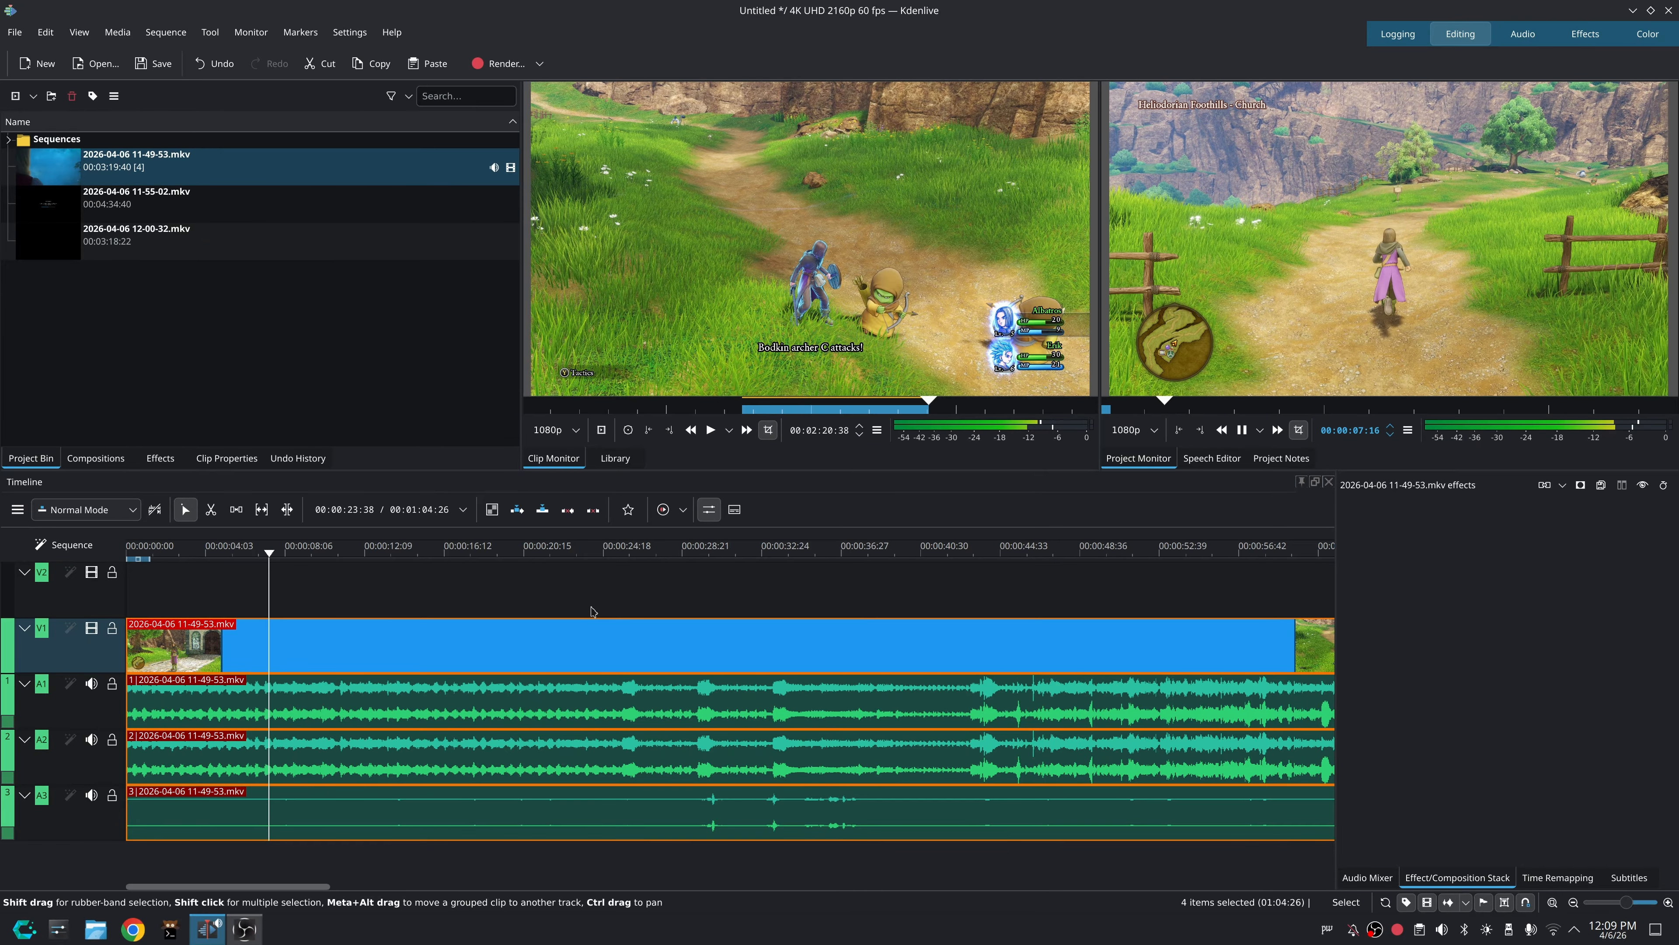
{"action": "key", "text": "l"}
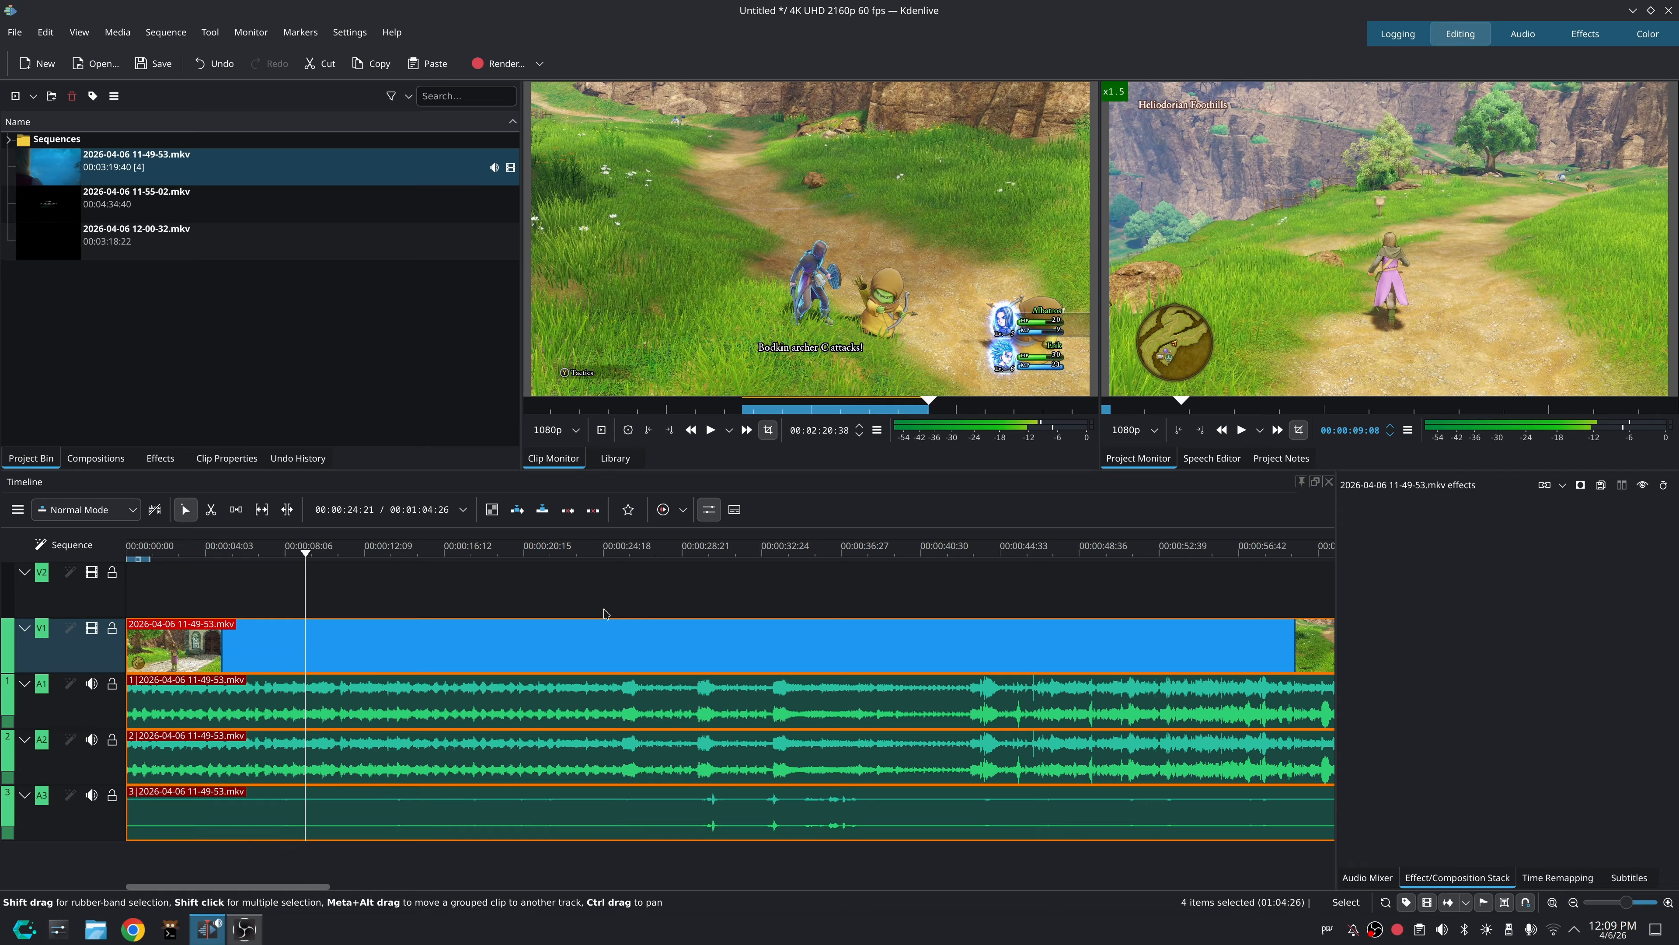
{"action": "key", "text": "j"}
{"action": "key", "text": "l"}
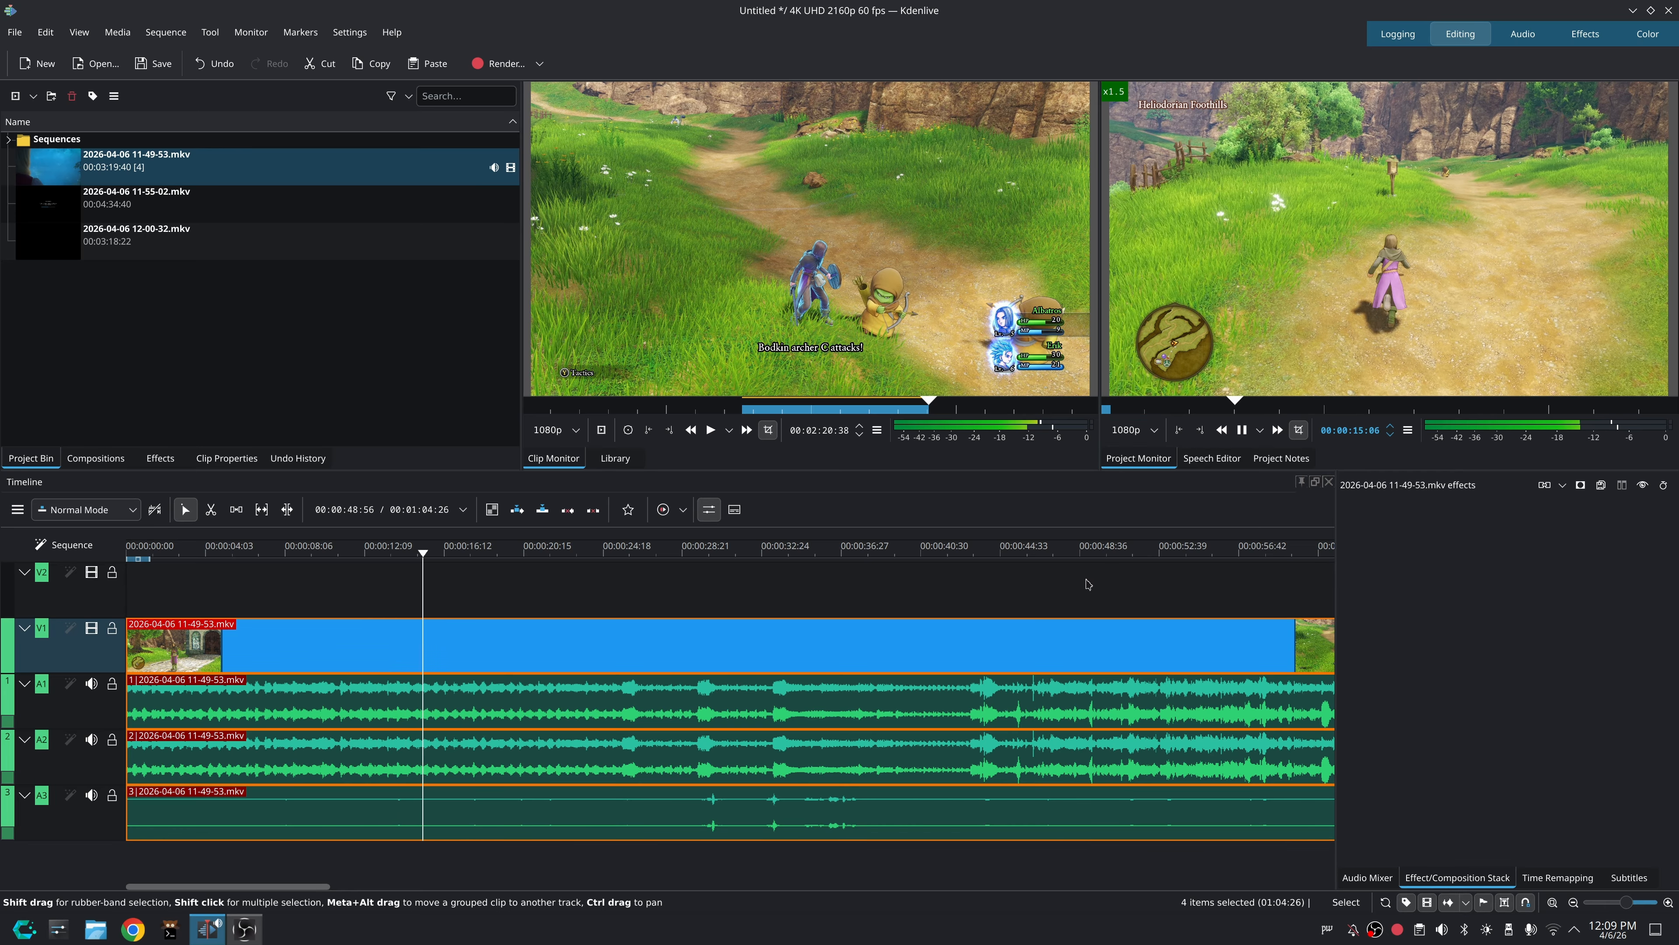
{"action": "key", "text": "k"}
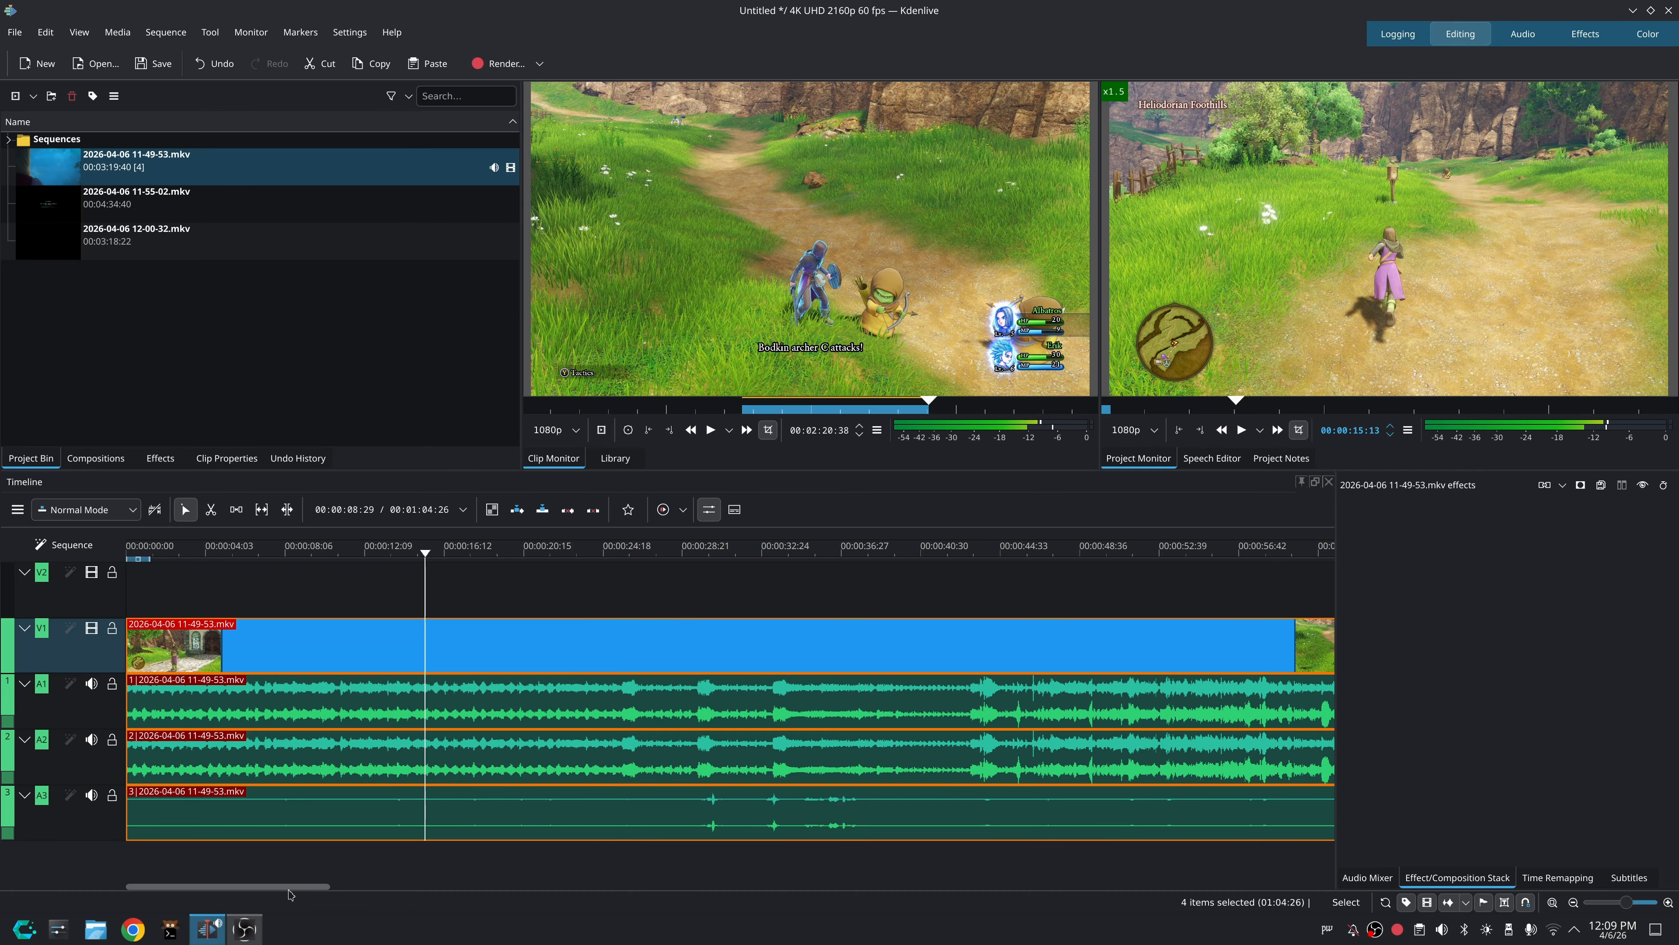
Trim the end of the first timeline clip back to the playhead at 00:00:15:13.
{"action": "left_click_drag", "start_coordinate": [287, 886], "coordinate": [375, 890]}
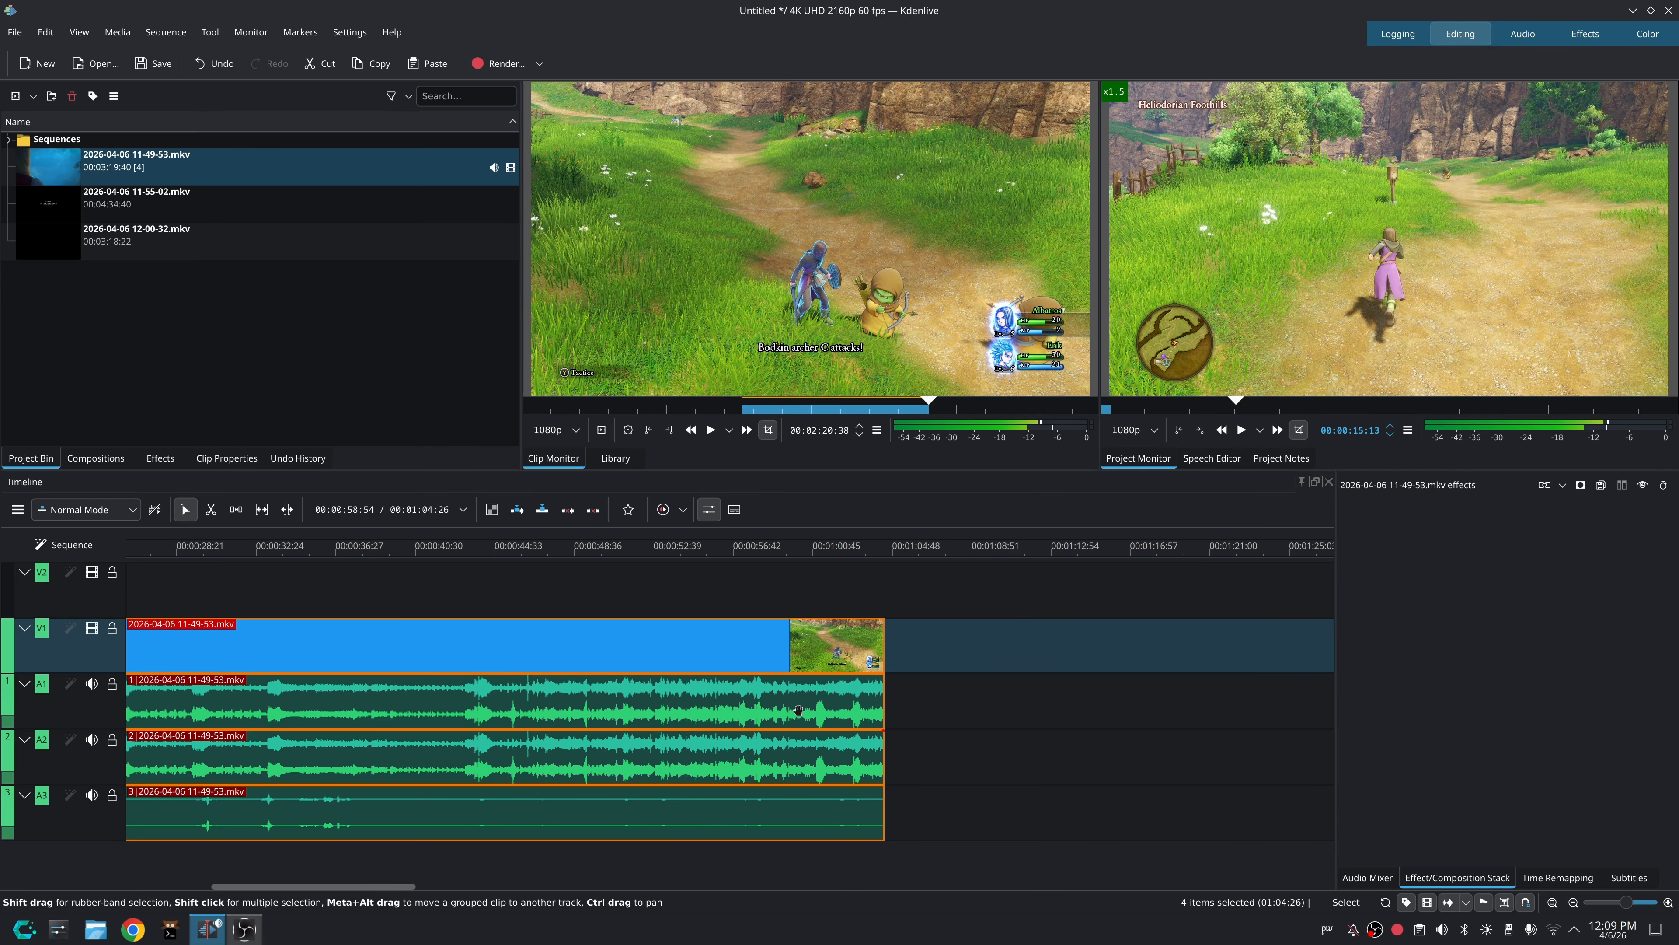
{"action": "left_click_drag", "start_coordinate": [884, 647], "coordinate": [195, 646]}
{"action": "left_click_drag", "start_coordinate": [367, 888], "coordinate": [270, 888]}
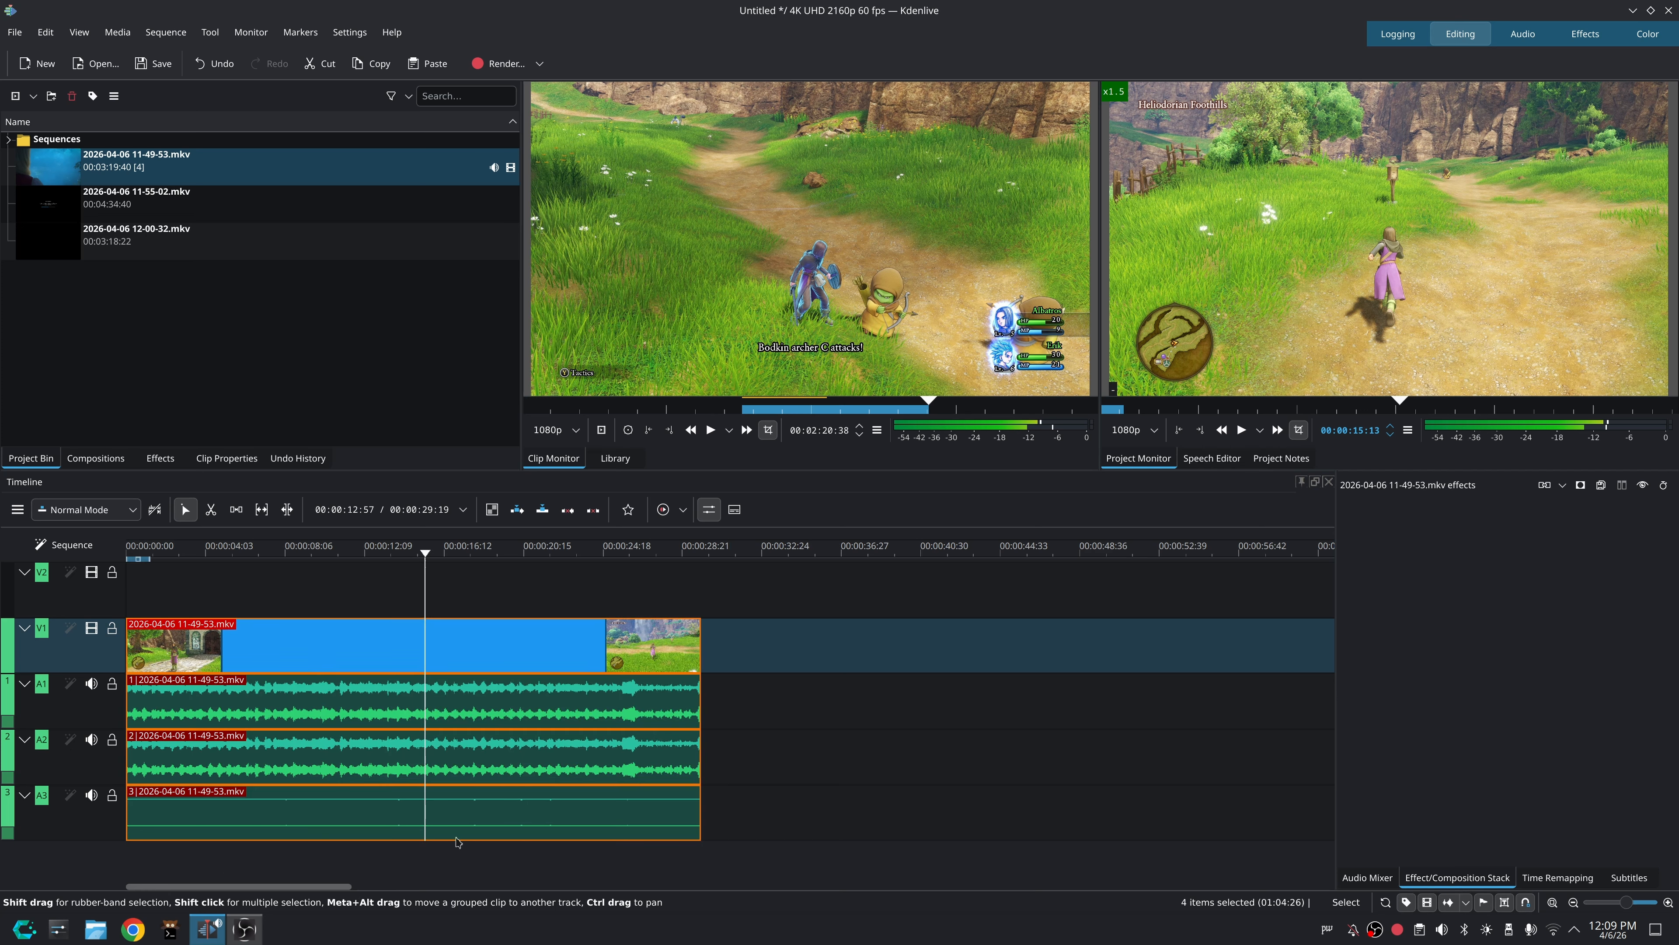
{"action": "left_click_drag", "start_coordinate": [699, 647], "coordinate": [424, 647]}
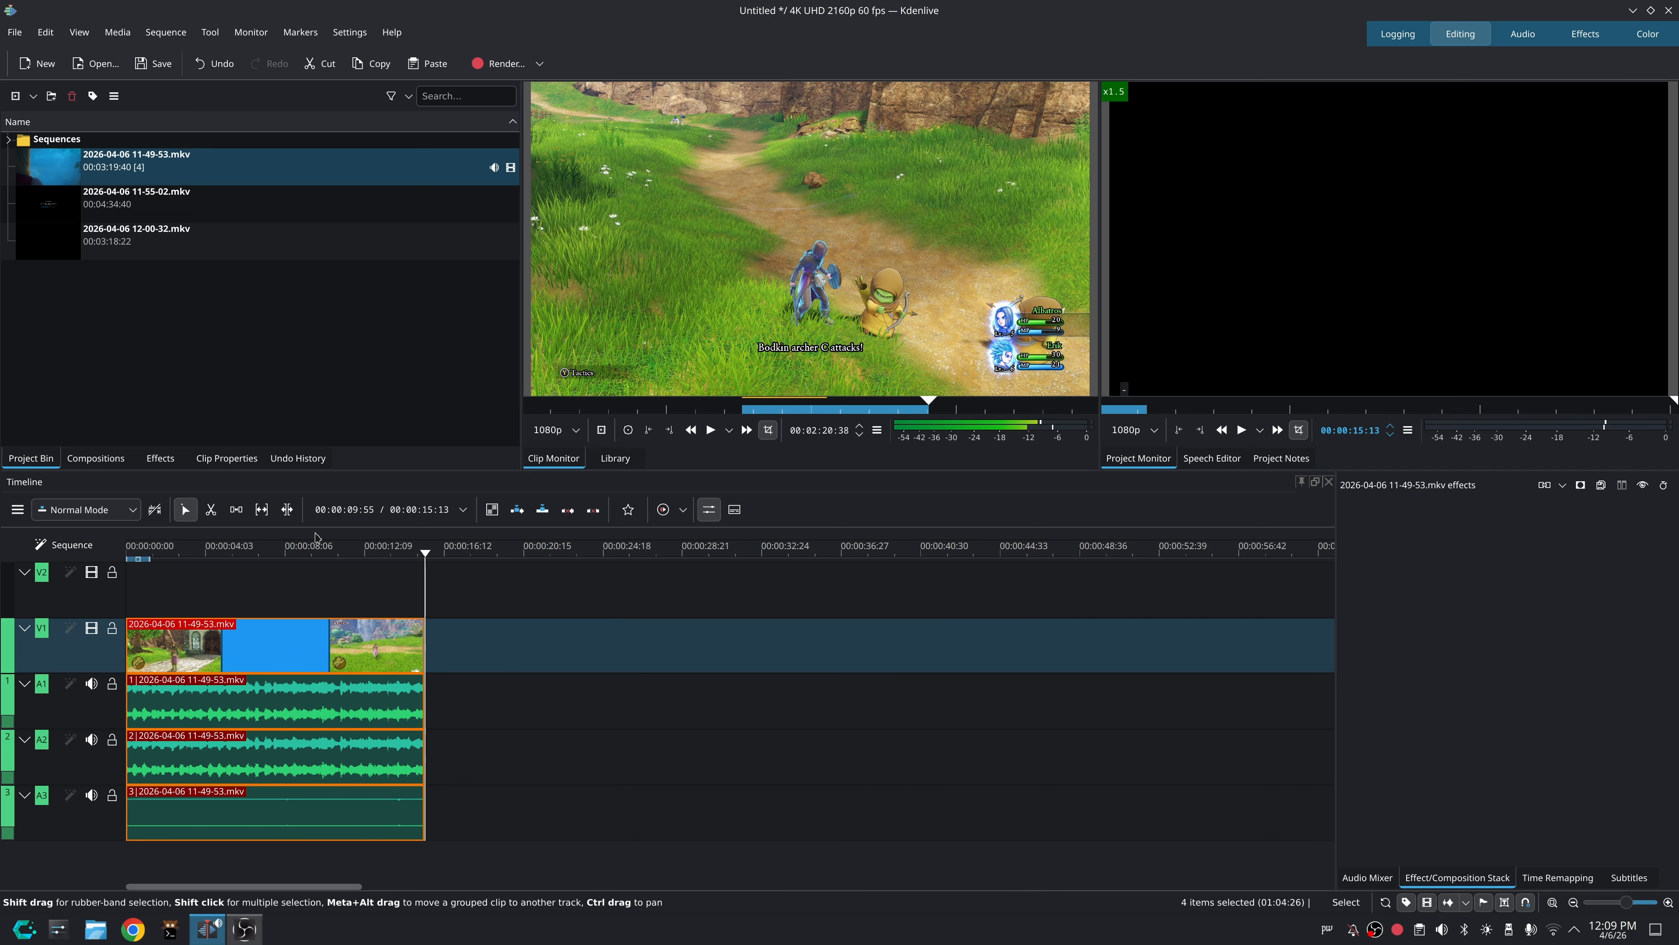
{"action": "left_click", "coordinate": [338, 557]}
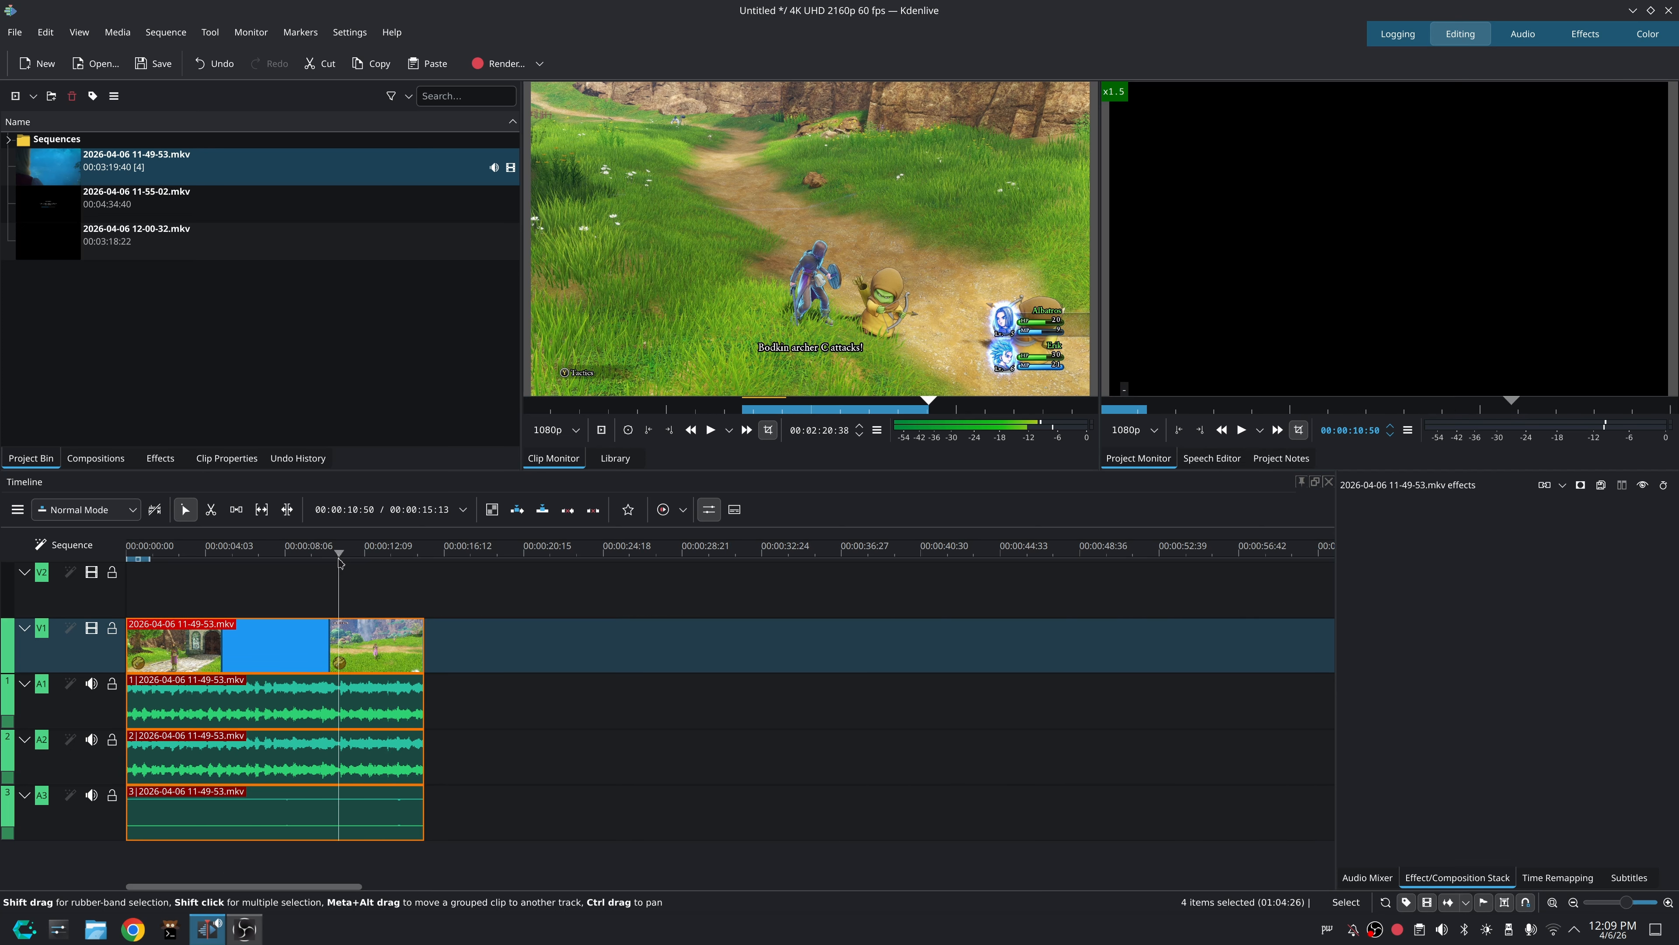
{"action": "left_click", "coordinate": [199, 204]}
{"action": "left_click", "coordinate": [605, 408]}
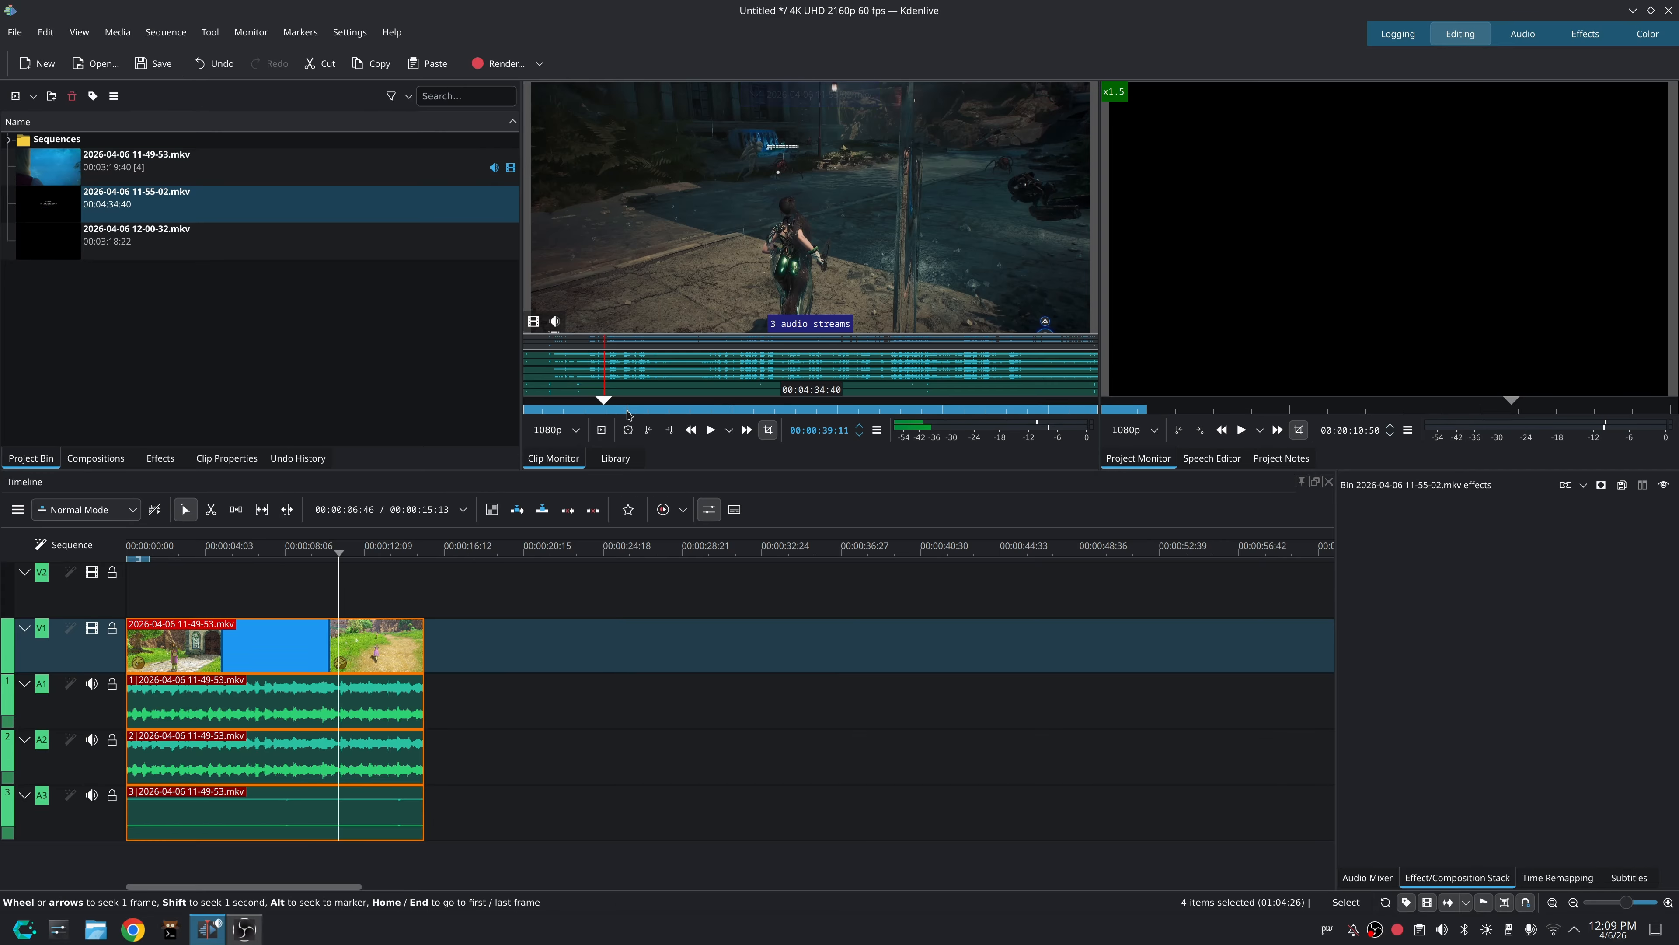
{"action": "key", "text": "i"}
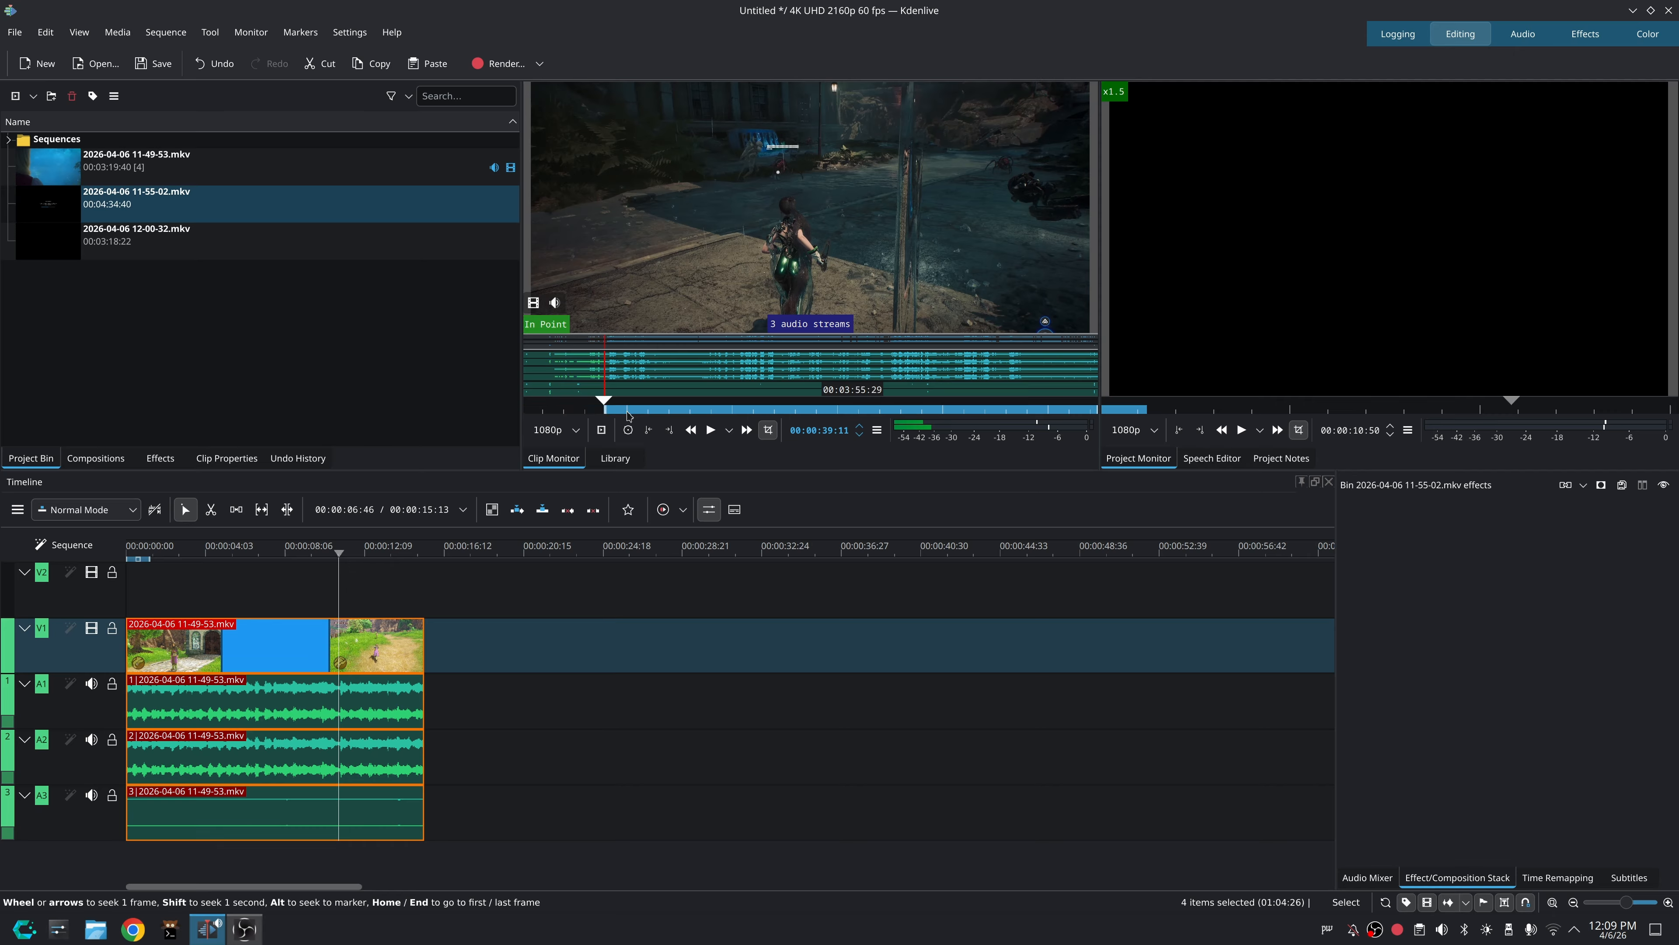
{"action": "left_click", "coordinate": [662, 409]}
{"action": "key", "text": "o"}
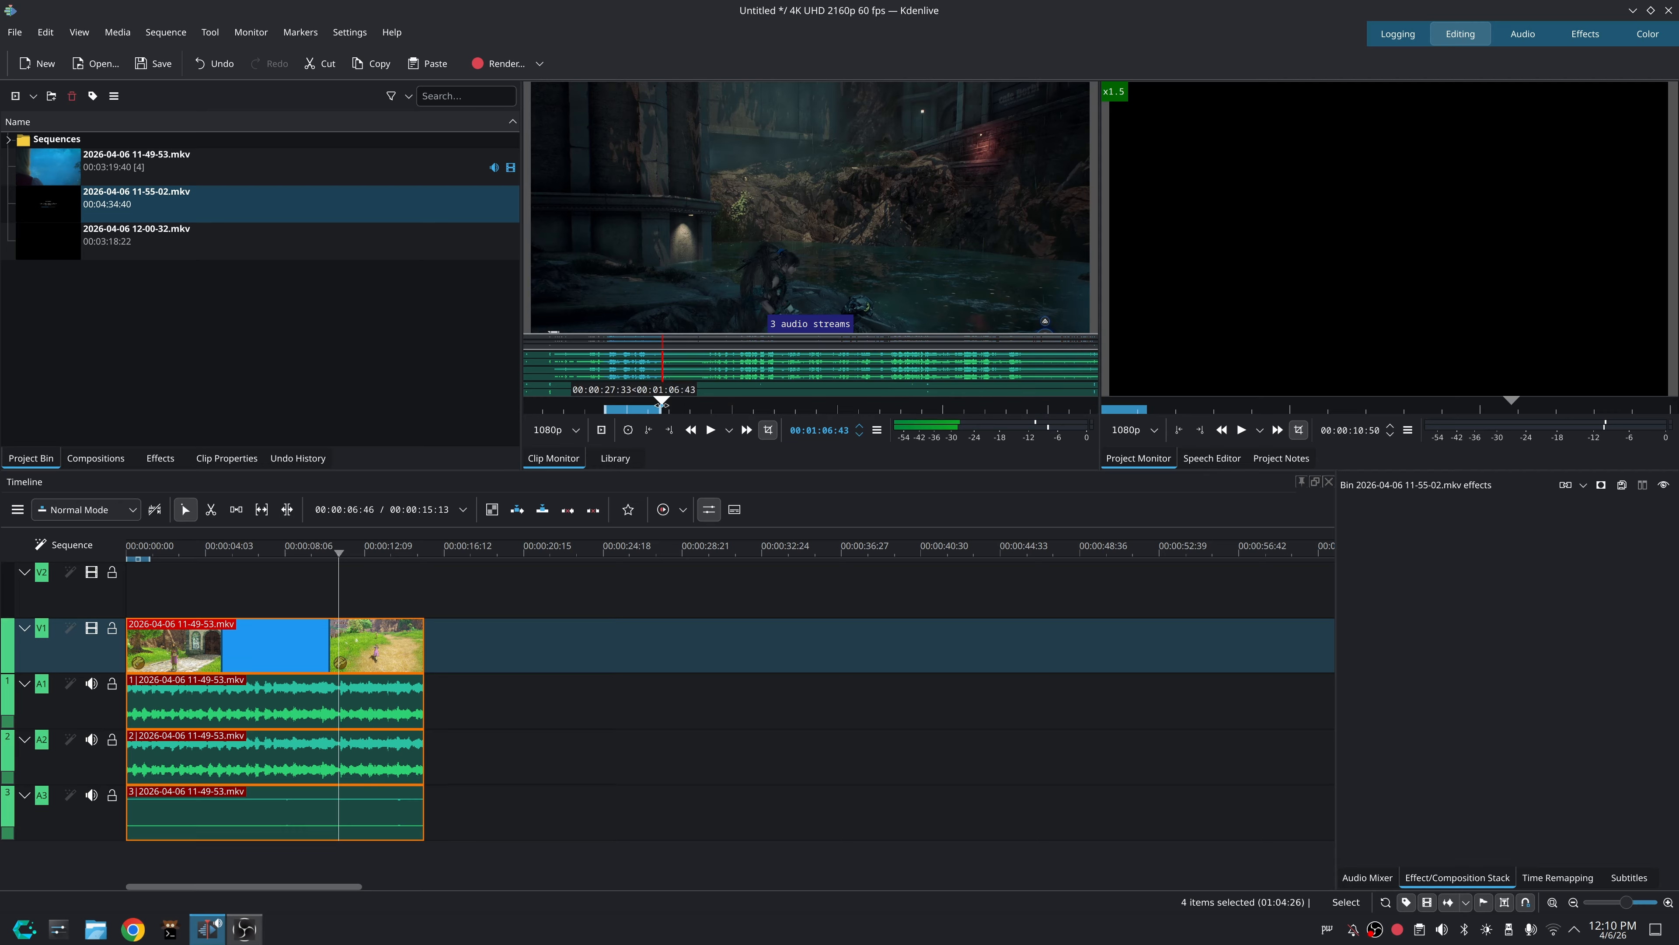
{"action": "left_click_drag", "start_coordinate": [751, 275], "coordinate": [602, 654]}
{"action": "left_click", "coordinate": [589, 660]}
{"action": "left_click_drag", "start_coordinate": [787, 650], "coordinate": [580, 649]}
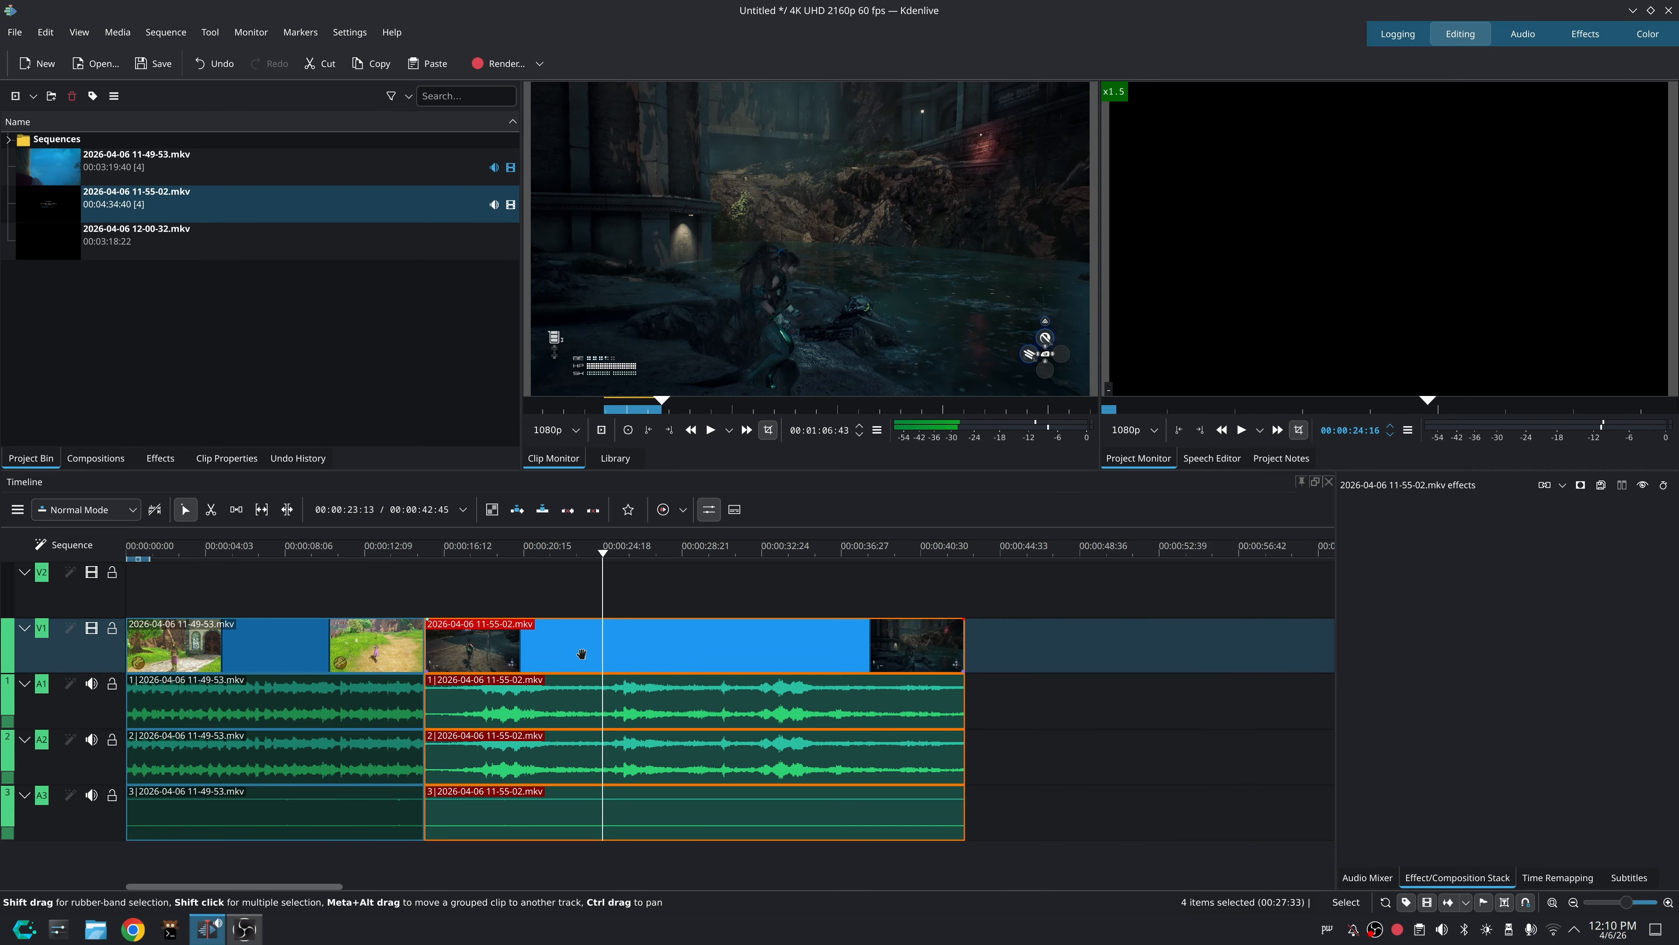
Move the playhead to 00:00:09:33 and show the compositions list as preview icons.
{"action": "left_click", "coordinate": [474, 579]}
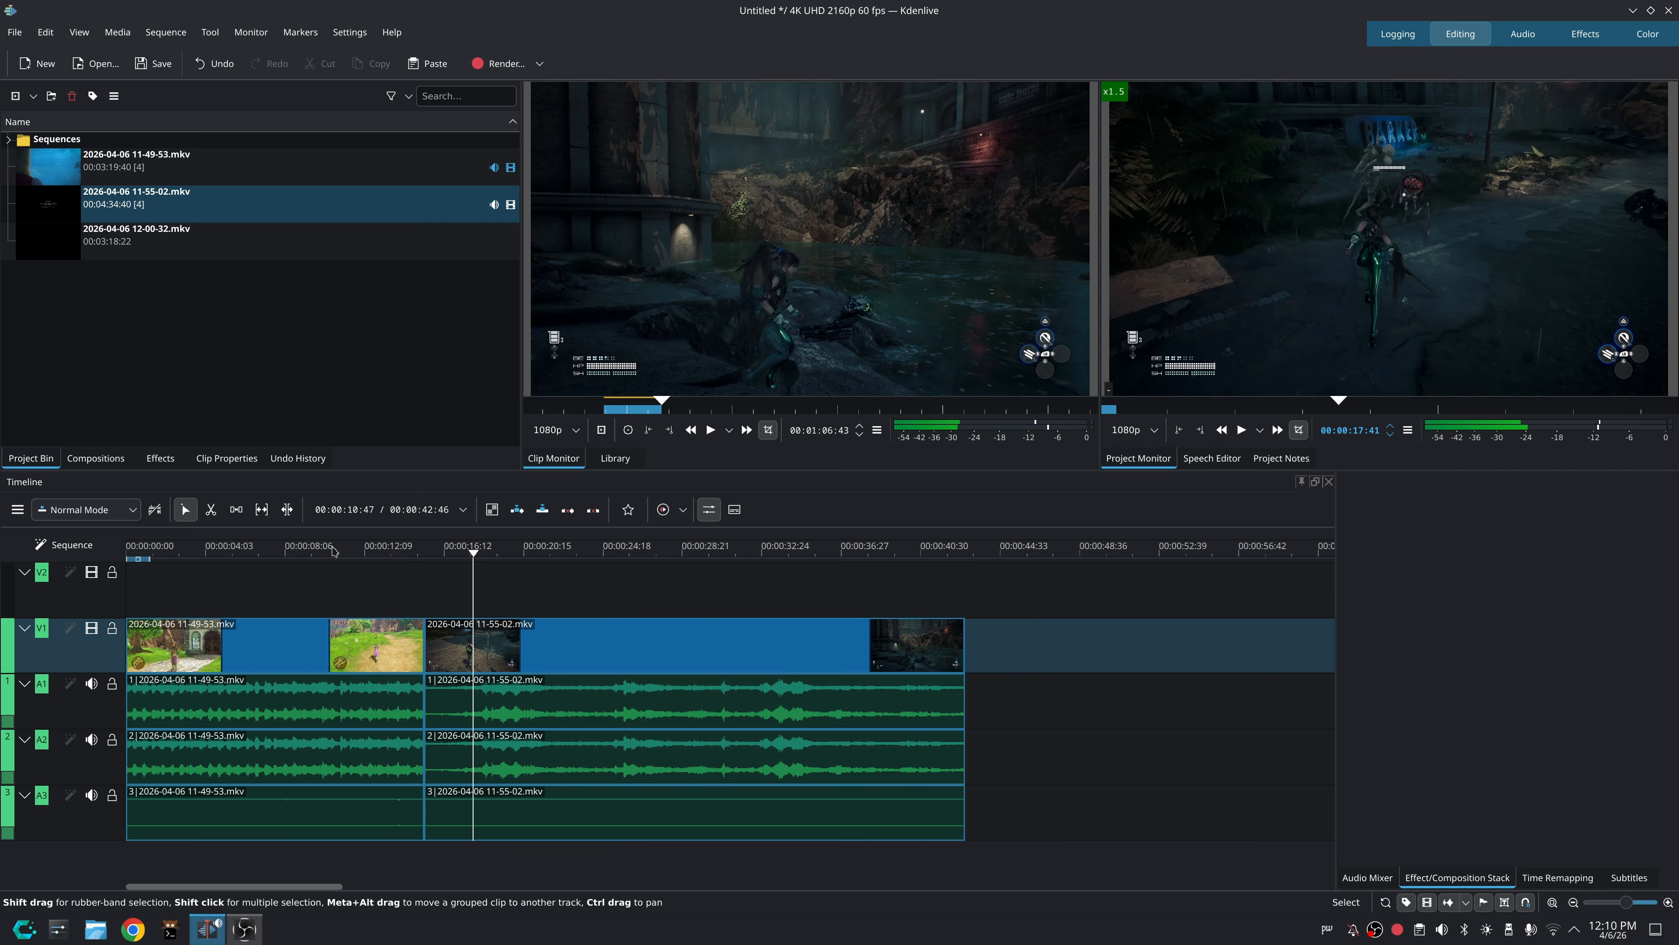
{"action": "left_click", "coordinate": [313, 547]}
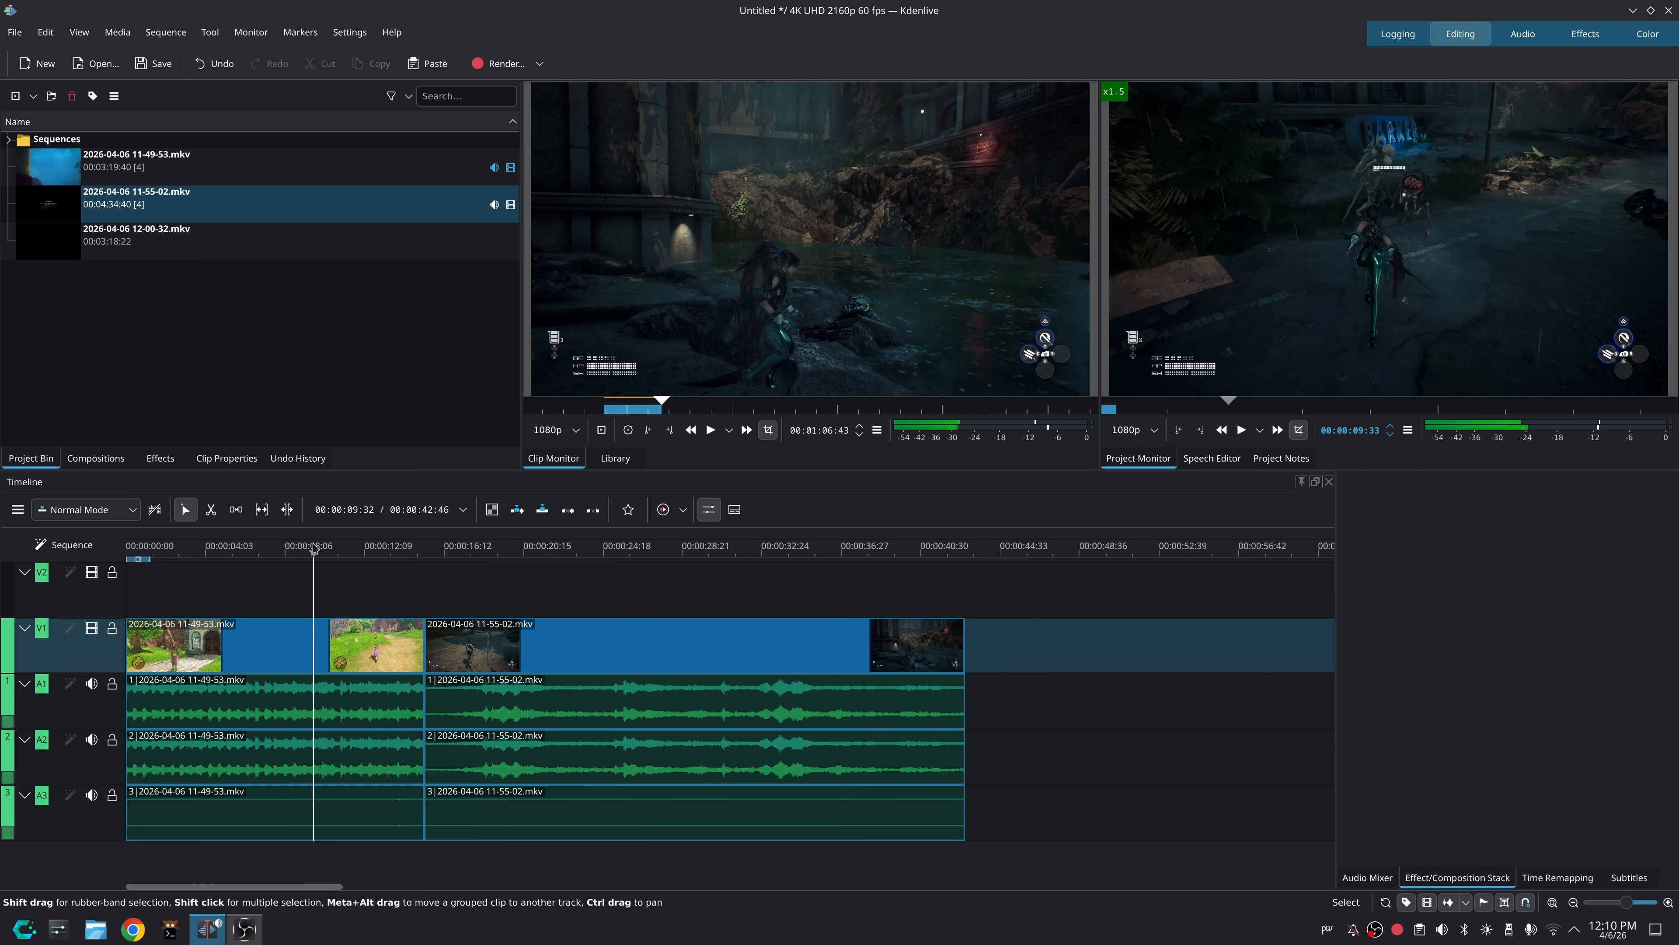
{"action": "left_click", "coordinate": [95, 458]}
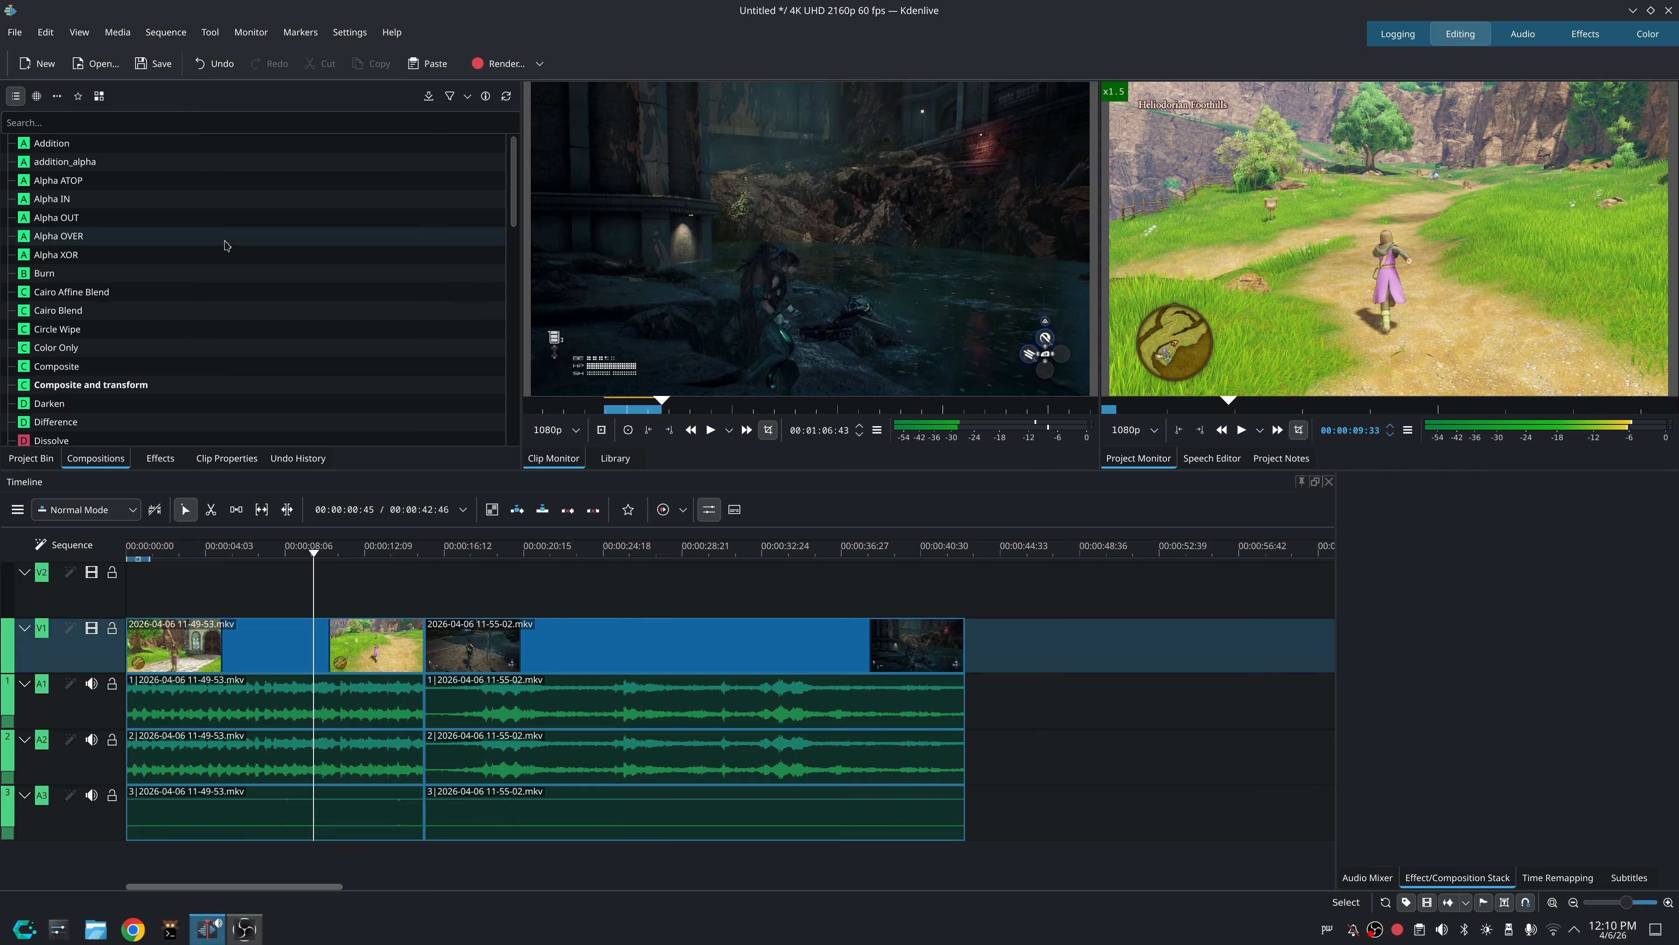
{"action": "left_click", "coordinate": [31, 458]}
{"action": "left_click", "coordinate": [99, 460]}
{"action": "left_click", "coordinate": [99, 96]}
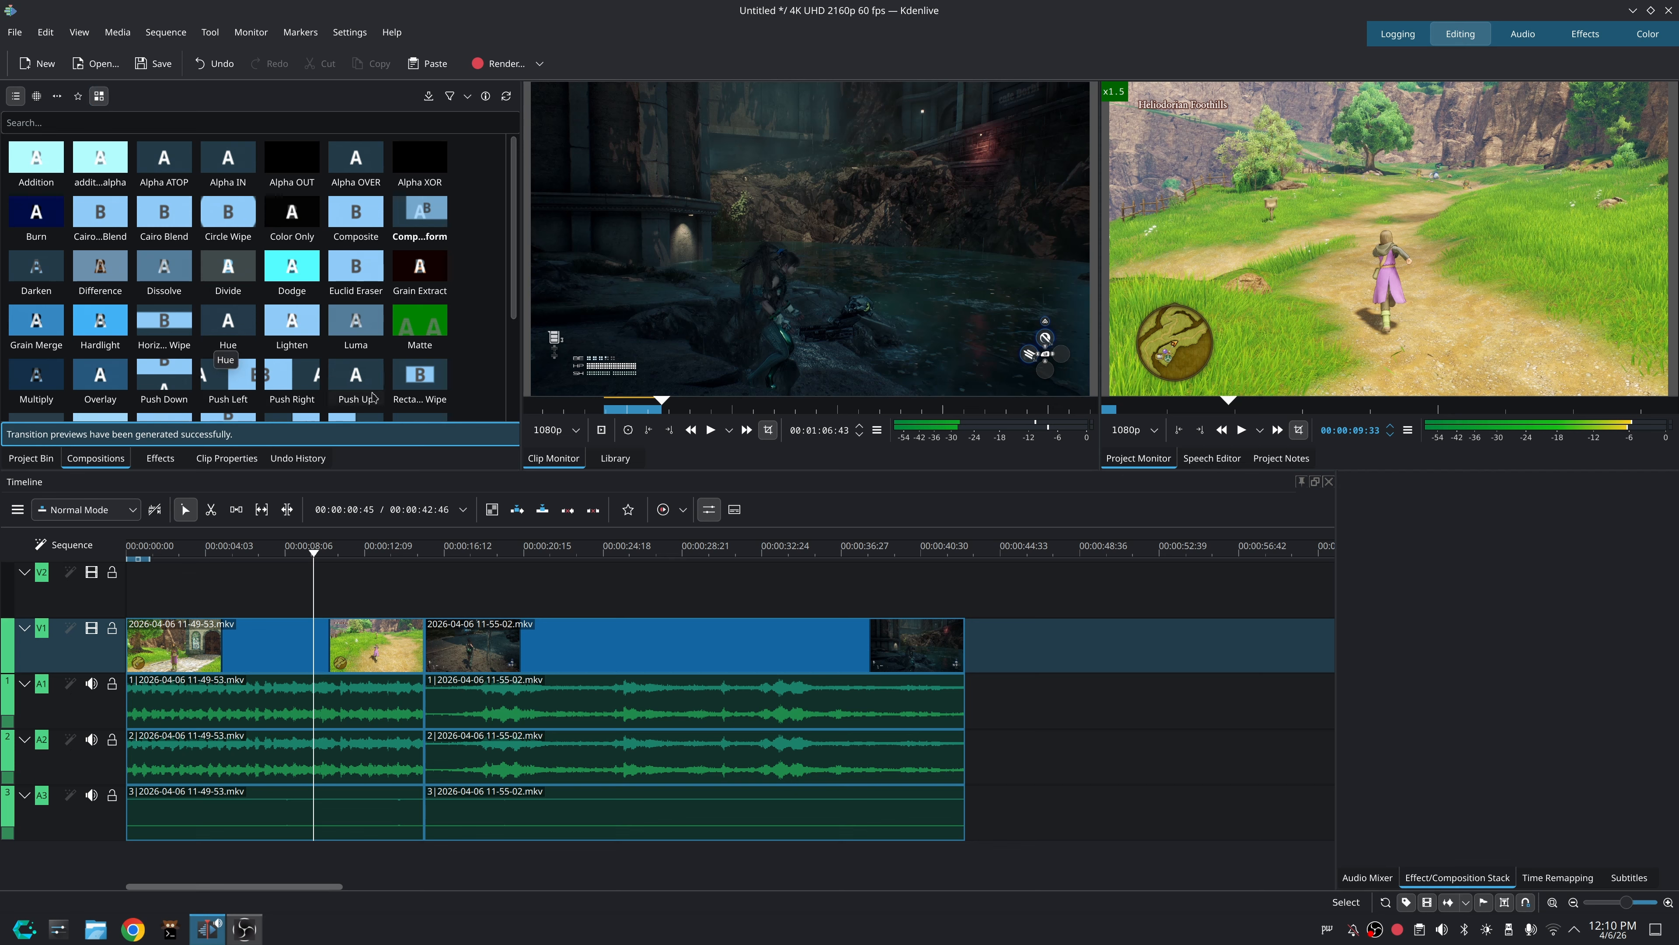
Add the Circle Wipe transition between the two clips on track V1.
{"action": "scroll", "coordinate": [479, 280], "scroll_direction": "down", "scroll_amount": 3}
{"action": "scroll", "coordinate": [230, 215], "scroll_direction": "up", "scroll_amount": 3}
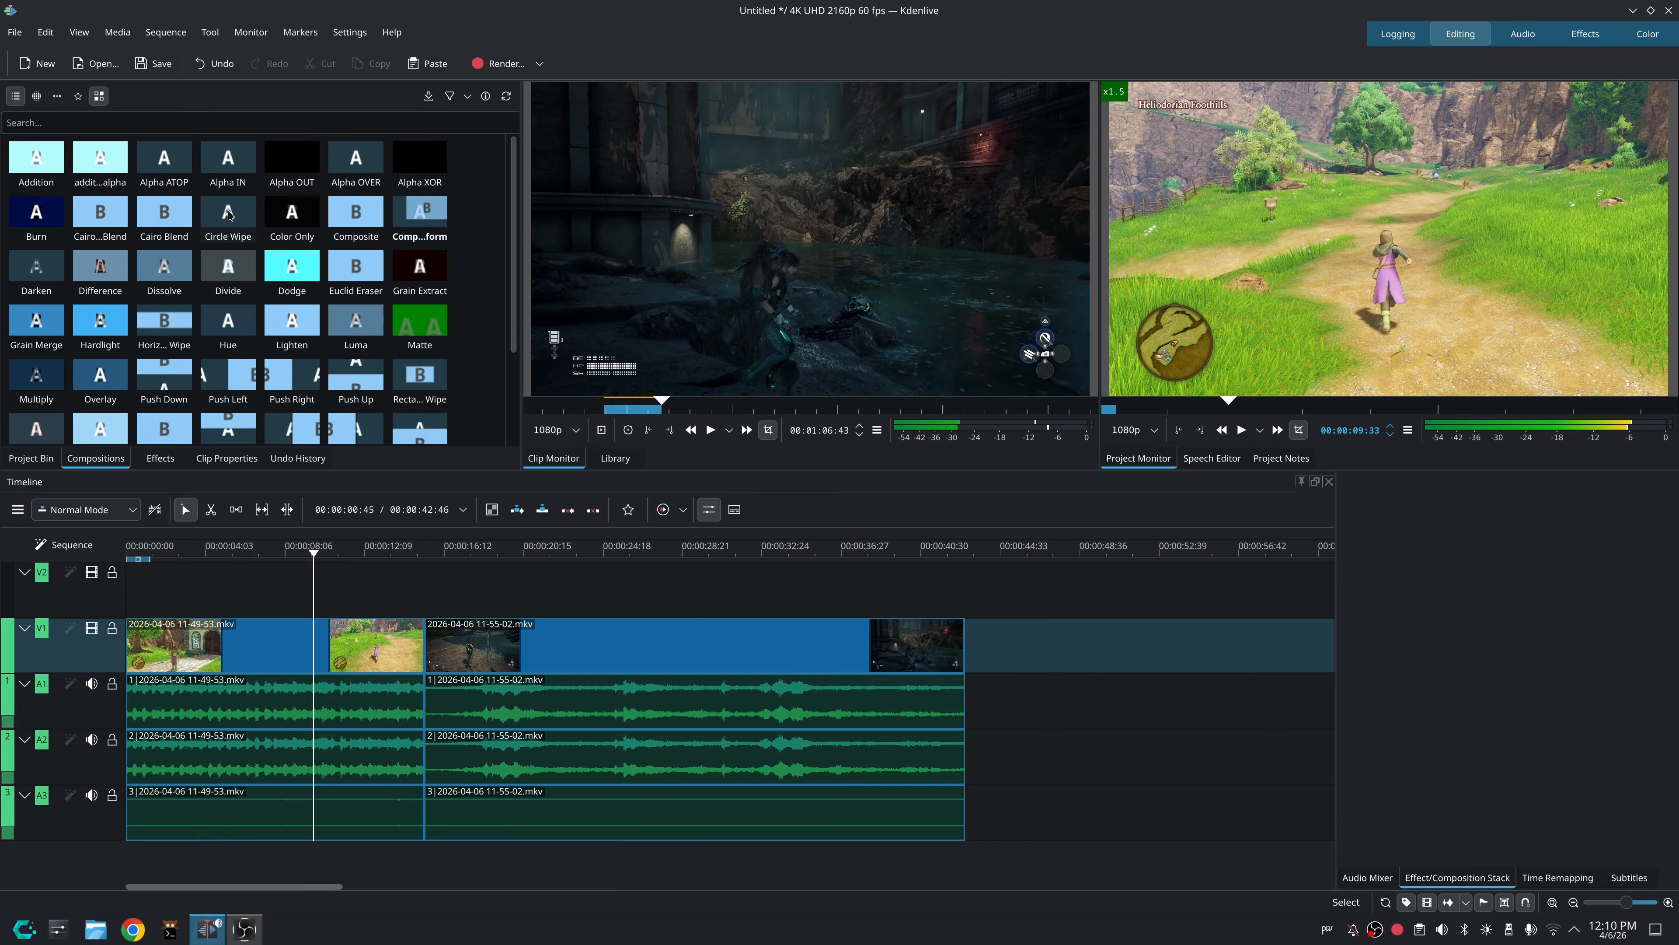
{"action": "left_click_drag", "start_coordinate": [230, 215], "coordinate": [405, 645]}
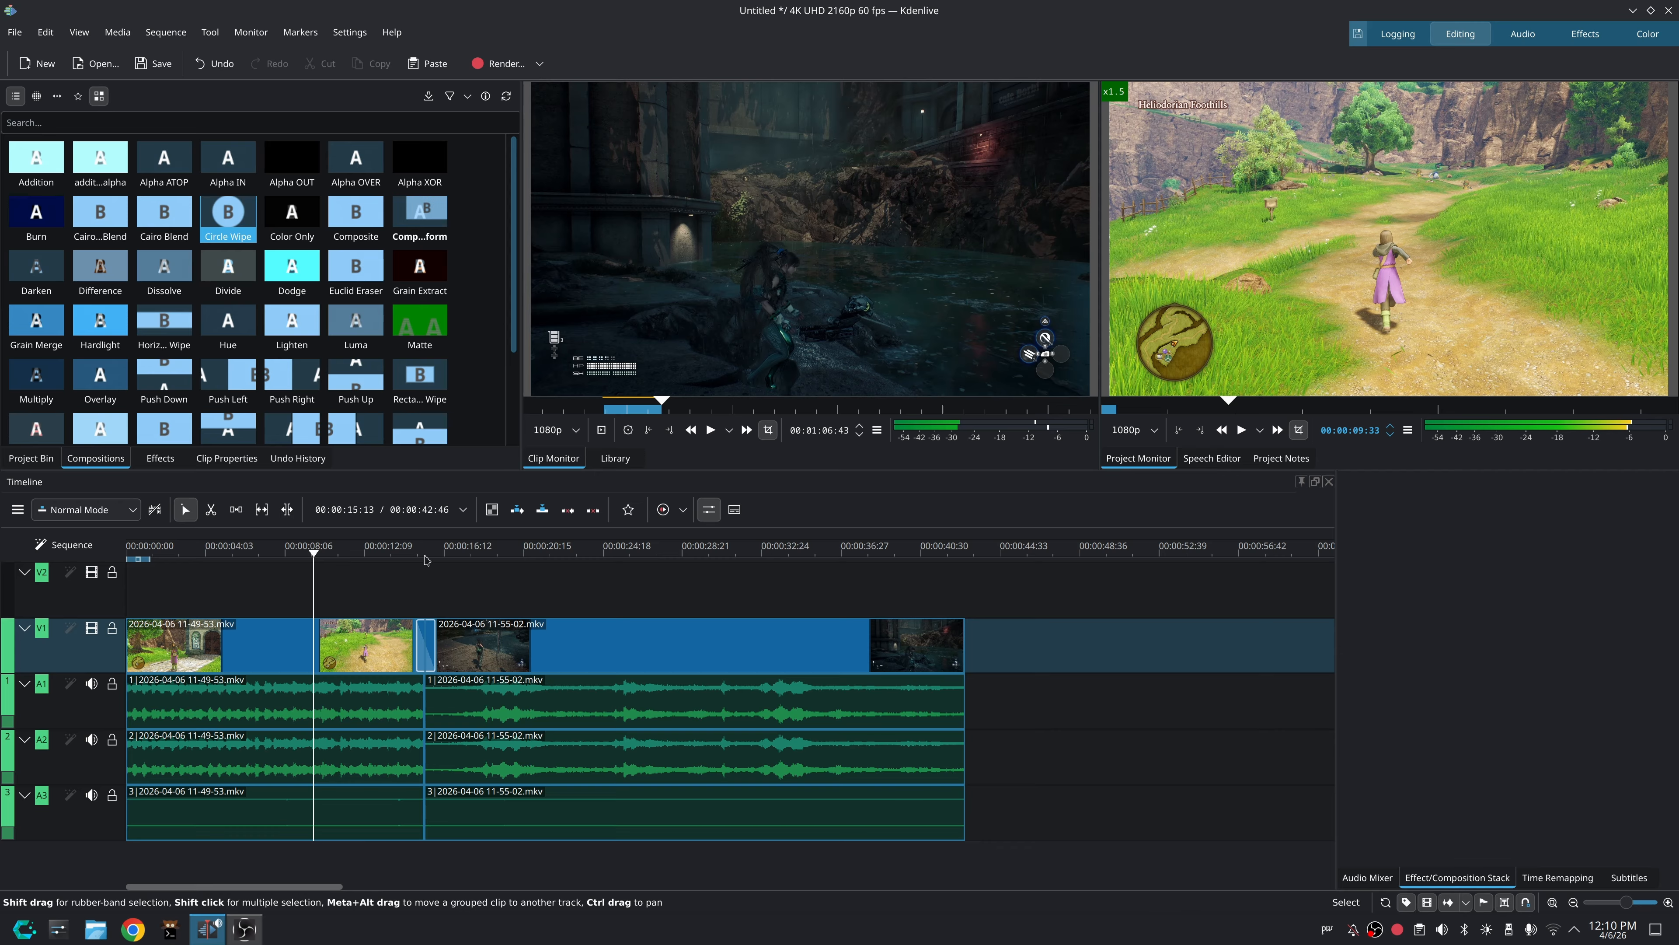
Play the timeline from 00:00:12:57 through the Circle Wipe transition and look through the other composition previews.
{"action": "left_click", "coordinate": [381, 549]}
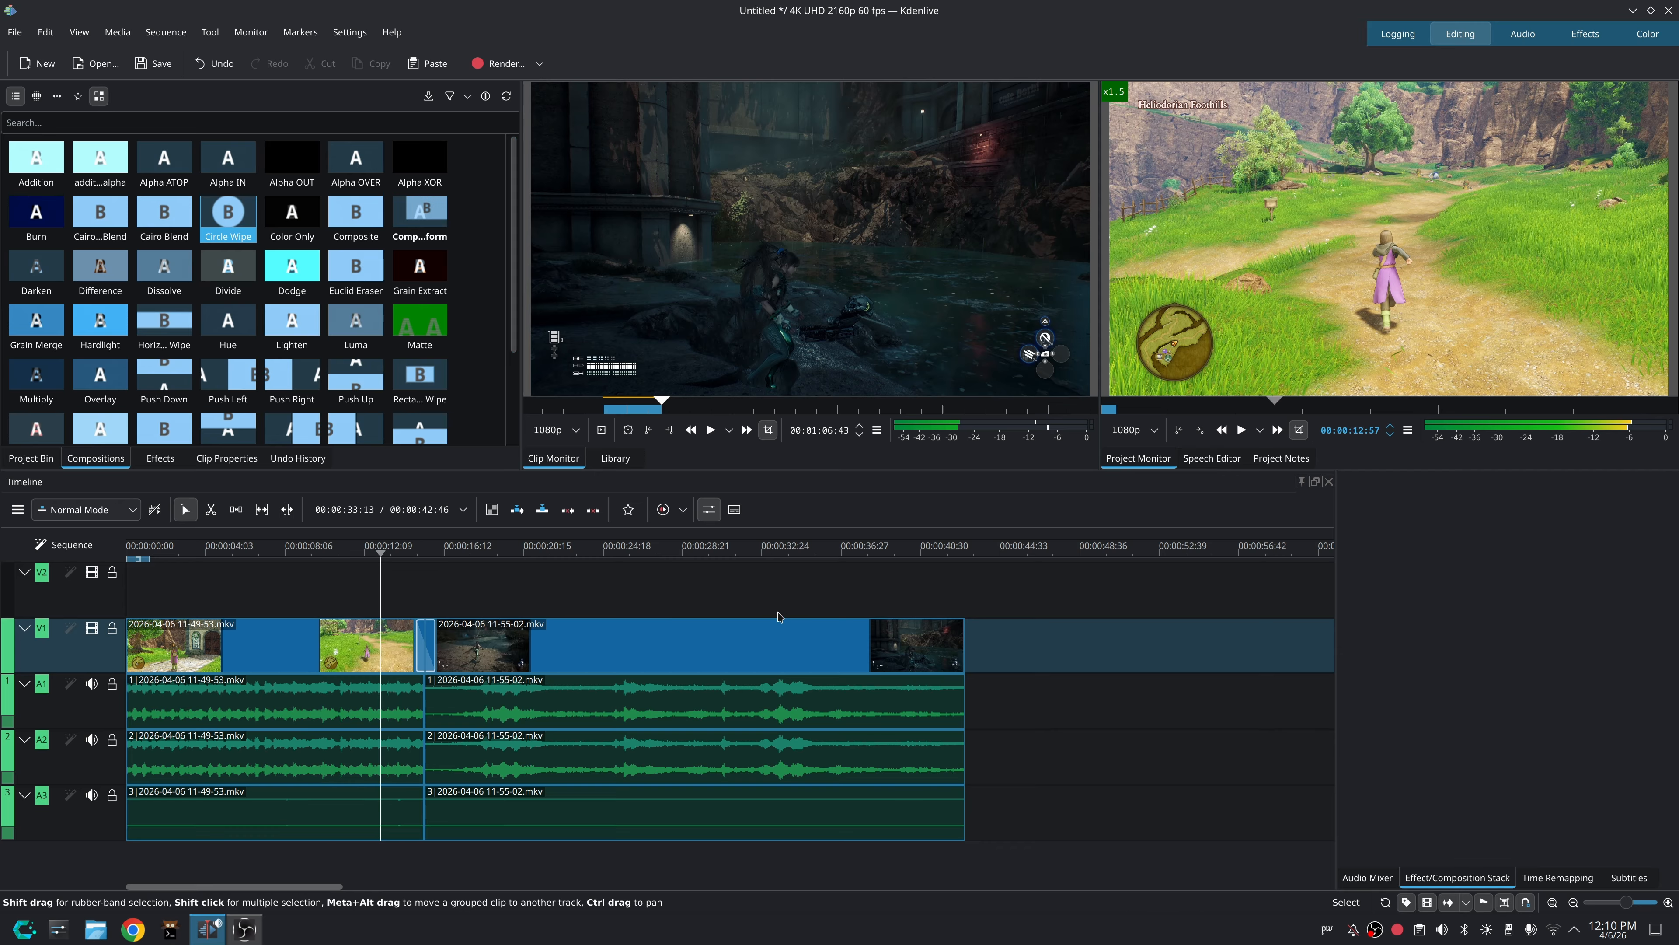
{"action": "key", "text": "space"}
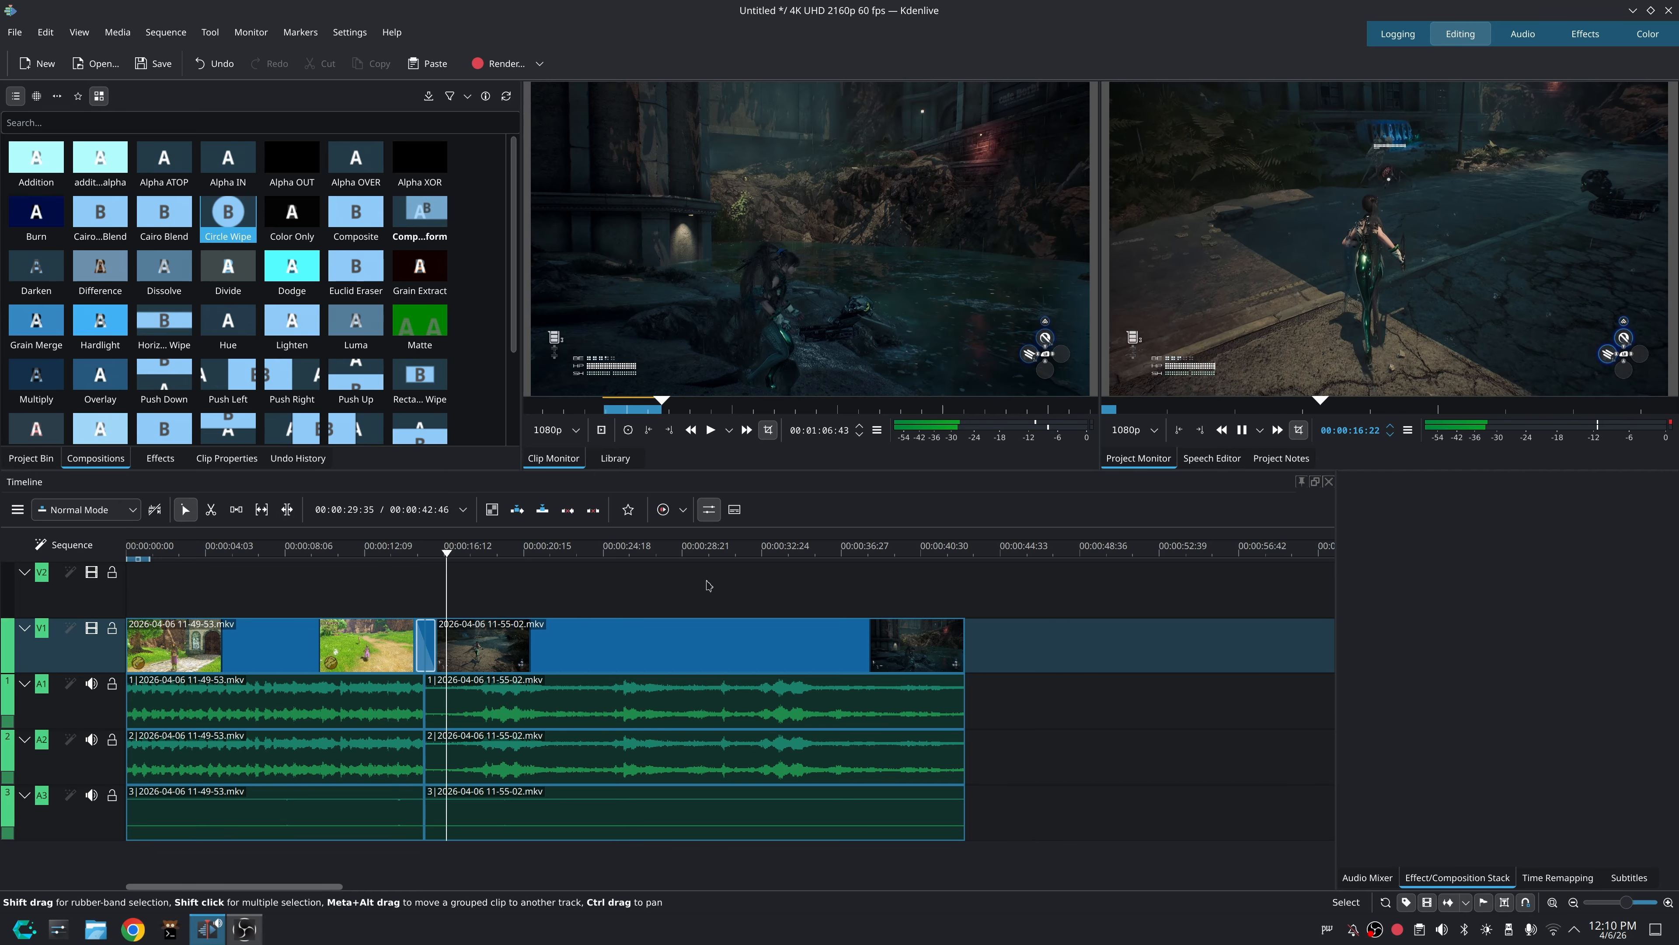
{"action": "key", "text": "space"}
{"action": "left_click", "coordinate": [386, 553]}
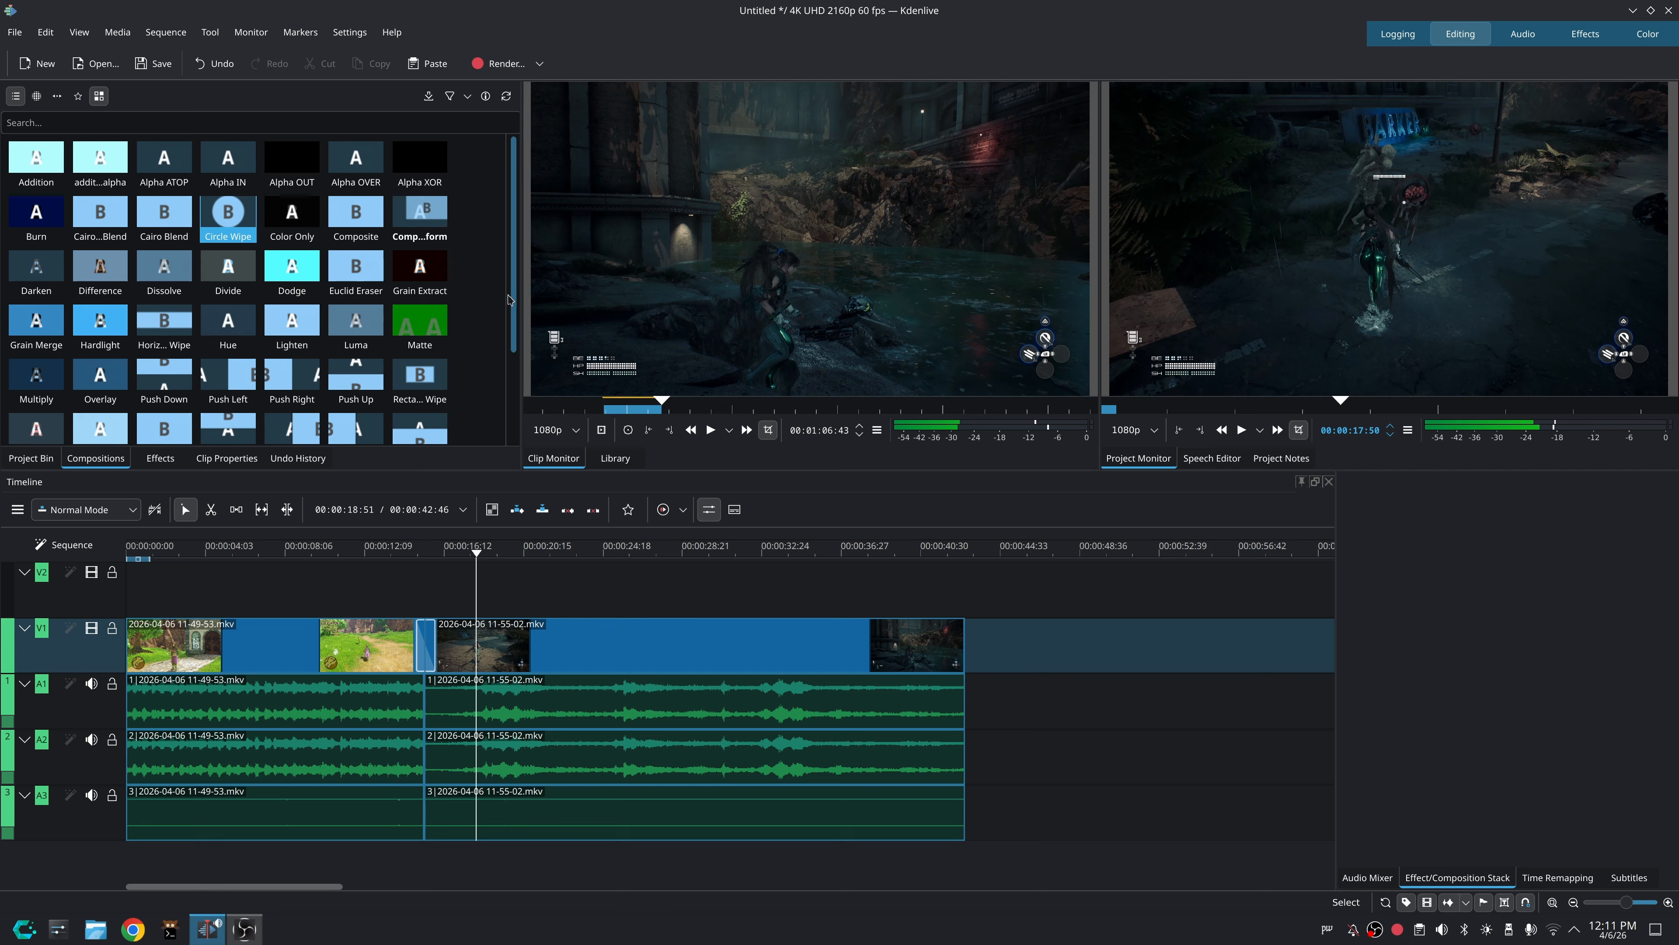
{"action": "scroll", "coordinate": [512, 299], "scroll_direction": "down", "scroll_amount": 3}
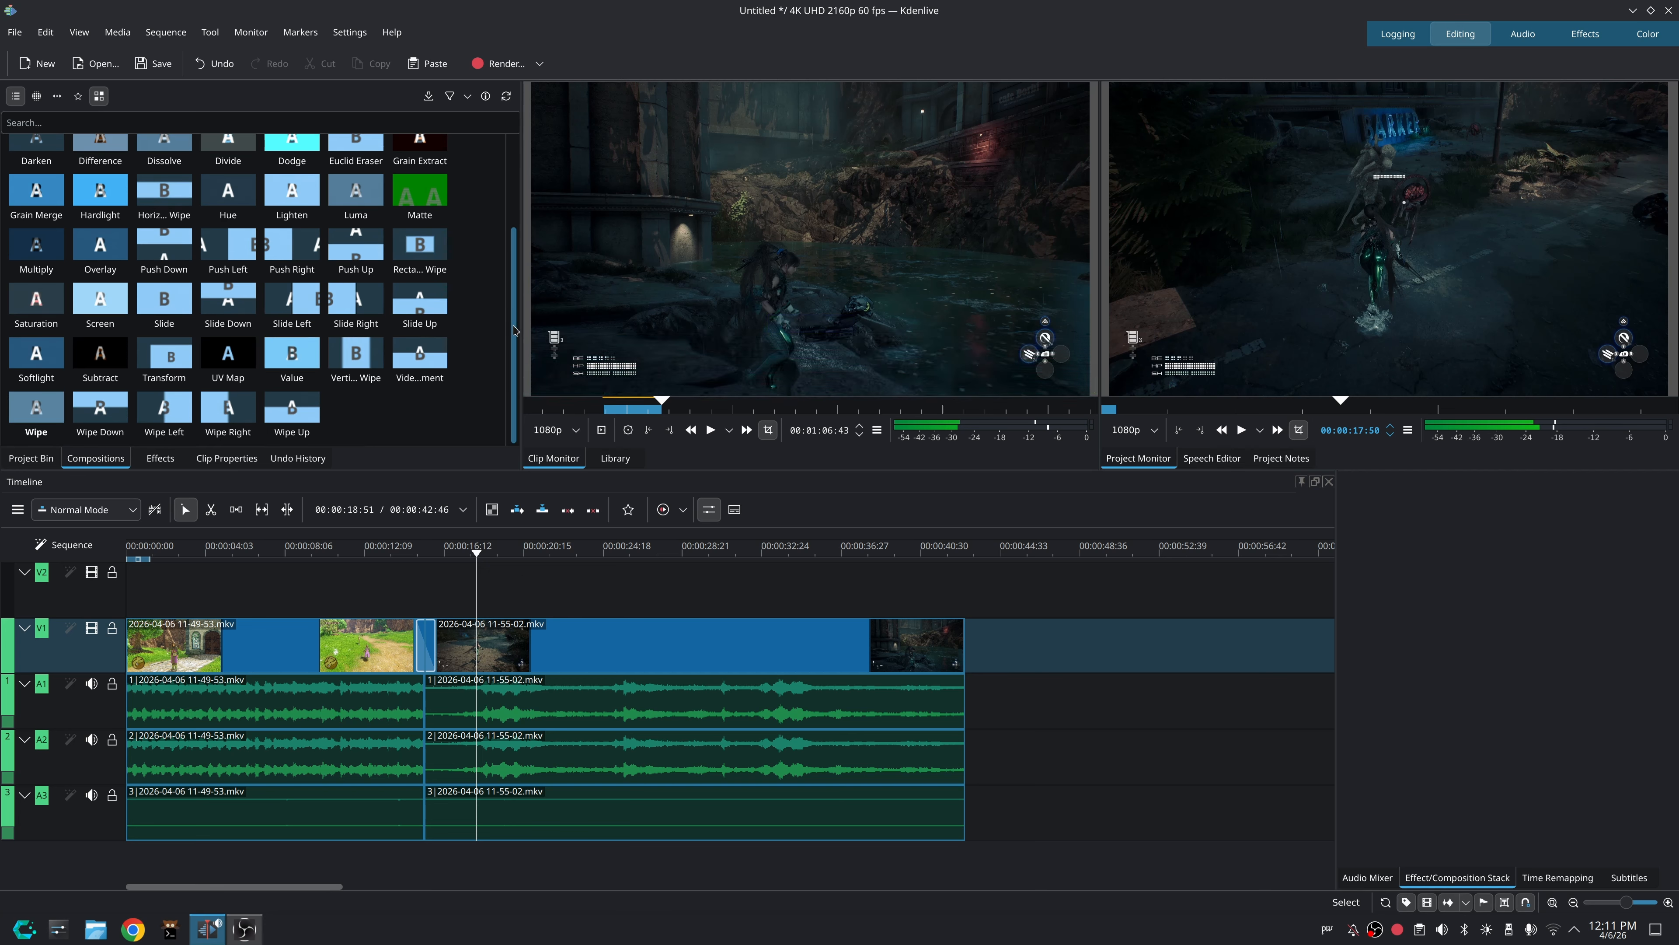
{"action": "scroll", "coordinate": [514, 330], "scroll_direction": "up", "scroll_amount": 3}
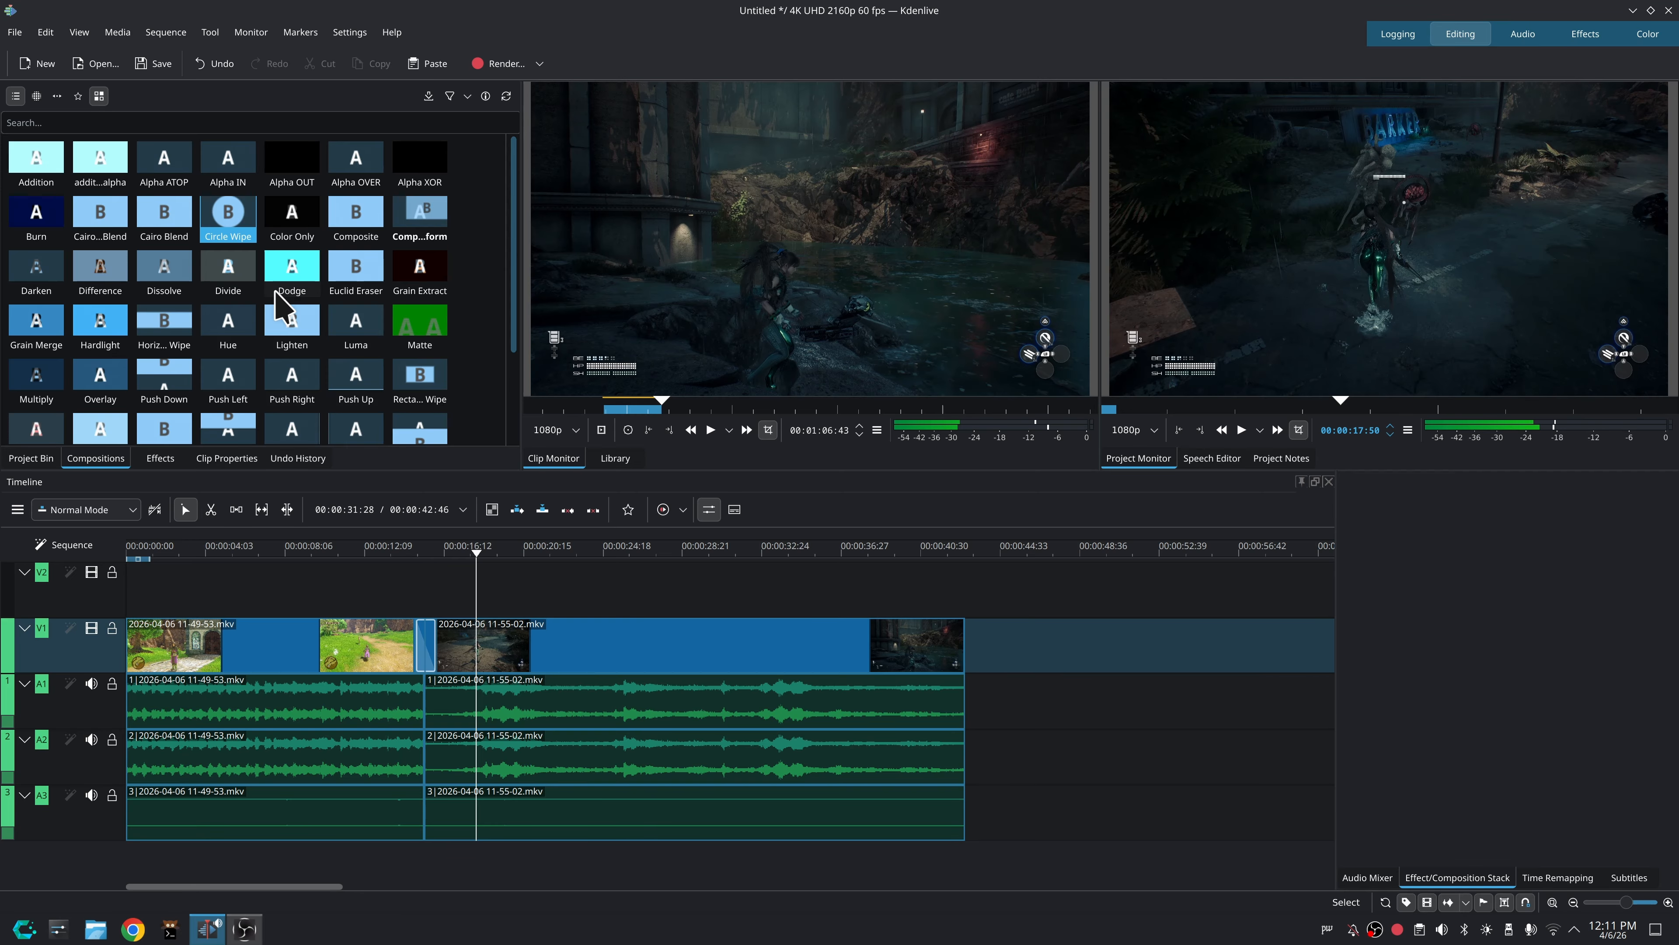
Open the render settings and select the VAAPI H264 preset from the Hardware Accelerated (experimental) group.
{"action": "left_click", "coordinate": [502, 63]}
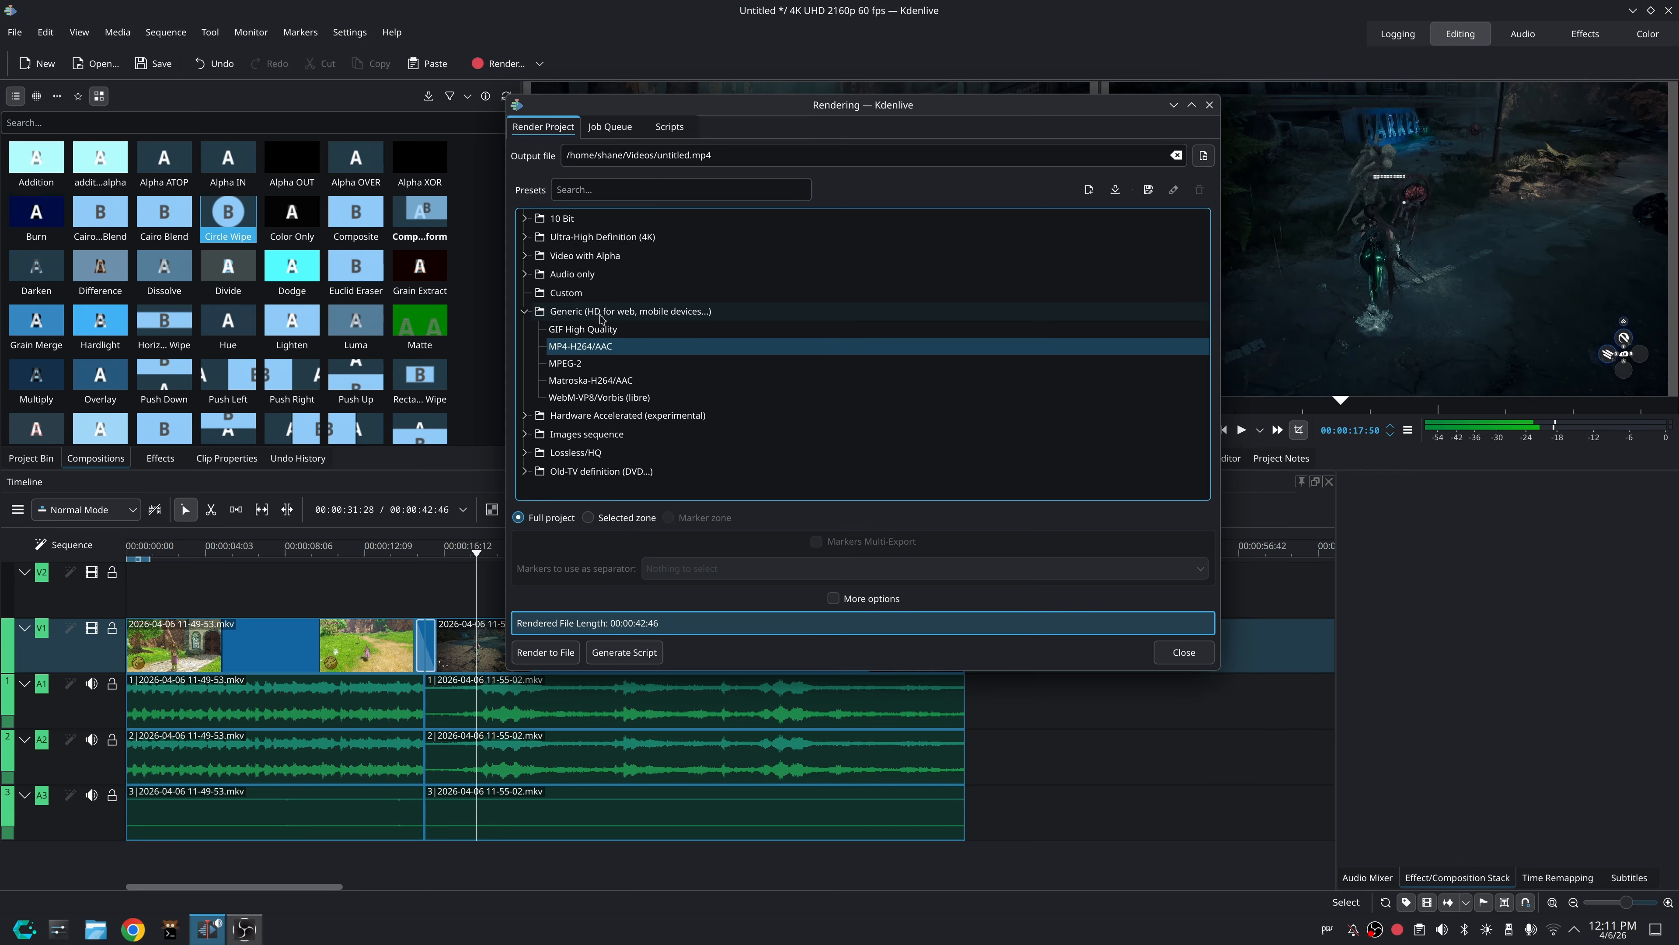
{"action": "left_click", "coordinate": [526, 312]}
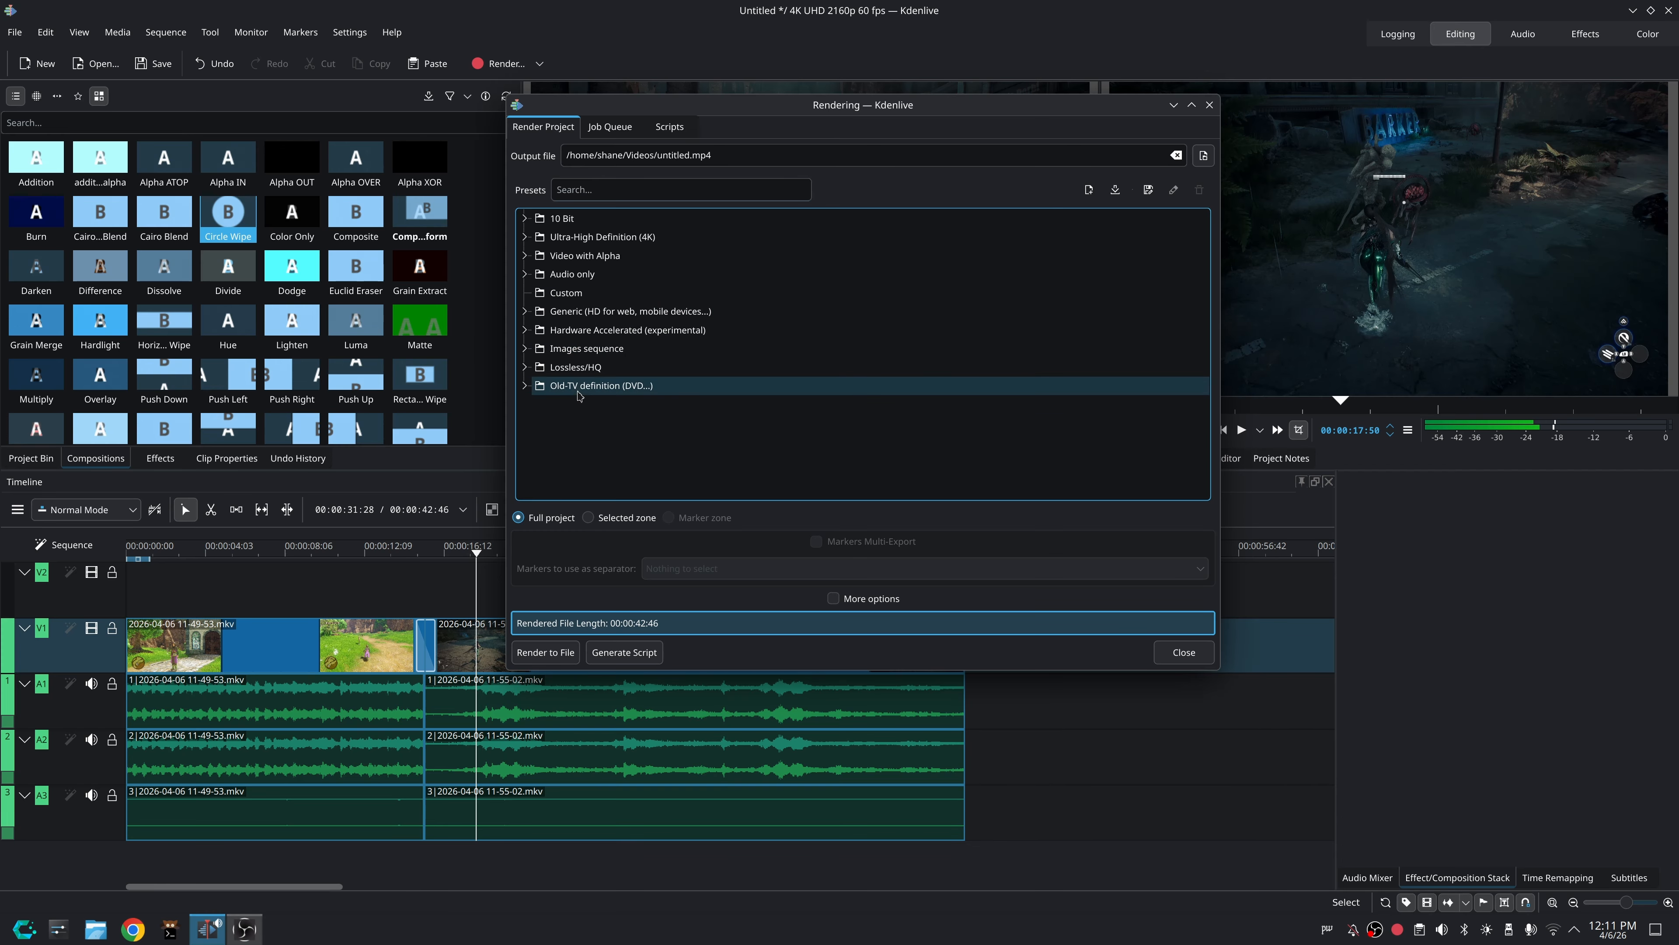
{"action": "left_click", "coordinate": [701, 330]}
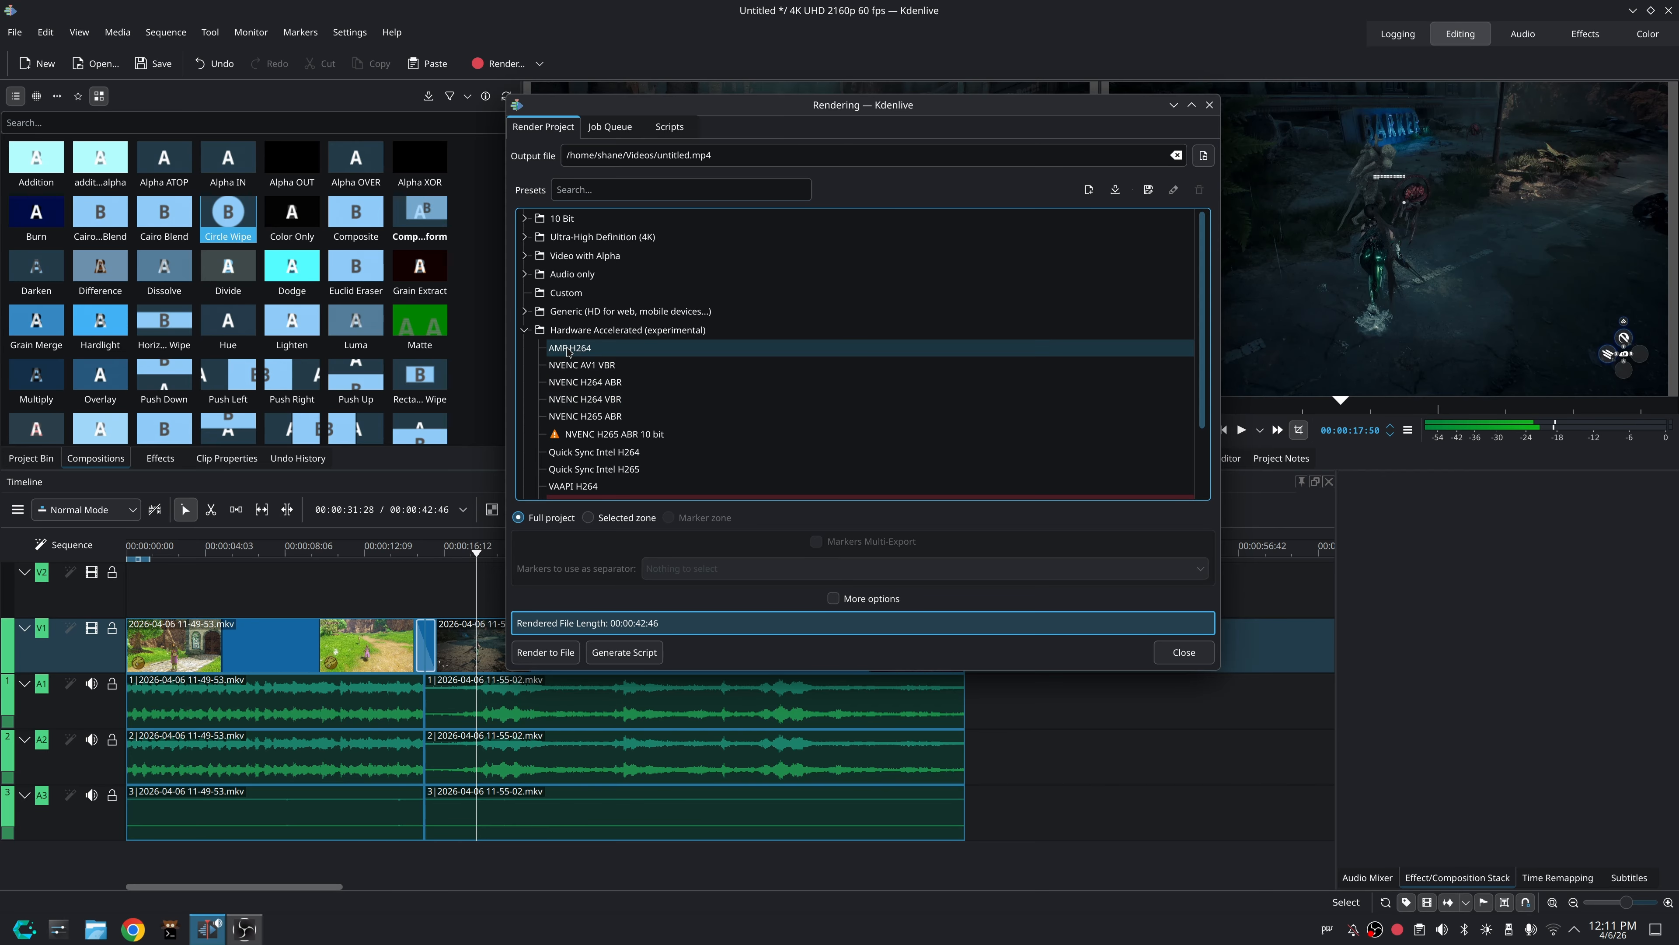
{"action": "scroll", "coordinate": [754, 374], "scroll_direction": "down", "scroll_amount": 2}
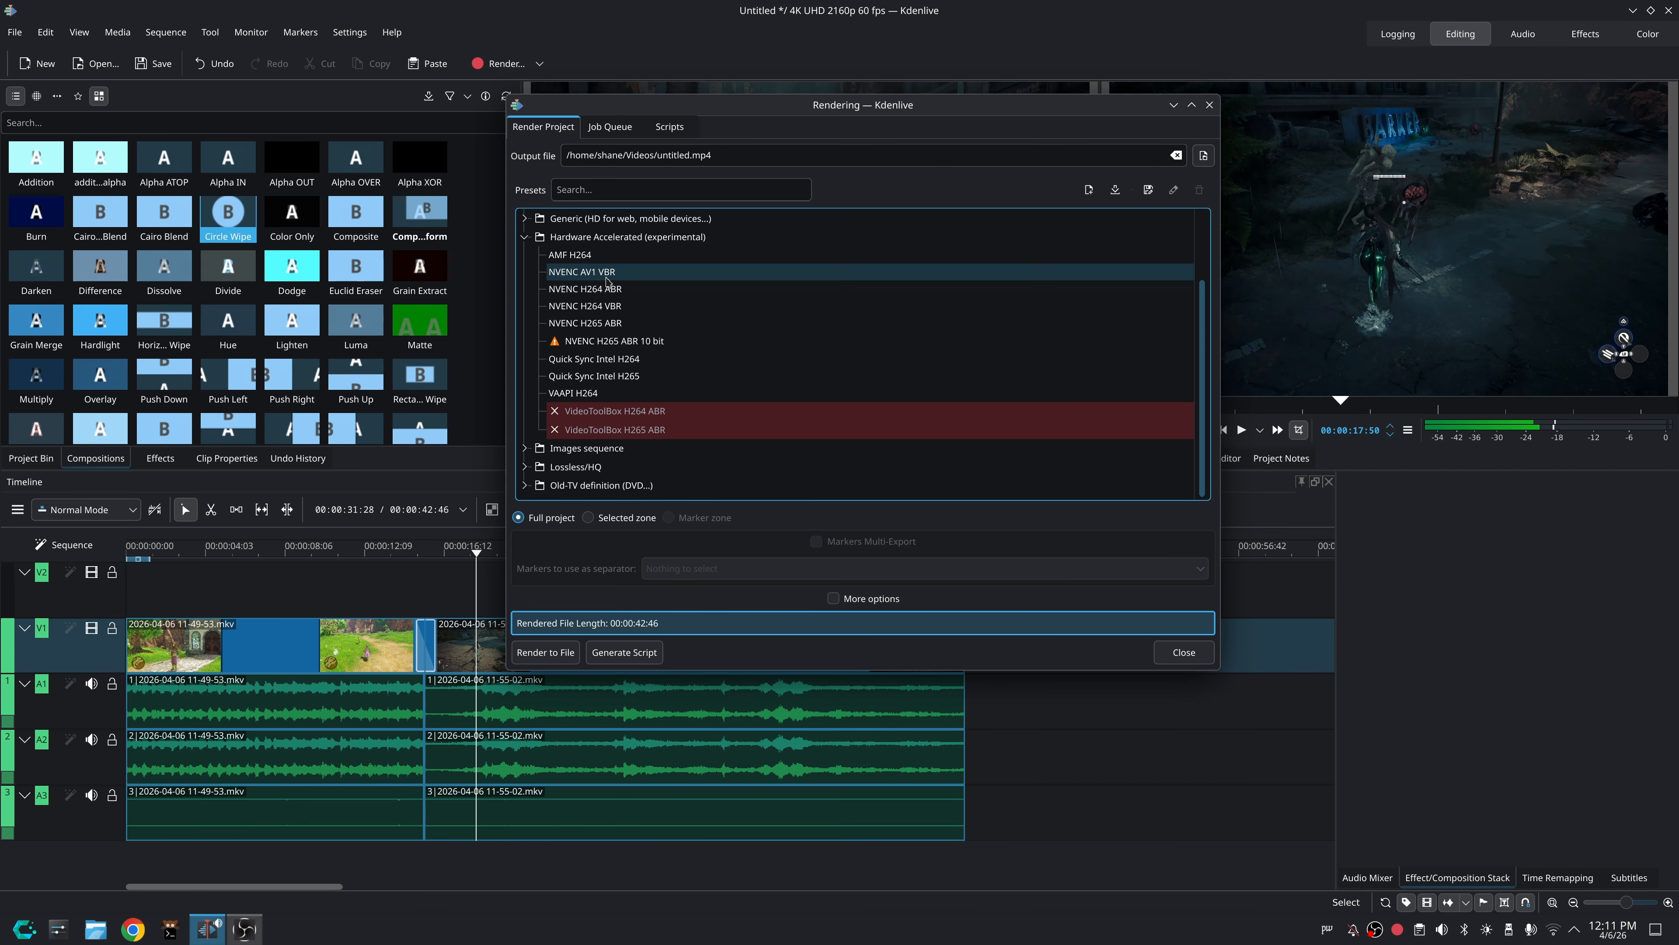
{"action": "left_click", "coordinate": [581, 396]}
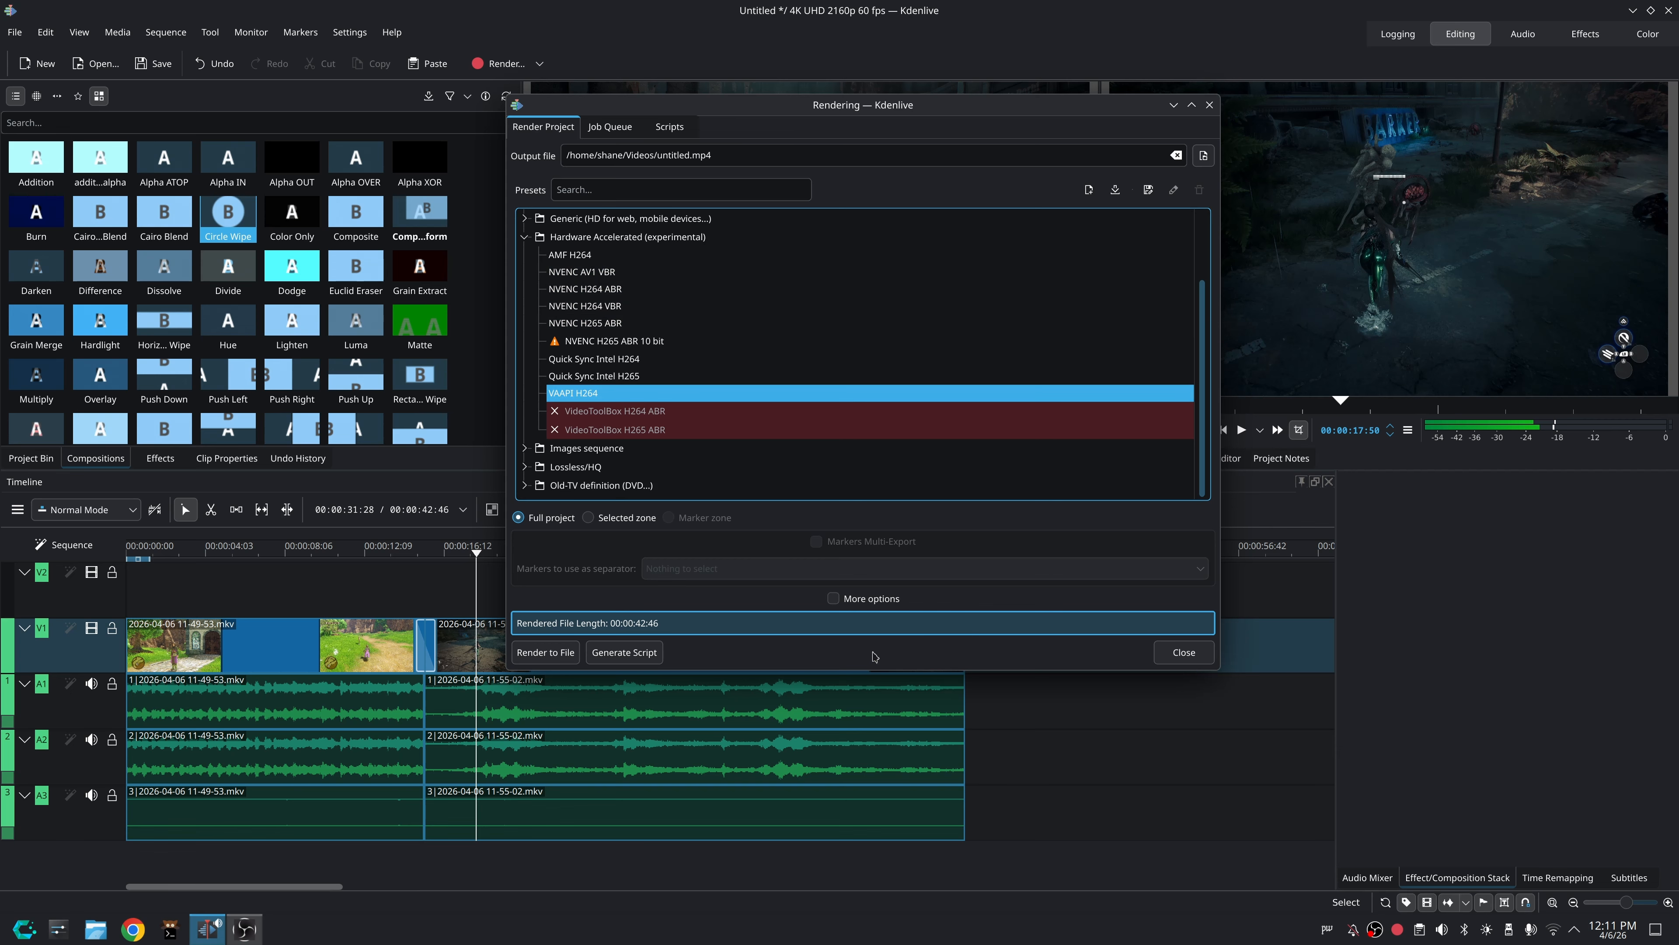
Show more render options and enlarge the Rendering dialog to reveal the parameters of the VAAPI H264 preset.
{"action": "left_click", "coordinate": [833, 597]}
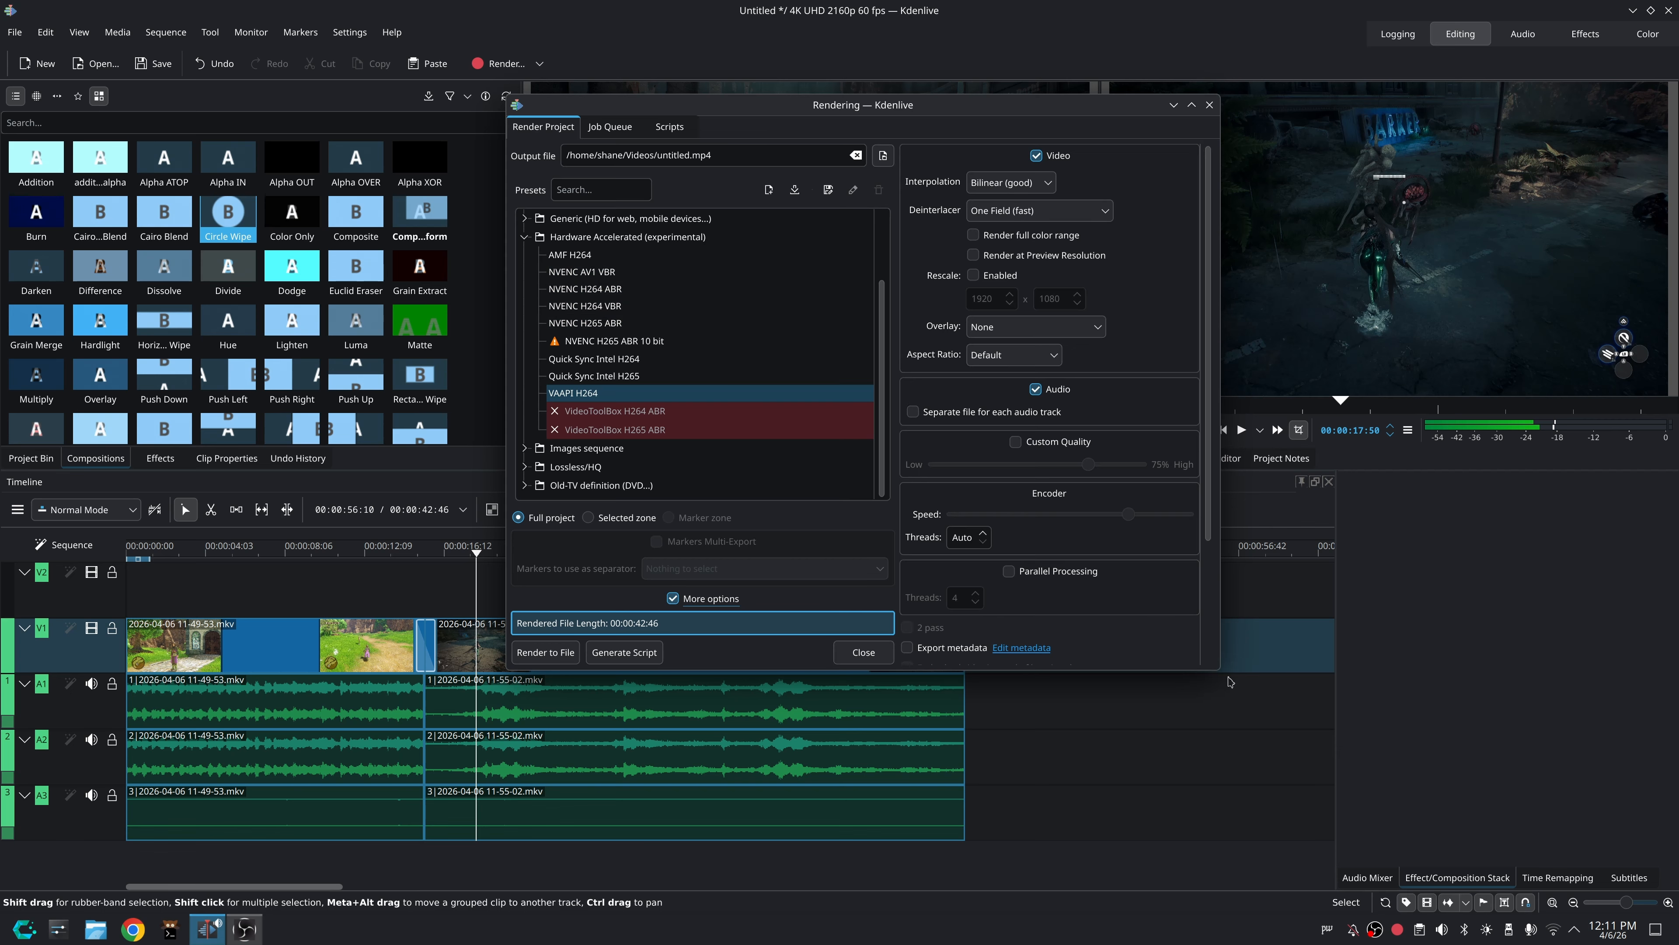
{"action": "left_click_drag", "start_coordinate": [1223, 674], "coordinate": [1572, 844]}
{"action": "left_click", "coordinate": [1071, 784]}
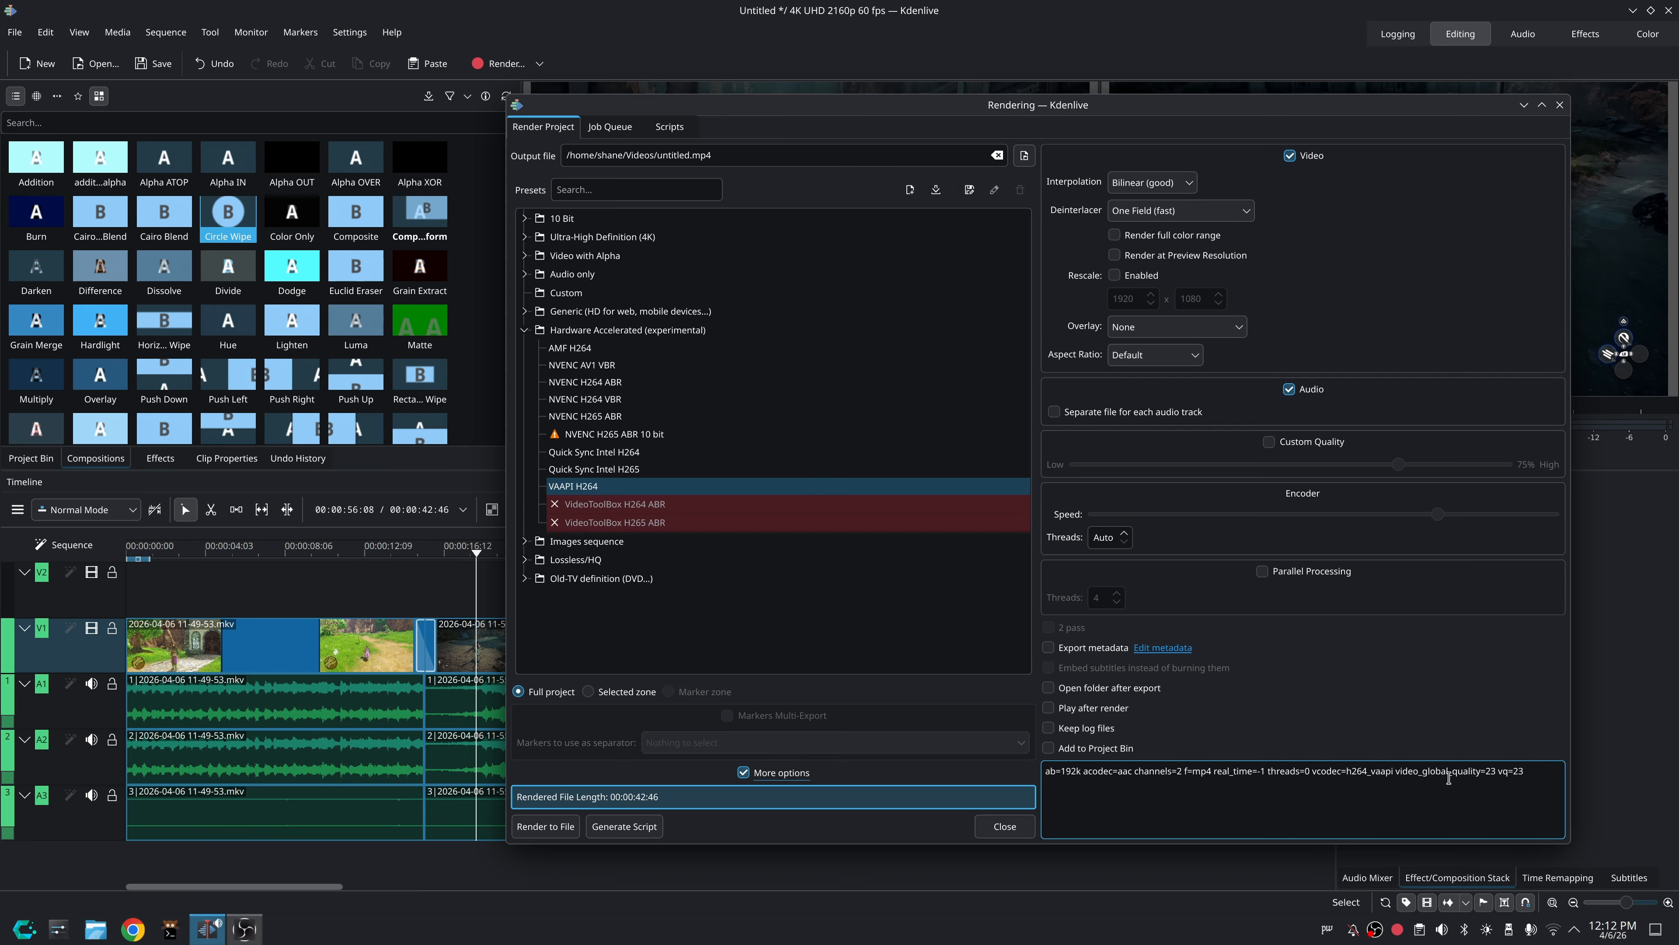
{"action": "left_click", "coordinate": [591, 488]}
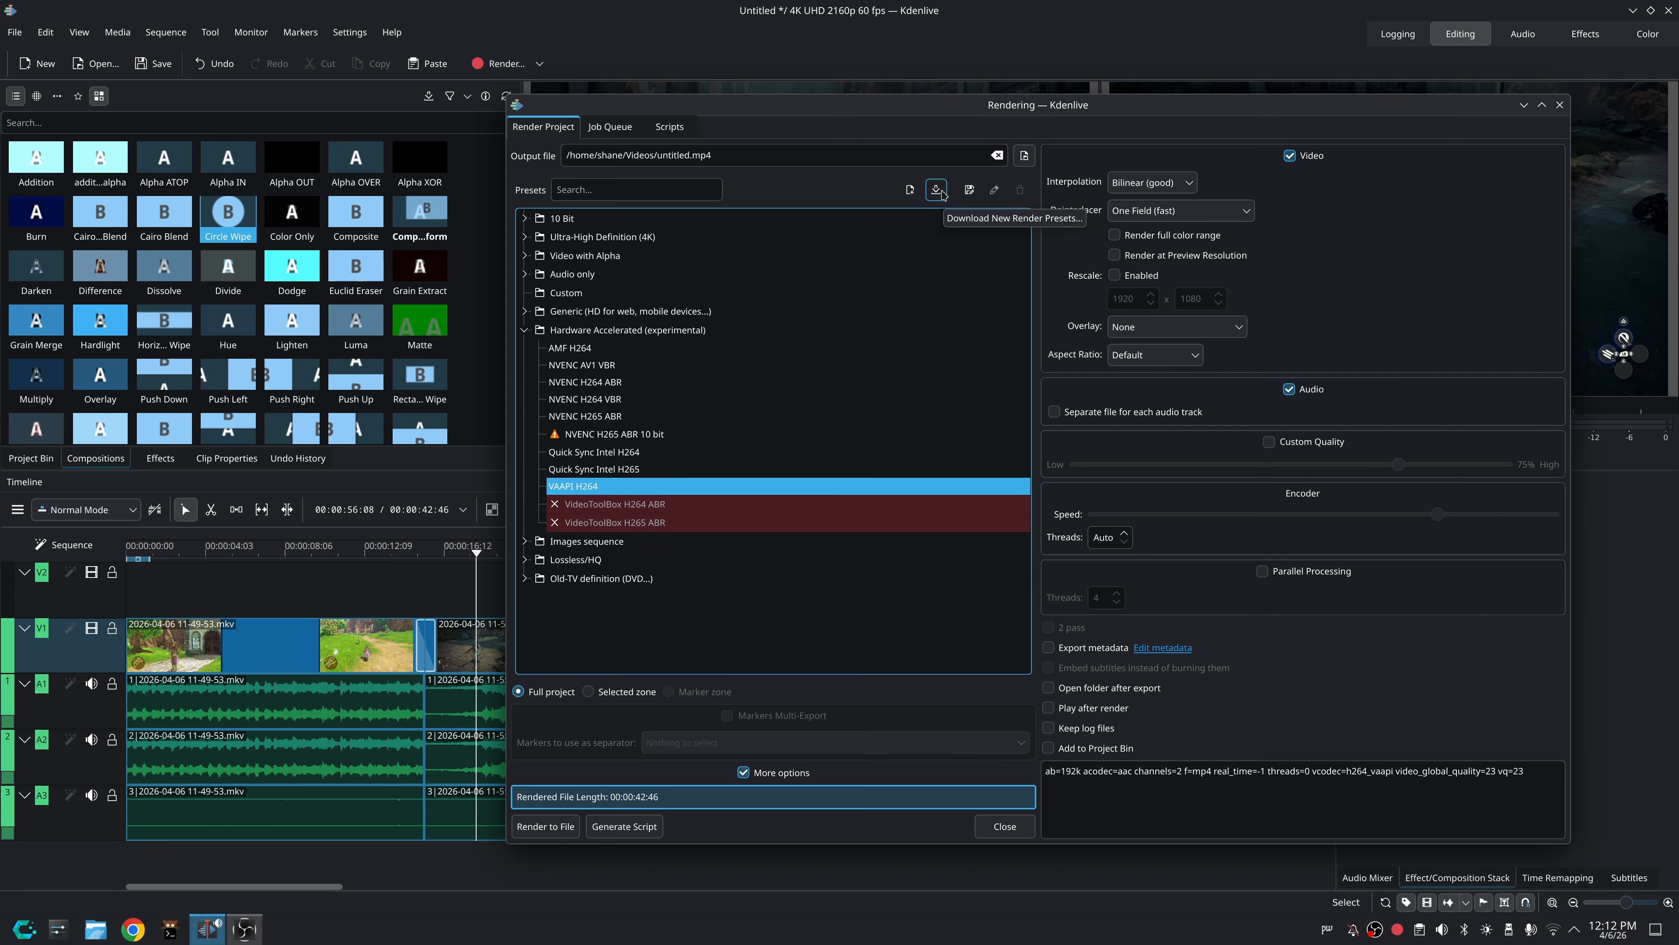
Start a custom render preset named HEVC in the Hardware Accelerated (experimental) group.
{"action": "left_click", "coordinate": [970, 190]}
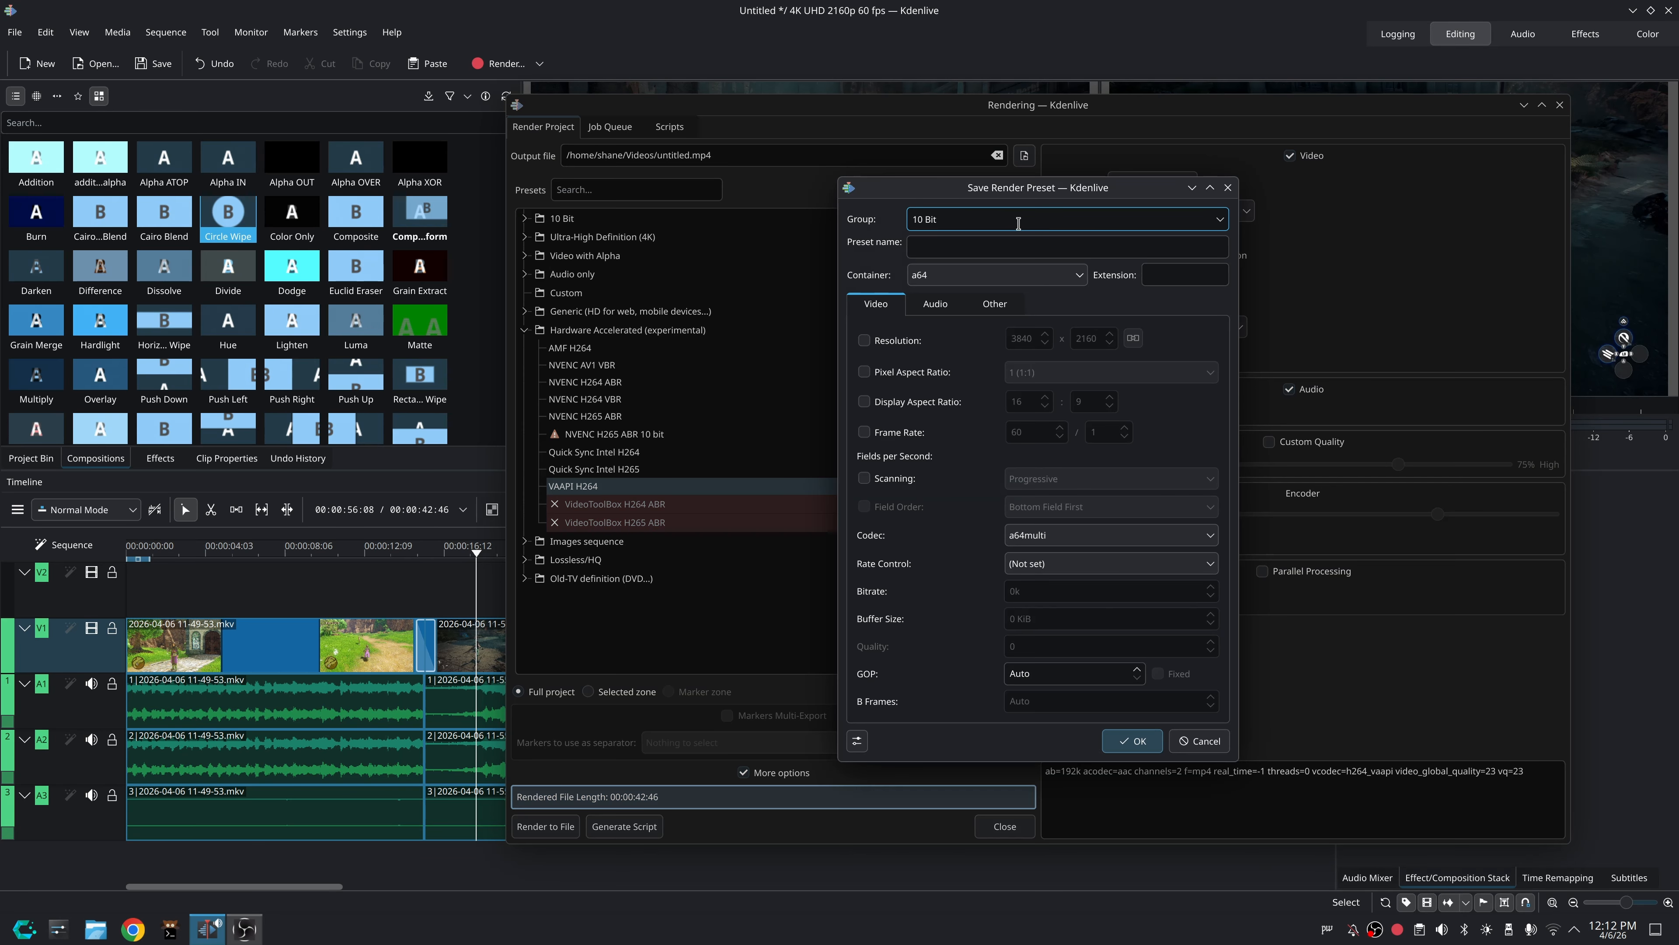
{"action": "left_click", "coordinate": [1221, 222]}
{"action": "left_click", "coordinate": [1043, 370]}
{"action": "left_click", "coordinate": [998, 247]}
{"action": "type", "text": "HEVC"}
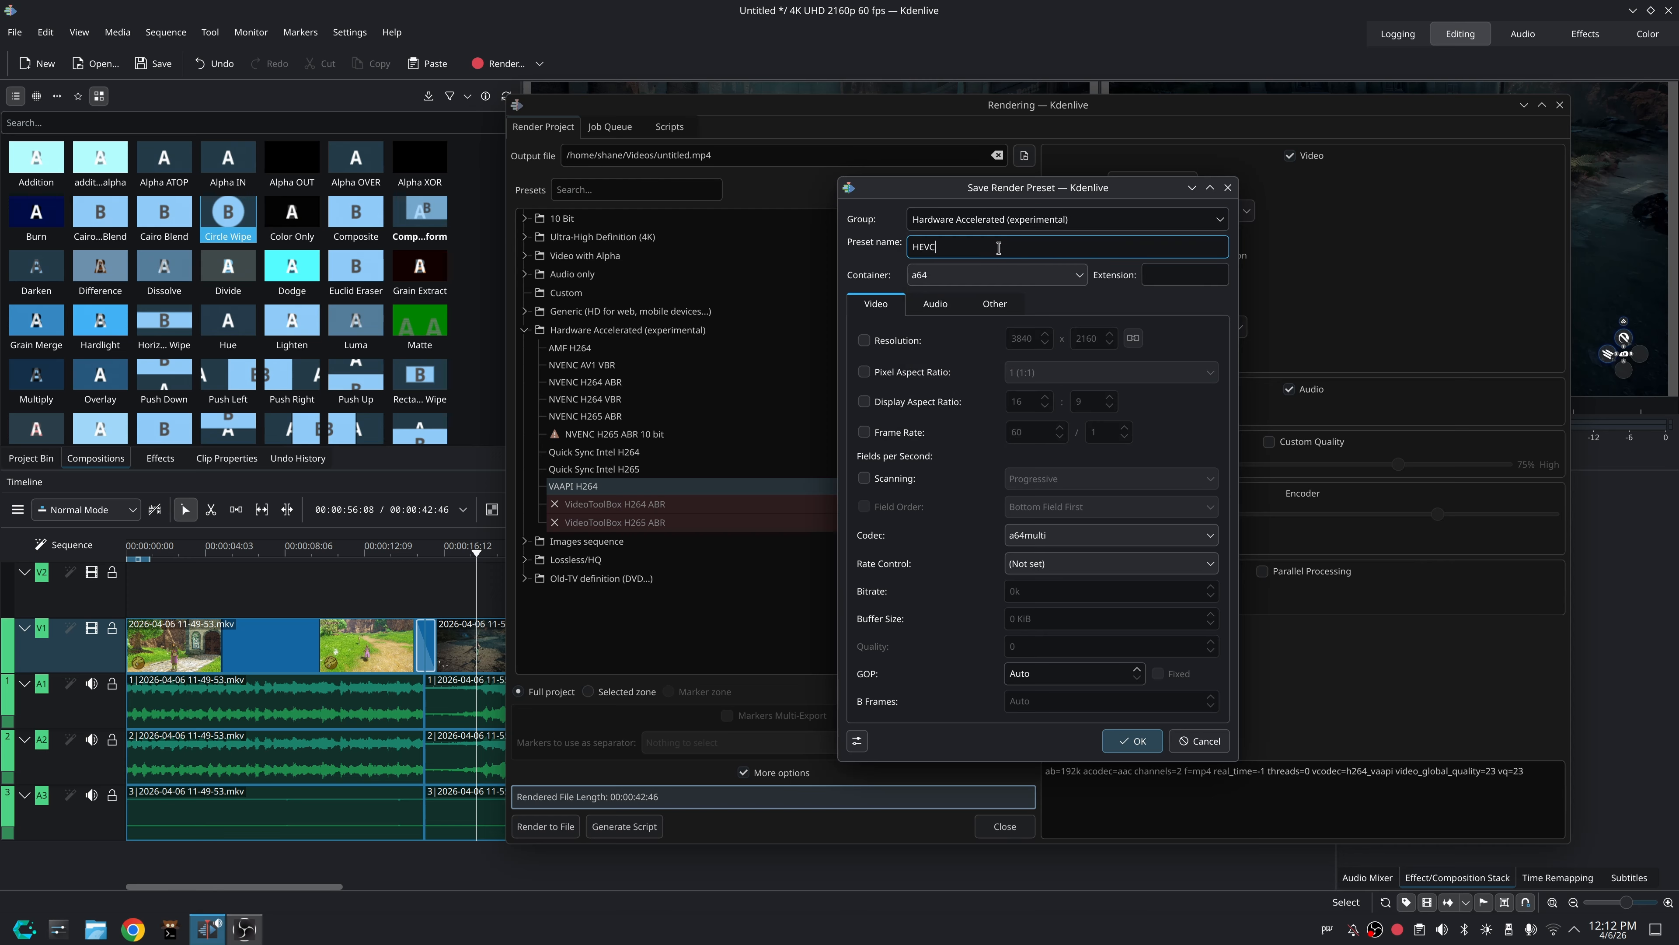
Set the HEVC preset's container to mp4.
{"action": "left_click", "coordinate": [1080, 276]}
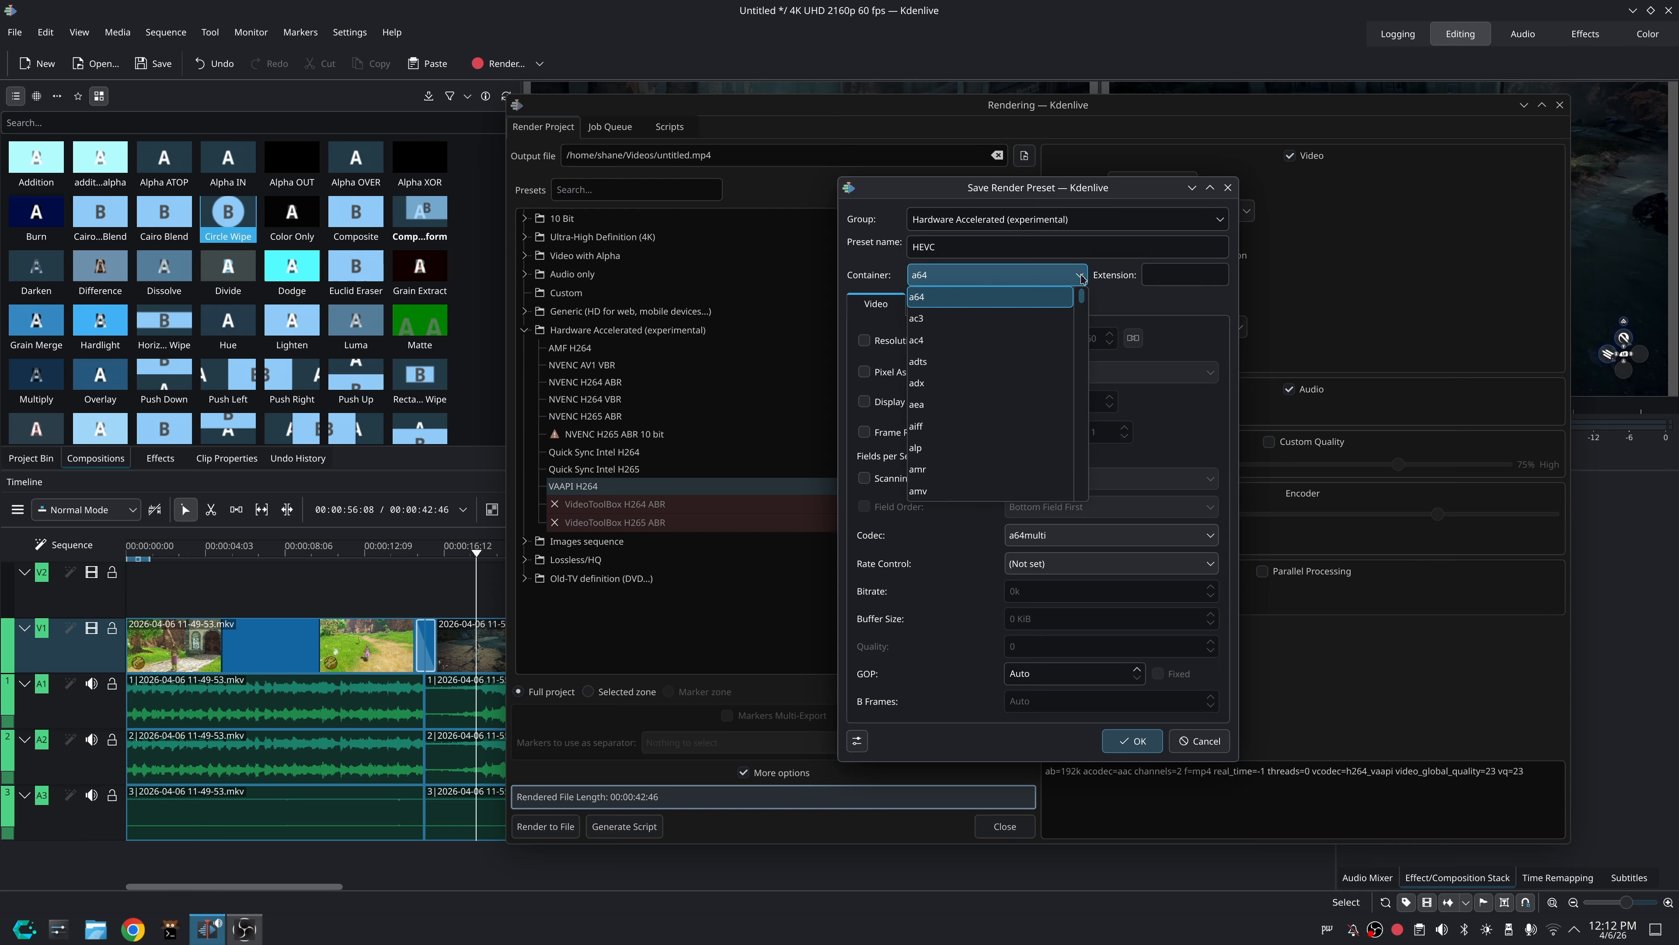
{"action": "scroll", "coordinate": [1005, 378], "scroll_direction": "down", "scroll_amount": 12}
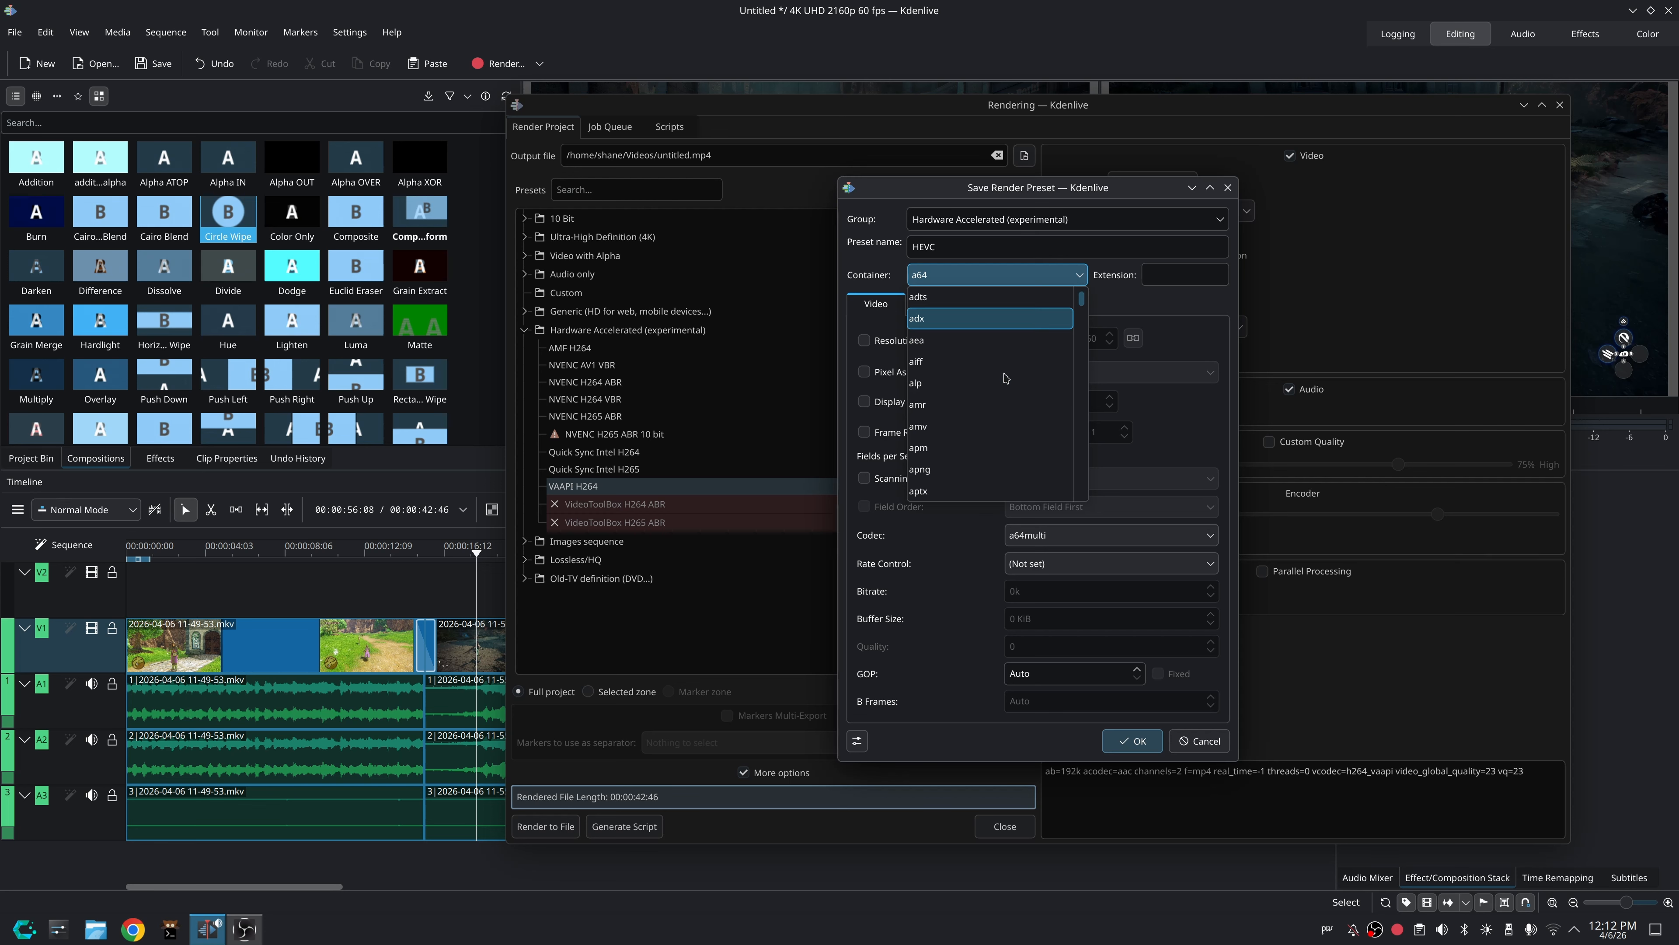
{"action": "scroll", "coordinate": [1005, 378], "scroll_direction": "down", "scroll_amount": 8}
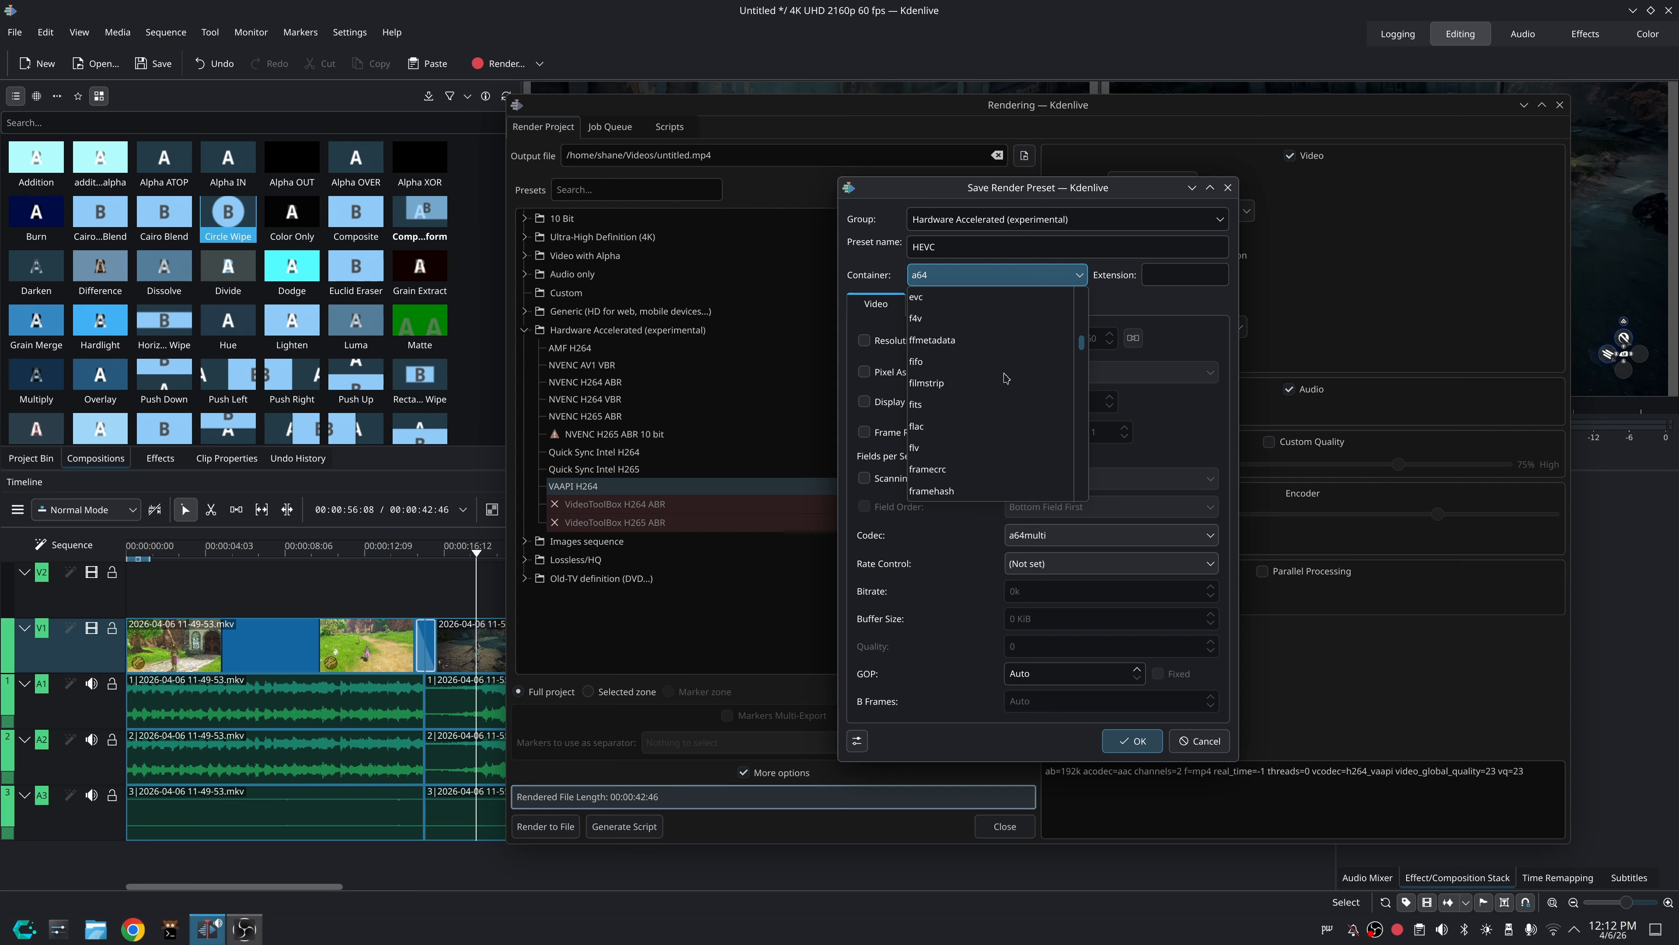
{"action": "scroll", "coordinate": [1005, 377], "scroll_direction": "down", "scroll_amount": 8}
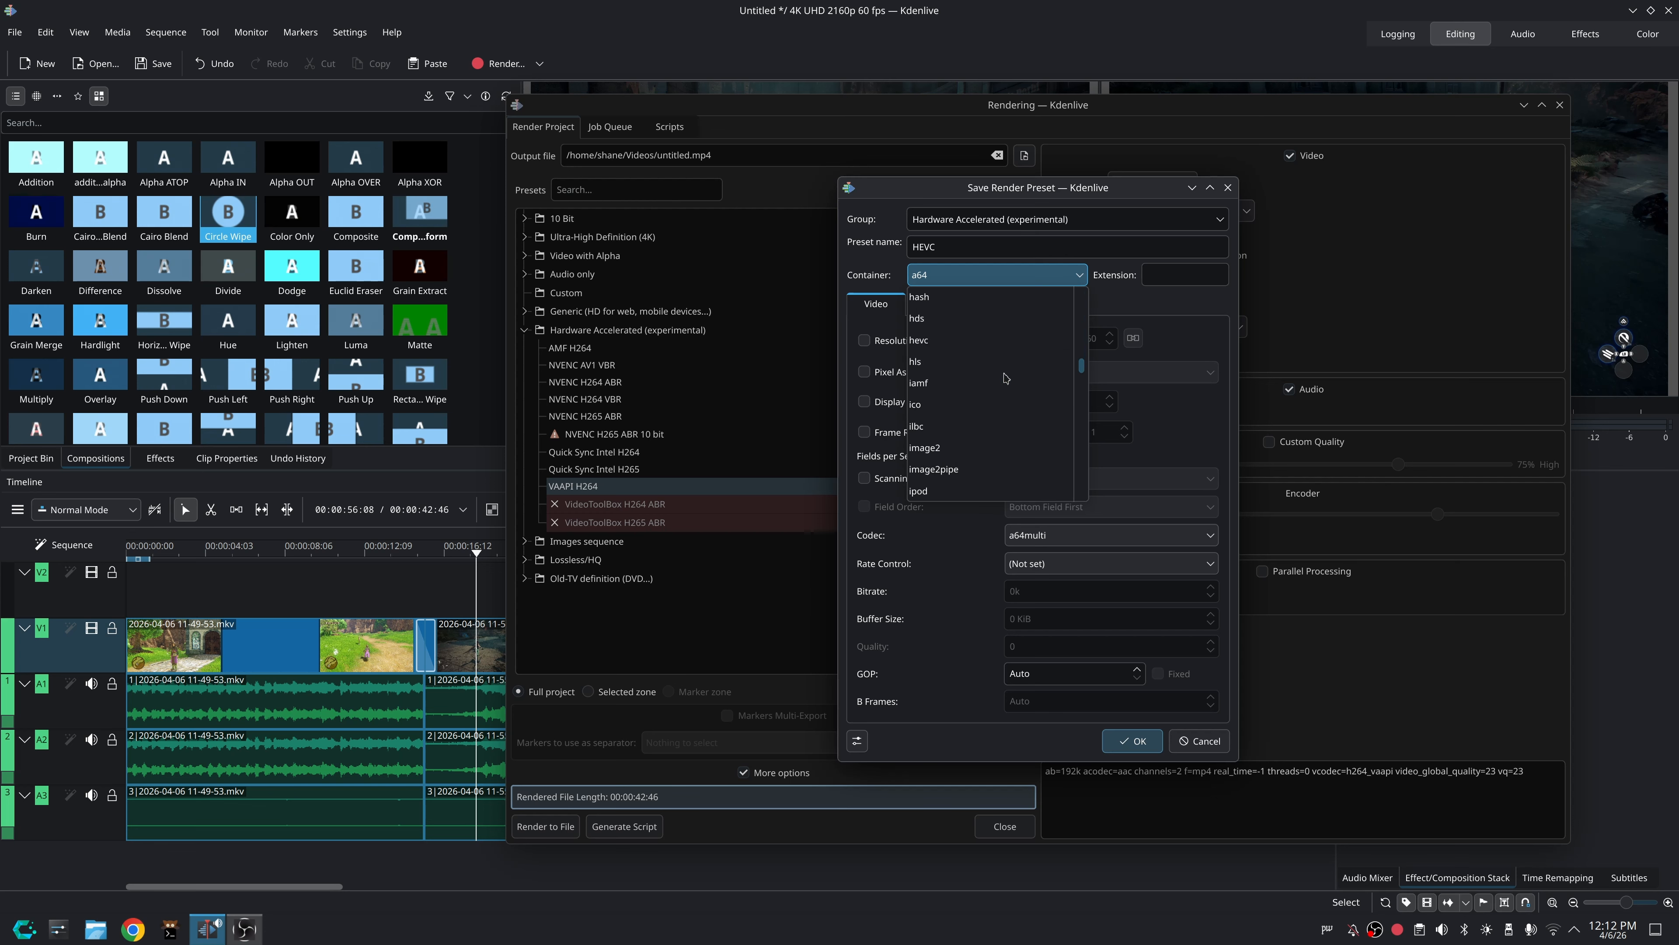
{"action": "scroll", "coordinate": [1005, 378], "scroll_direction": "down", "scroll_amount": 10}
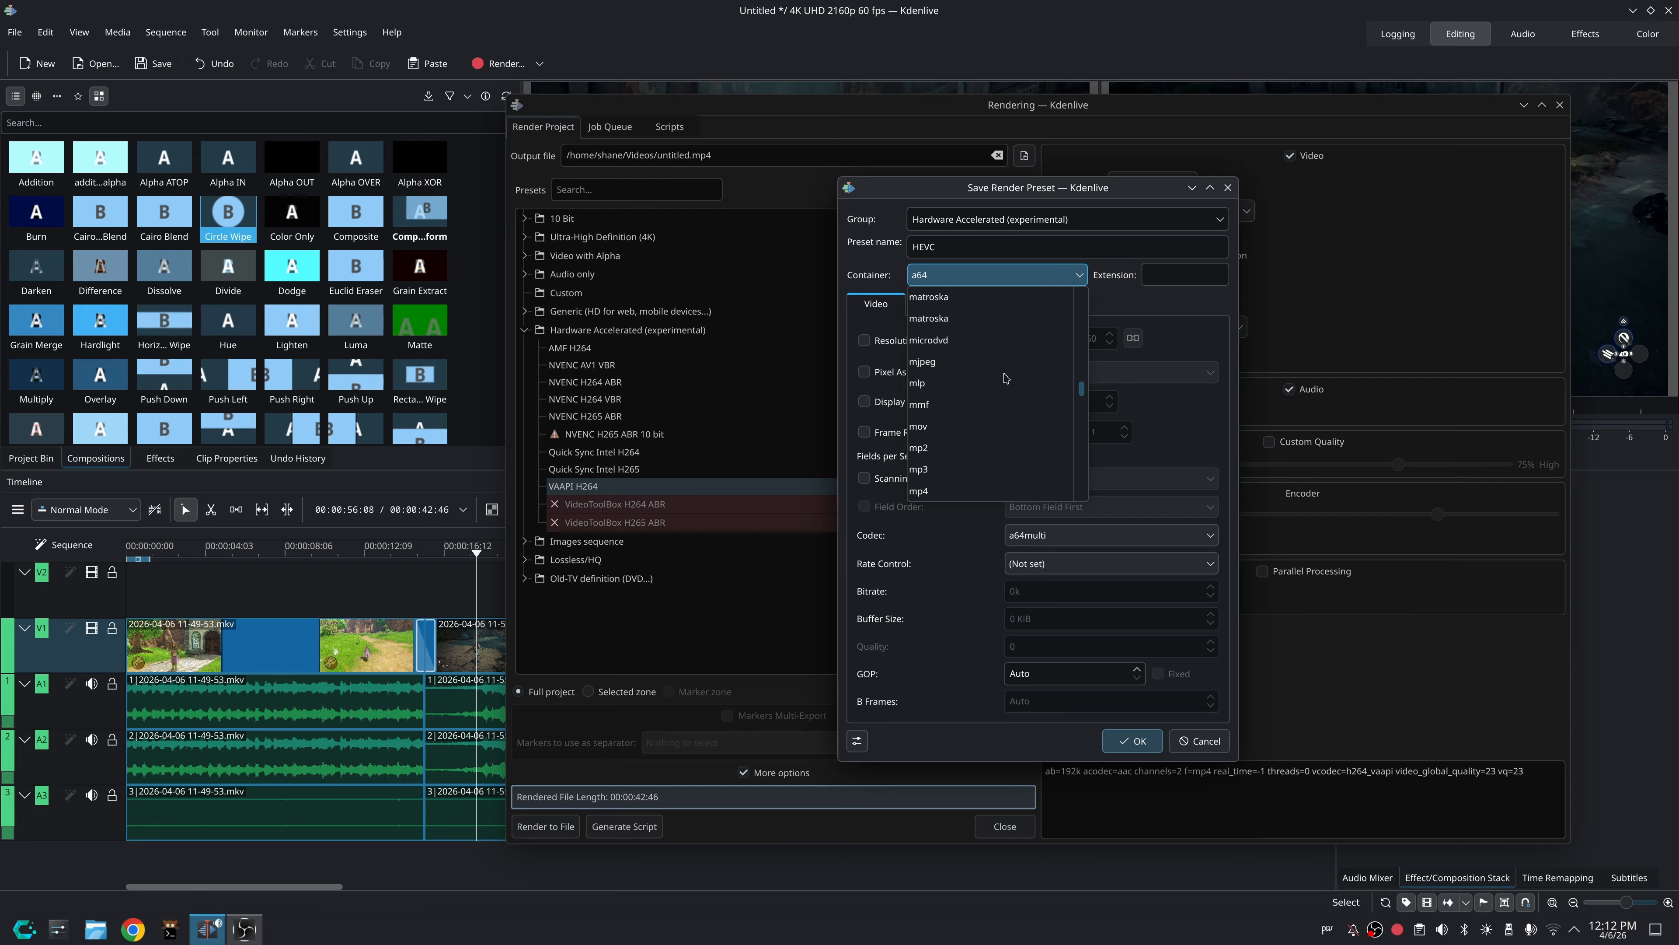
{"action": "scroll", "coordinate": [1005, 378], "scroll_direction": "down", "scroll_amount": 10}
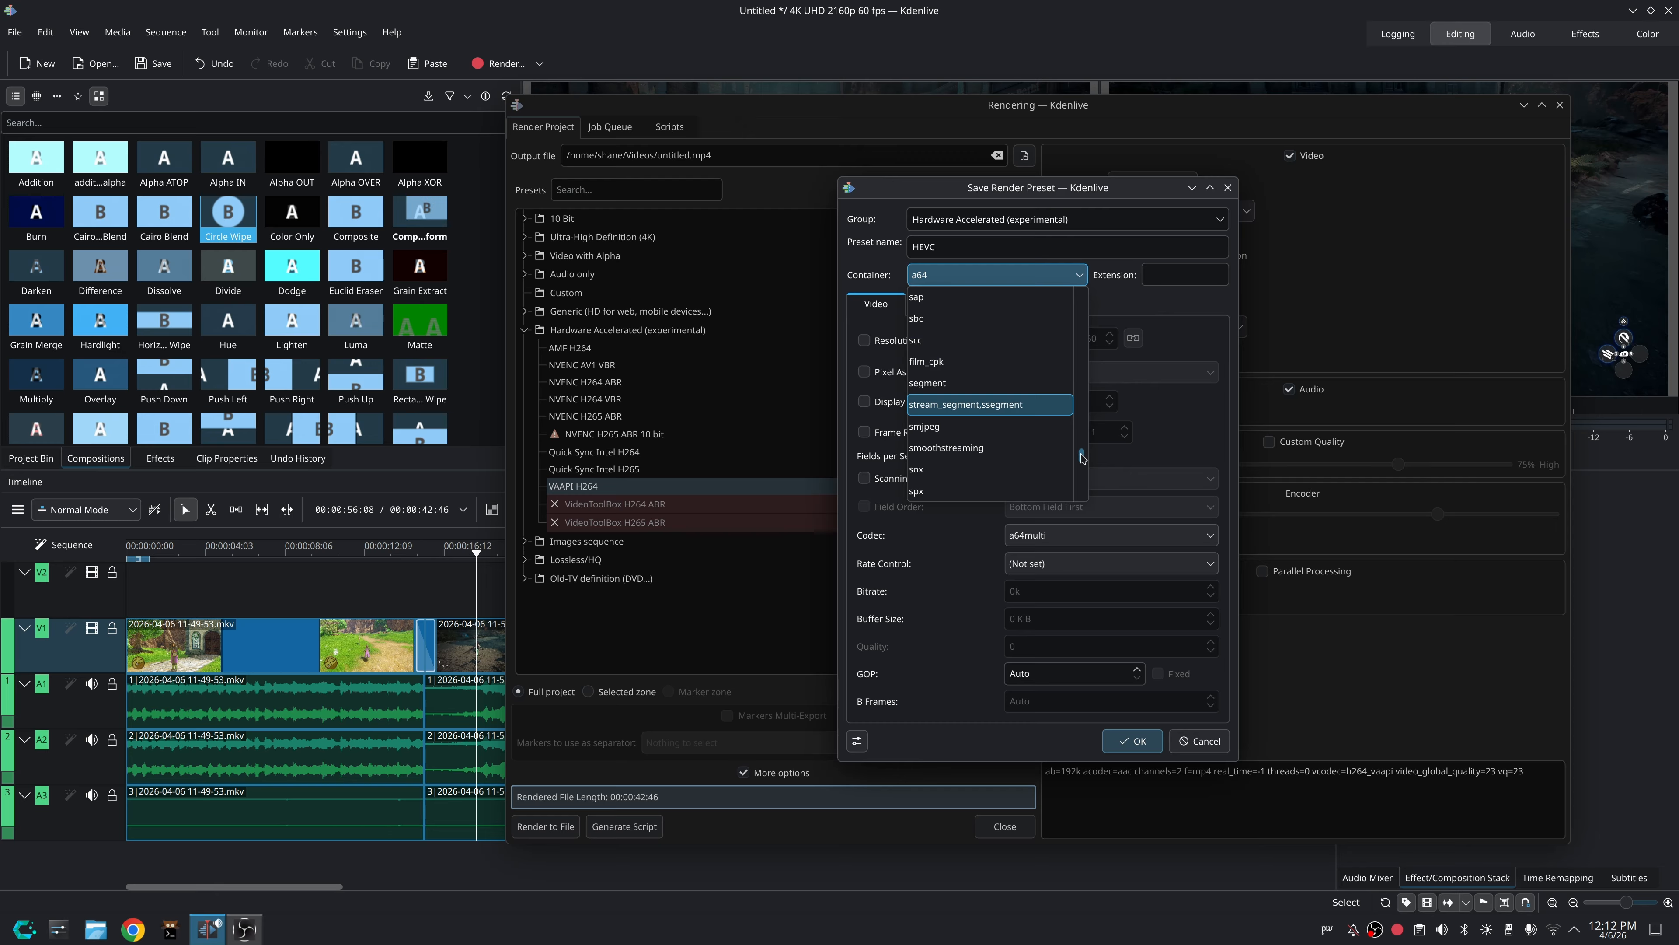
{"action": "left_click_drag", "start_coordinate": [1082, 456], "coordinate": [1087, 305]}
{"action": "scroll", "coordinate": [1084, 310], "scroll_direction": "down", "scroll_amount": 8}
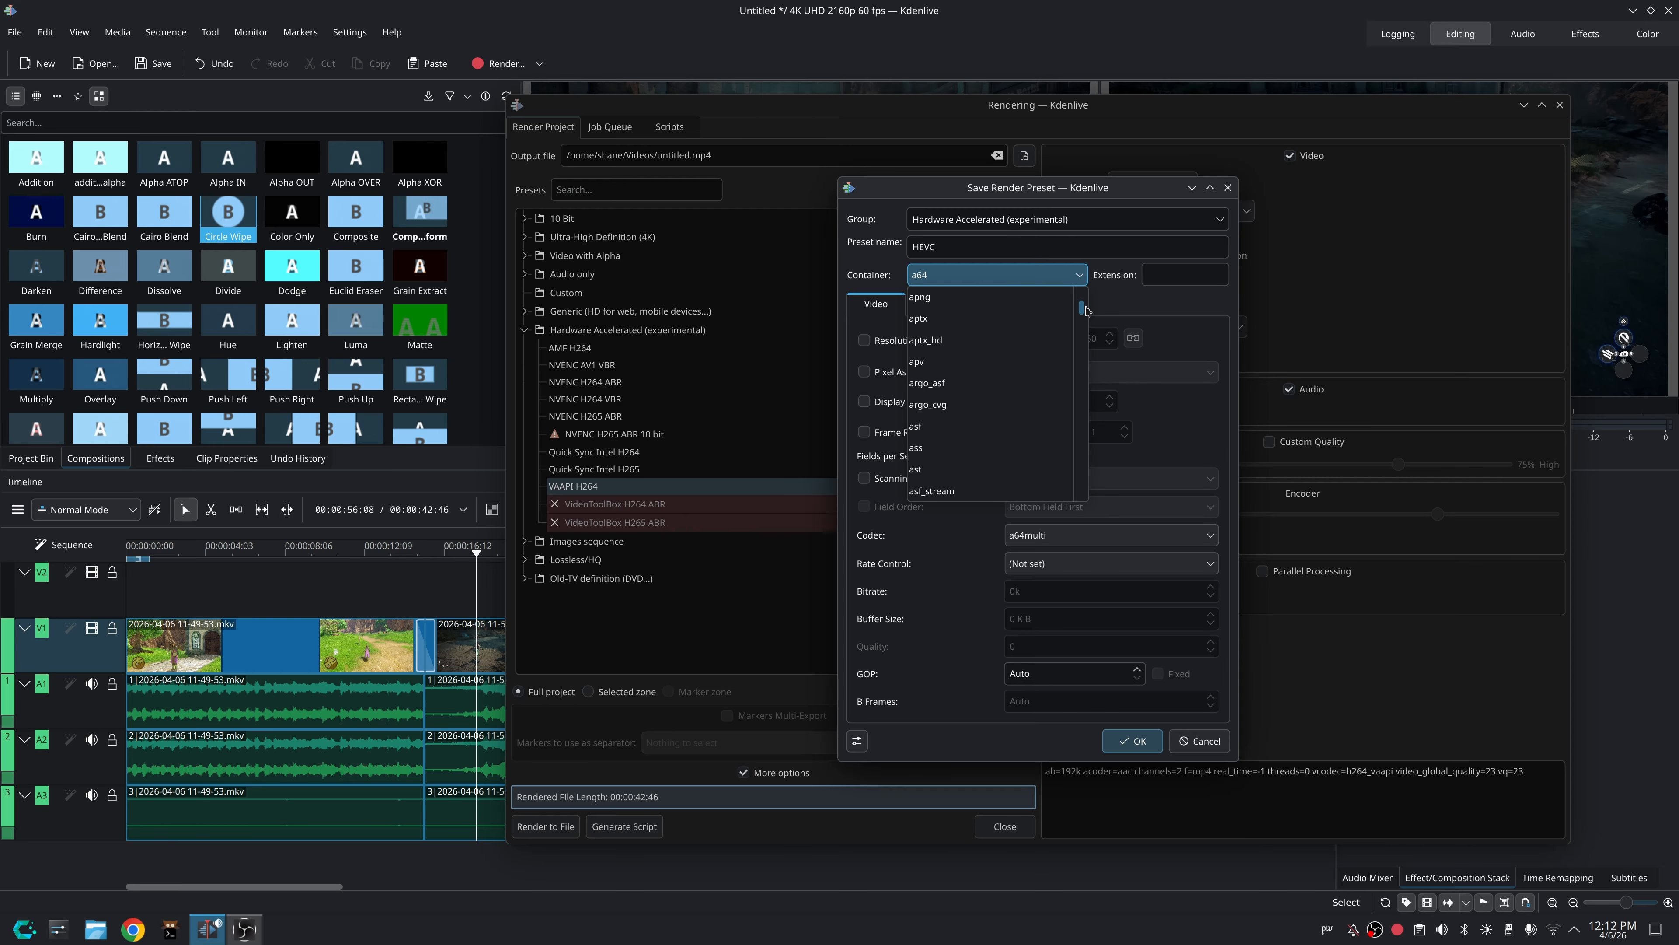
{"action": "scroll", "coordinate": [1016, 332], "scroll_direction": "down", "scroll_amount": 5}
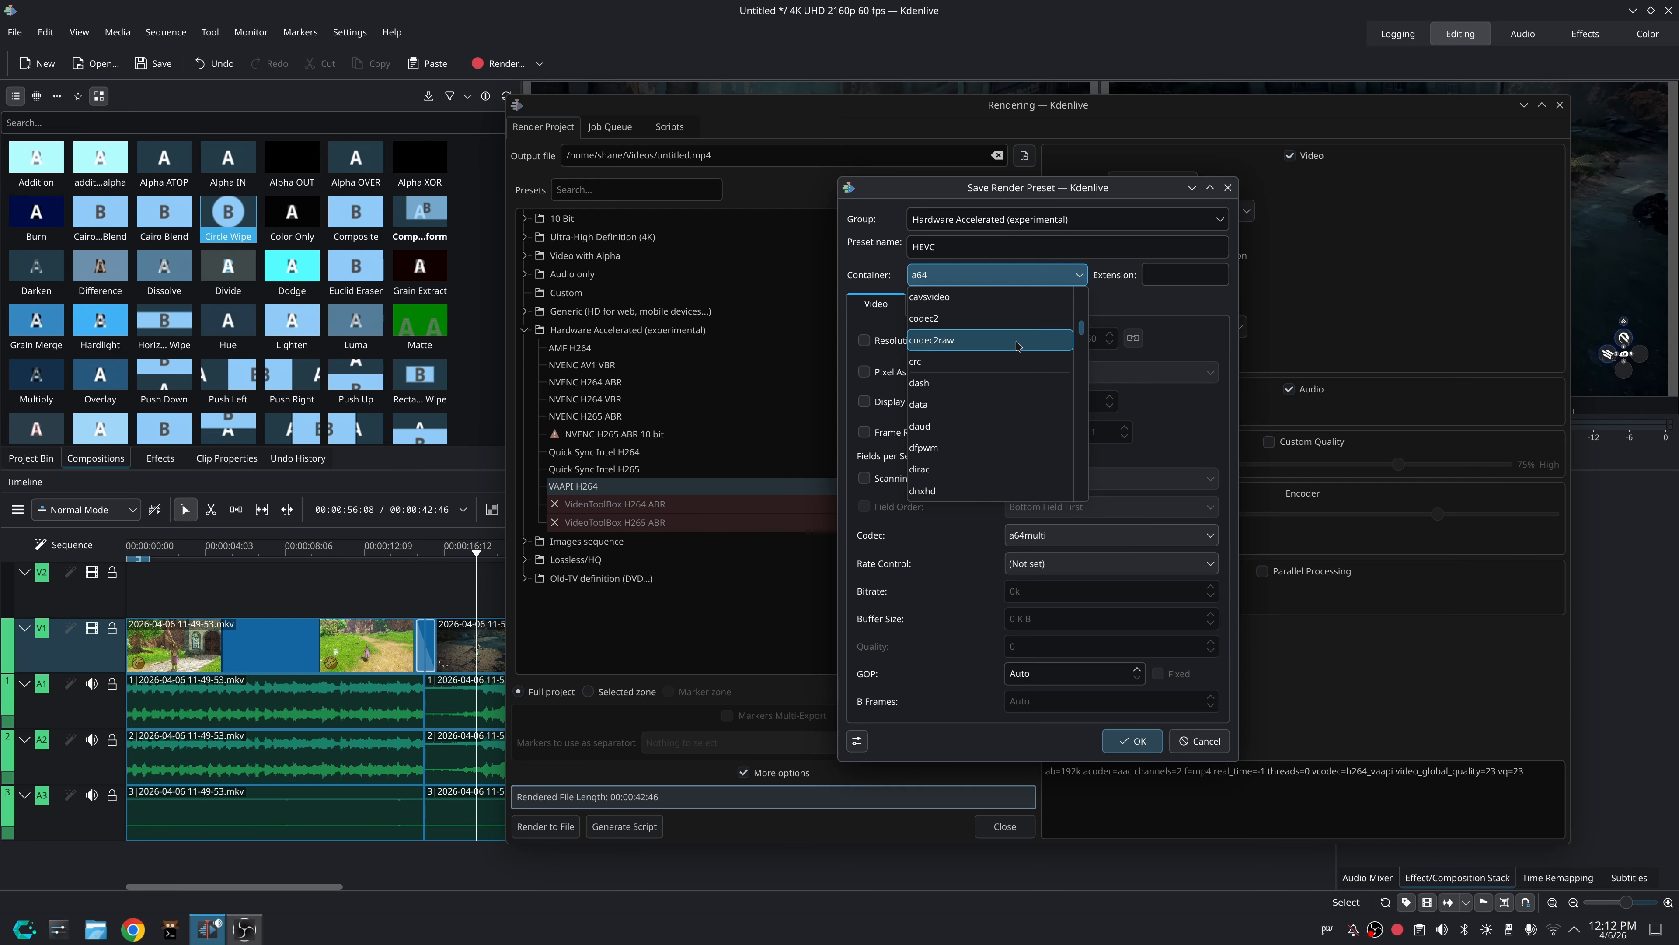
{"action": "scroll", "coordinate": [1018, 377], "scroll_direction": "down", "scroll_amount": 4}
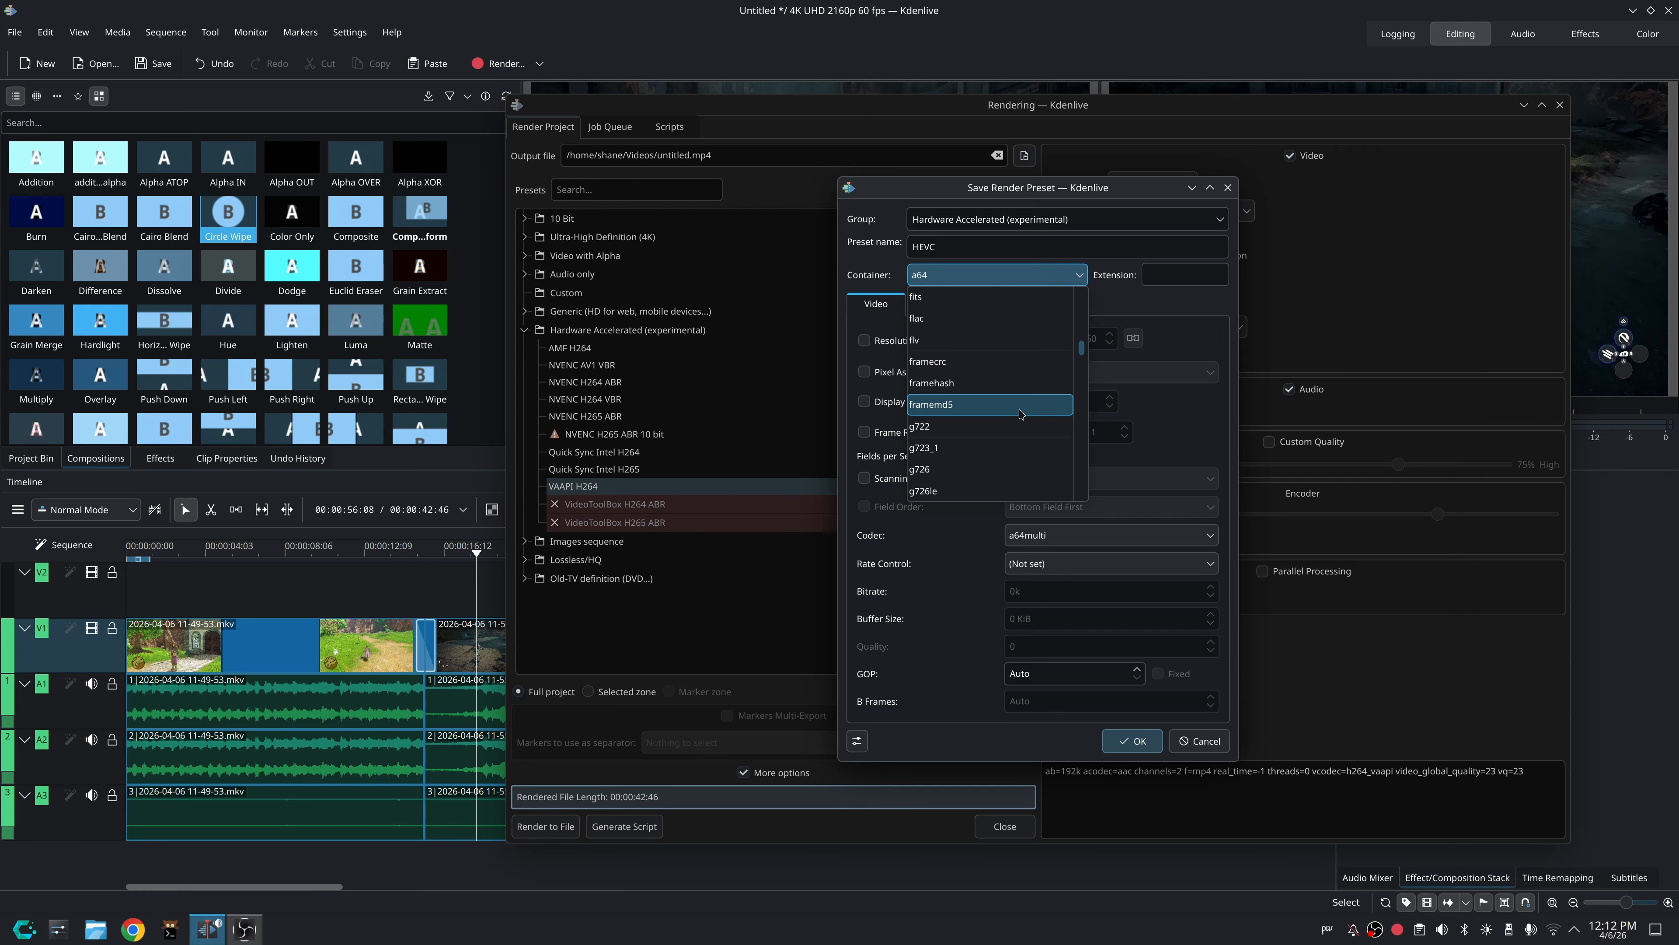
{"action": "scroll", "coordinate": [1021, 414], "scroll_direction": "down", "scroll_amount": 1}
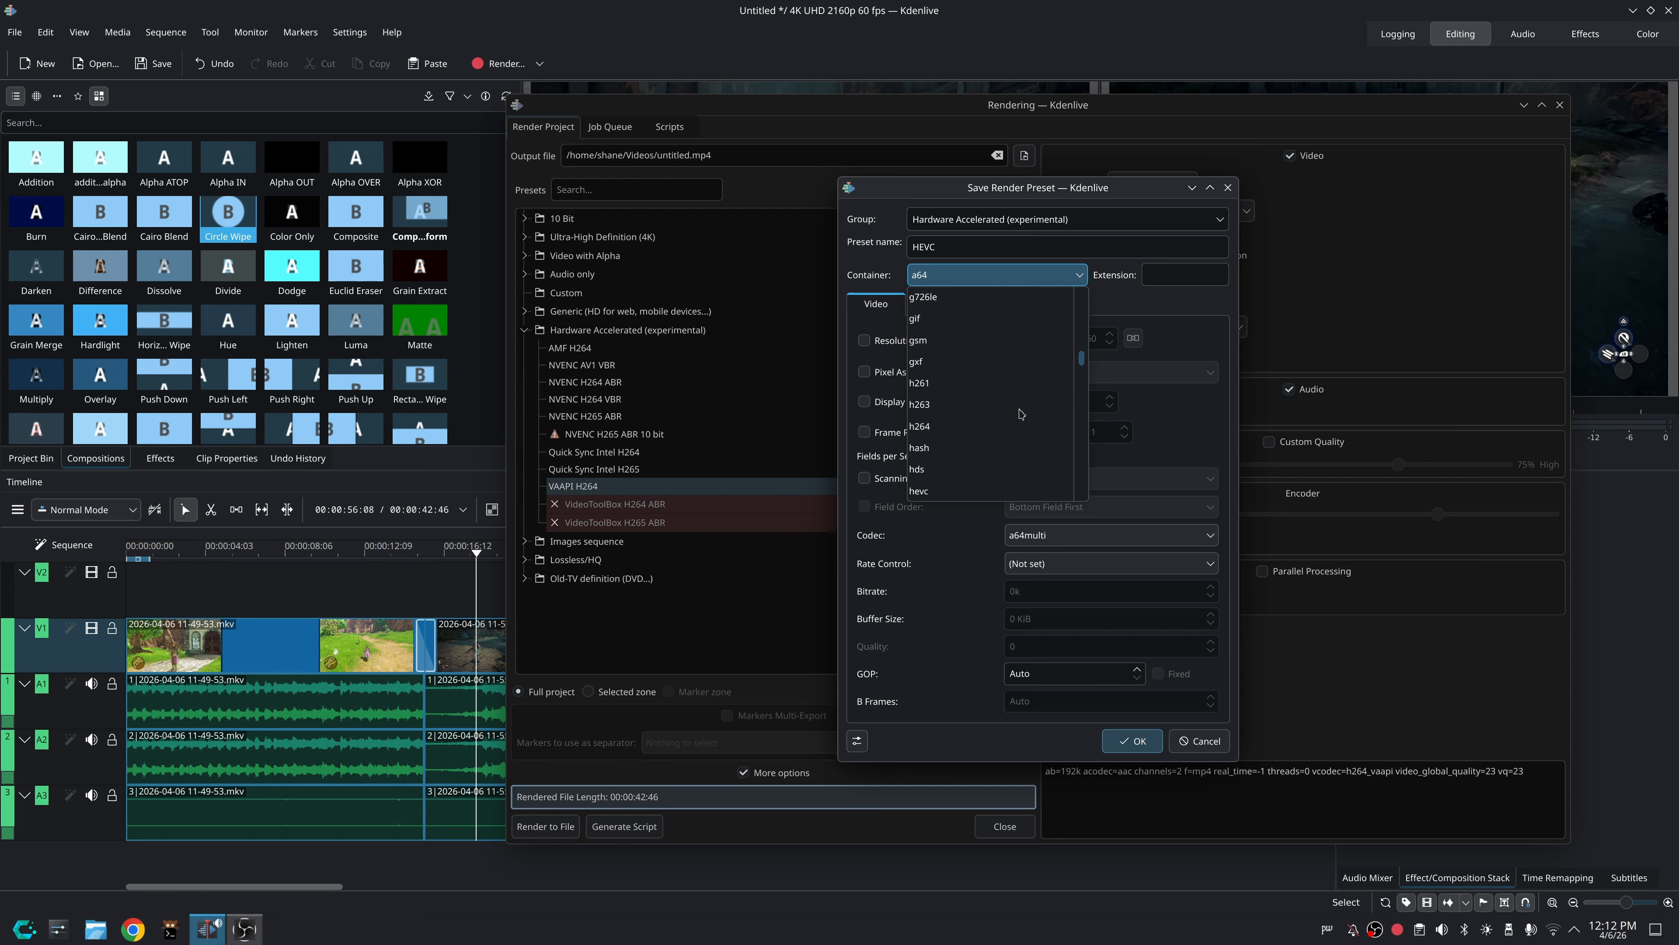
{"action": "scroll", "coordinate": [1021, 414], "scroll_direction": "down", "scroll_amount": 8}
{"action": "scroll", "coordinate": [1014, 430], "scroll_direction": "down", "scroll_amount": 1}
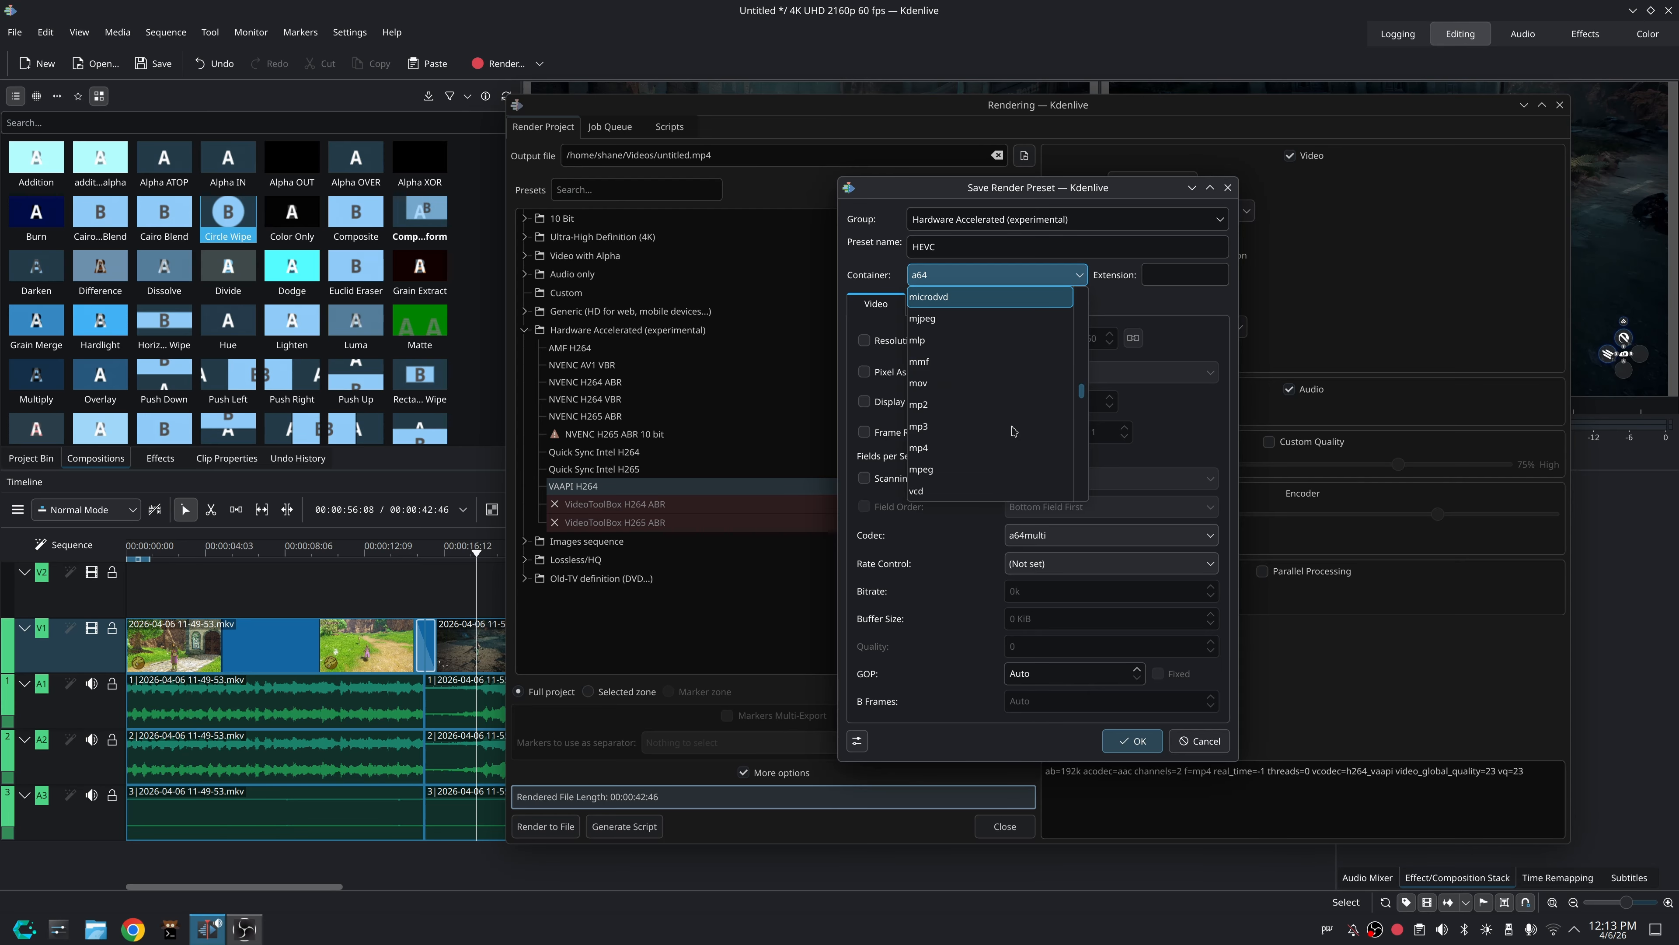
{"action": "left_click", "coordinate": [1018, 432]}
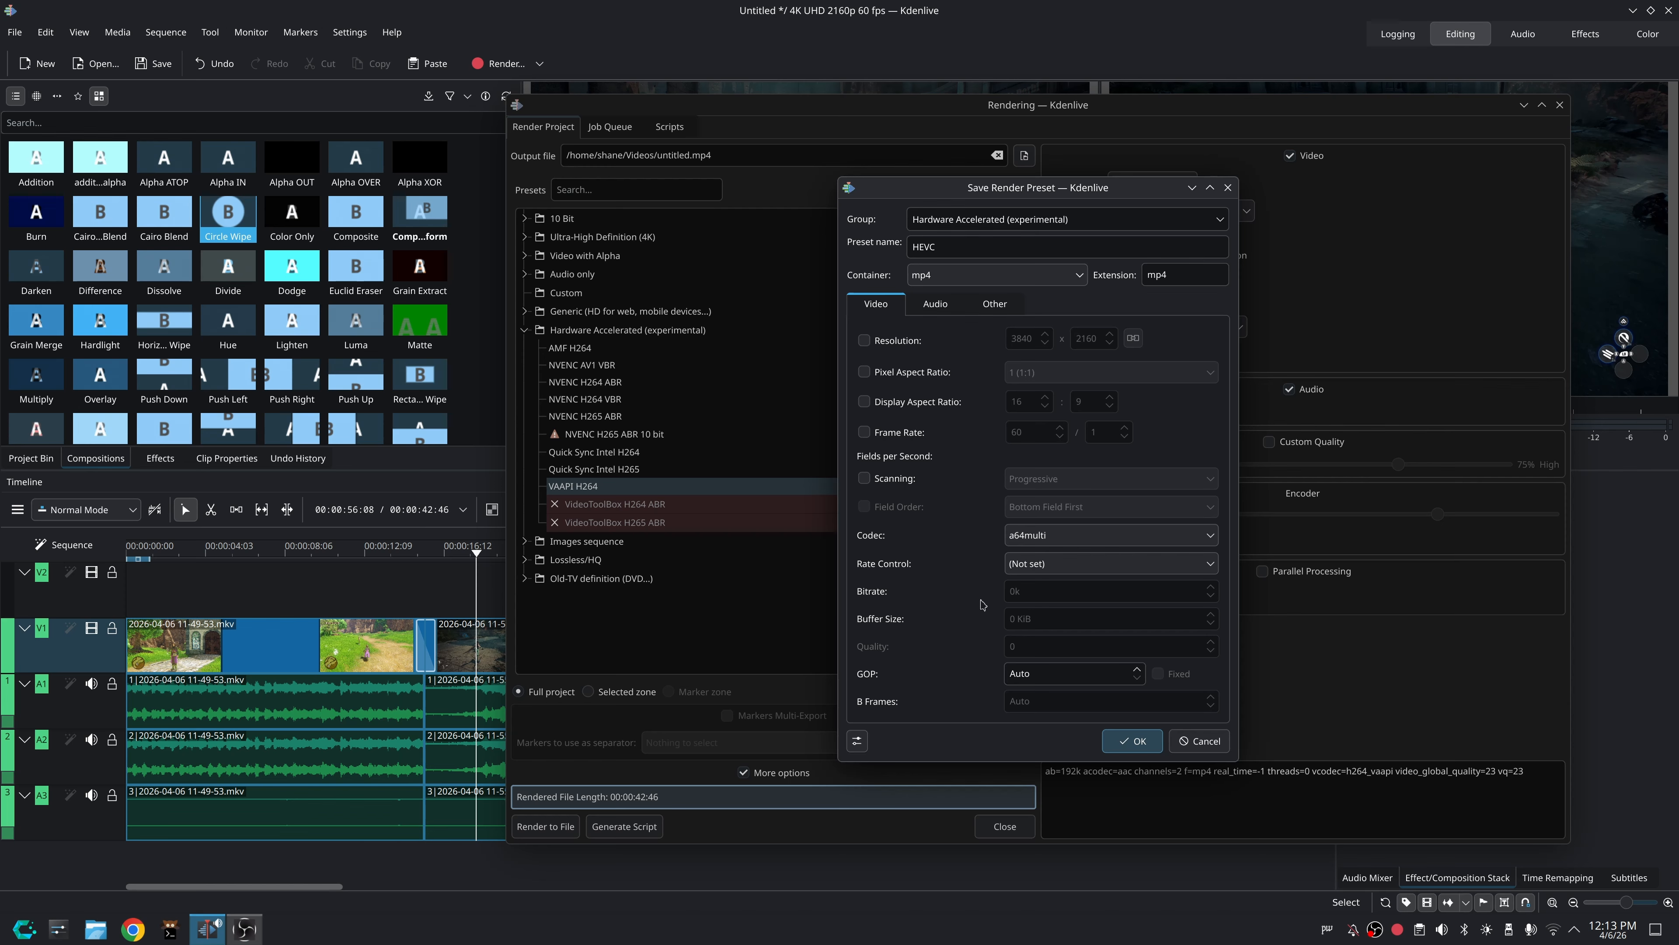
Set the HEVC preset's video codec to hevc_vaapi.
{"action": "left_click", "coordinate": [1176, 537]}
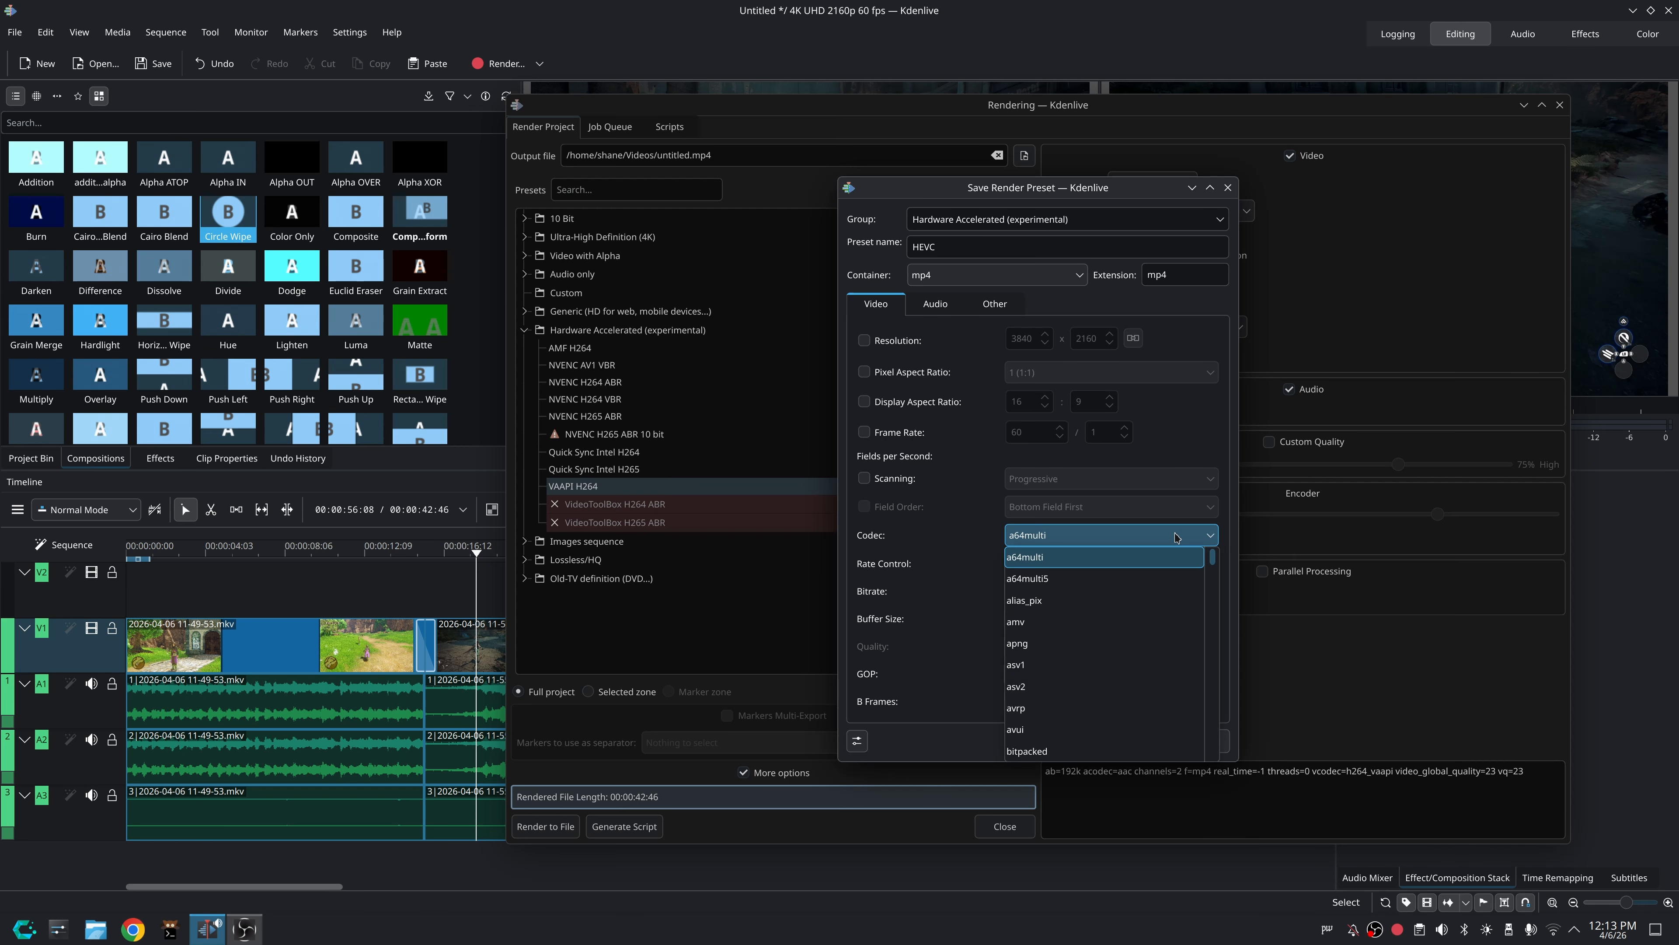
{"action": "scroll", "coordinate": [1141, 625], "scroll_direction": "down", "scroll_amount": 10}
{"action": "scroll", "coordinate": [1142, 625], "scroll_direction": "down", "scroll_amount": 7}
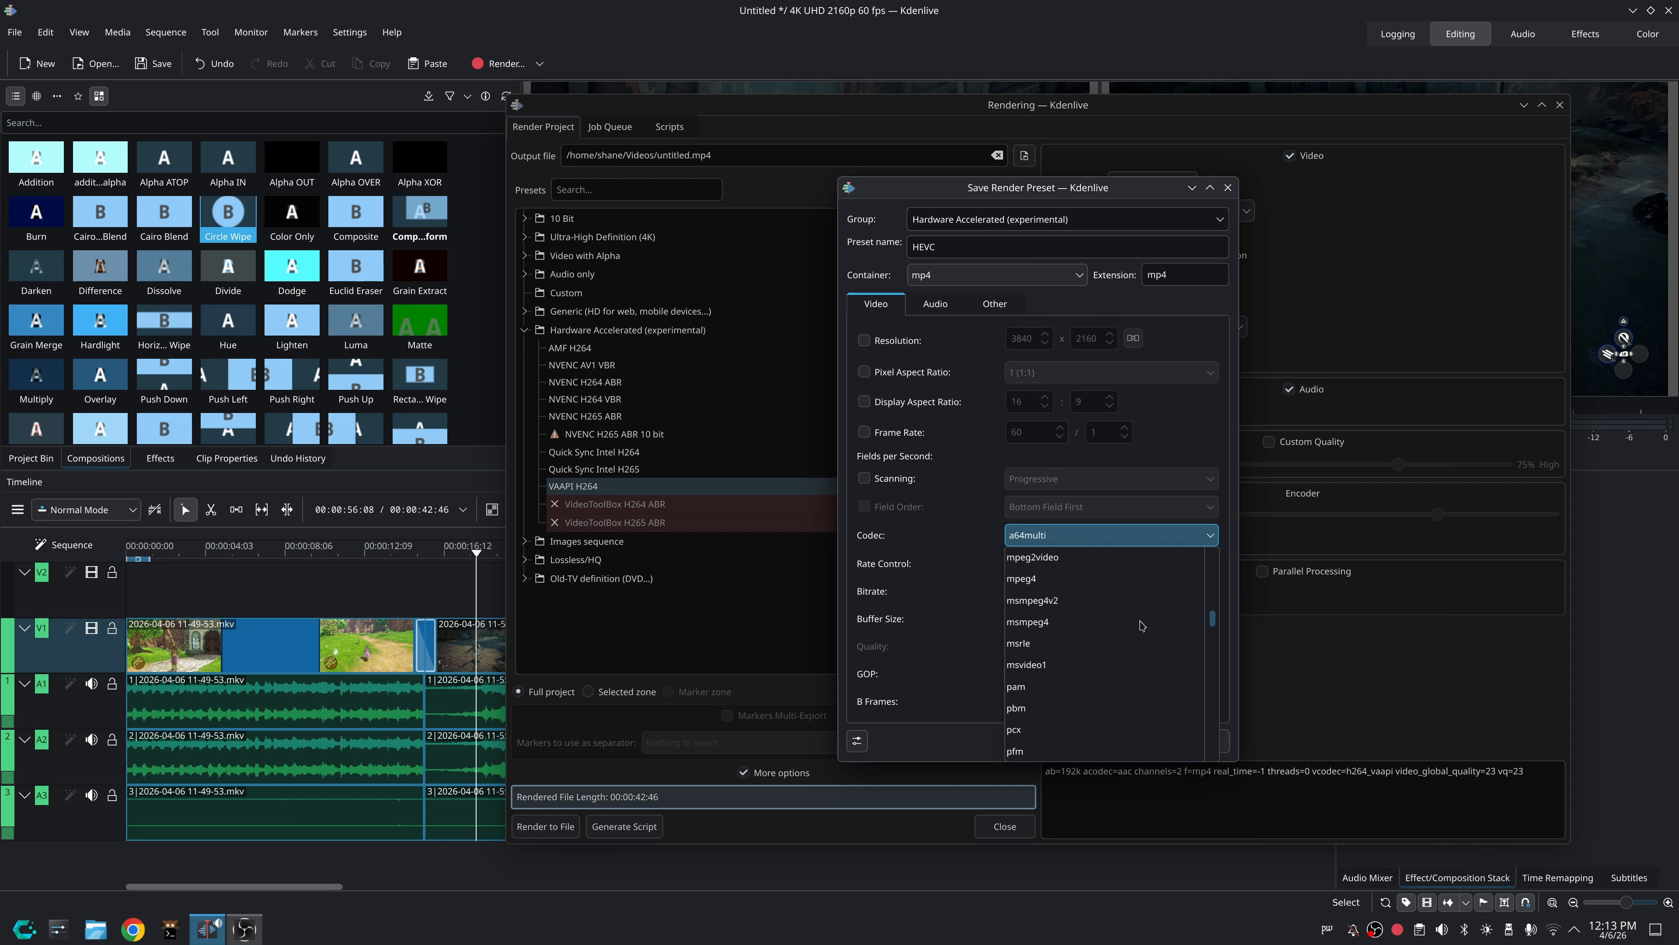
{"action": "scroll", "coordinate": [1142, 625], "scroll_direction": "down", "scroll_amount": 5}
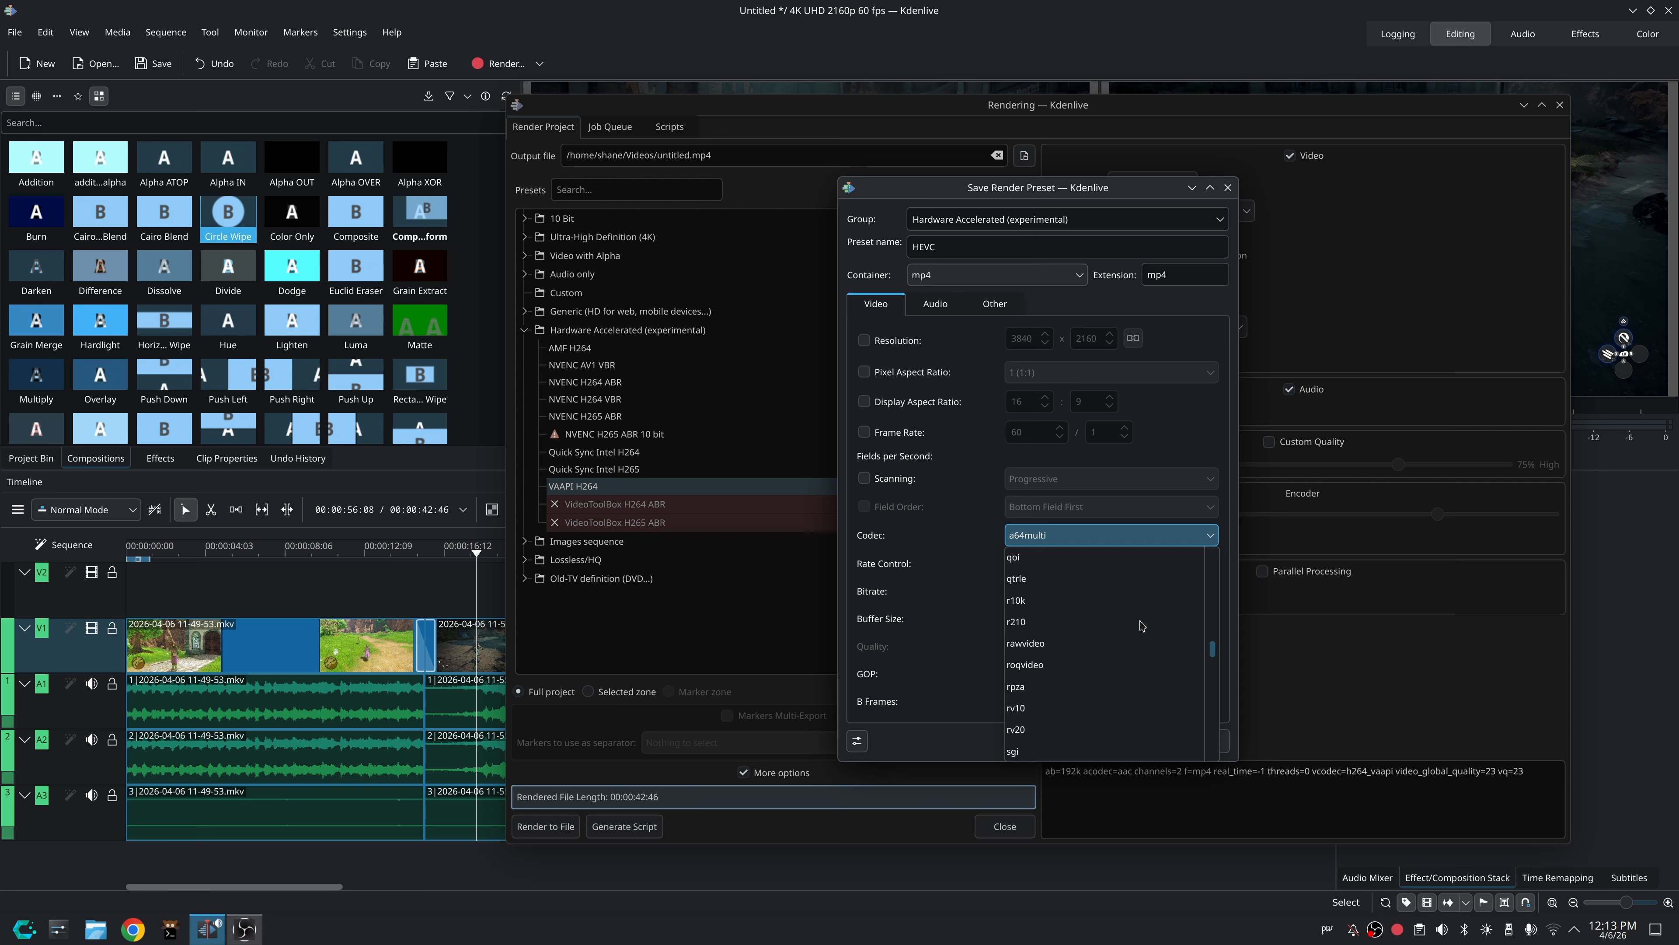
{"action": "scroll", "coordinate": [1071, 715], "scroll_direction": "down", "scroll_amount": 2}
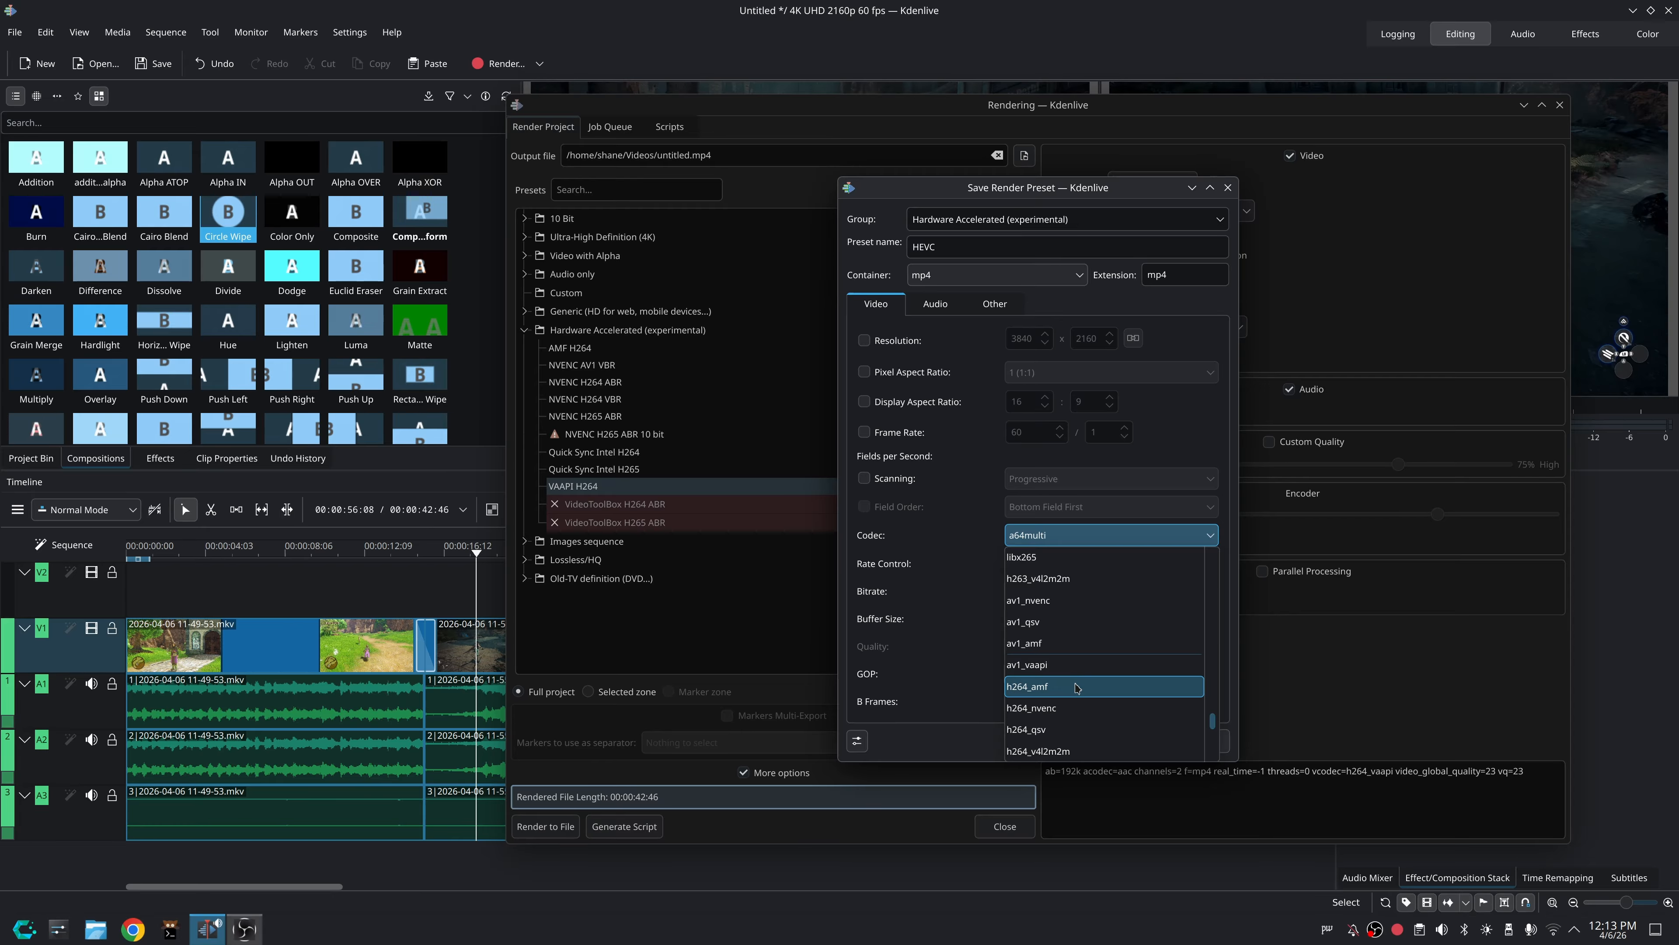
{"action": "scroll", "coordinate": [1075, 711], "scroll_direction": "down", "scroll_amount": 1}
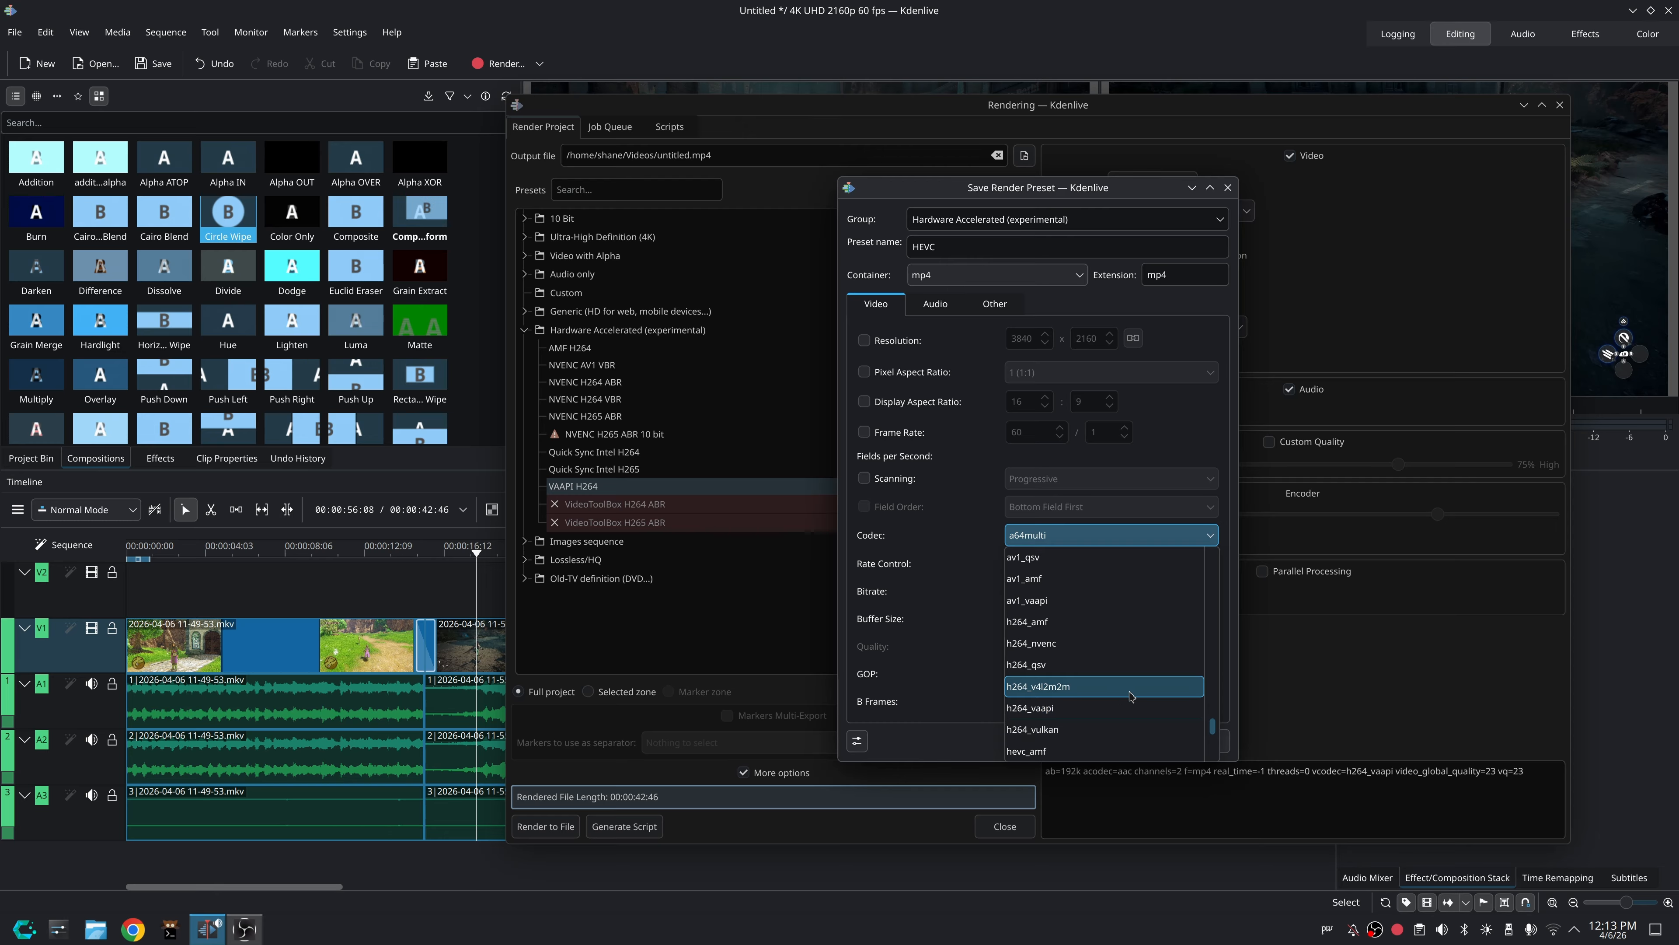
{"action": "scroll", "coordinate": [1071, 662], "scroll_direction": "down", "scroll_amount": 2}
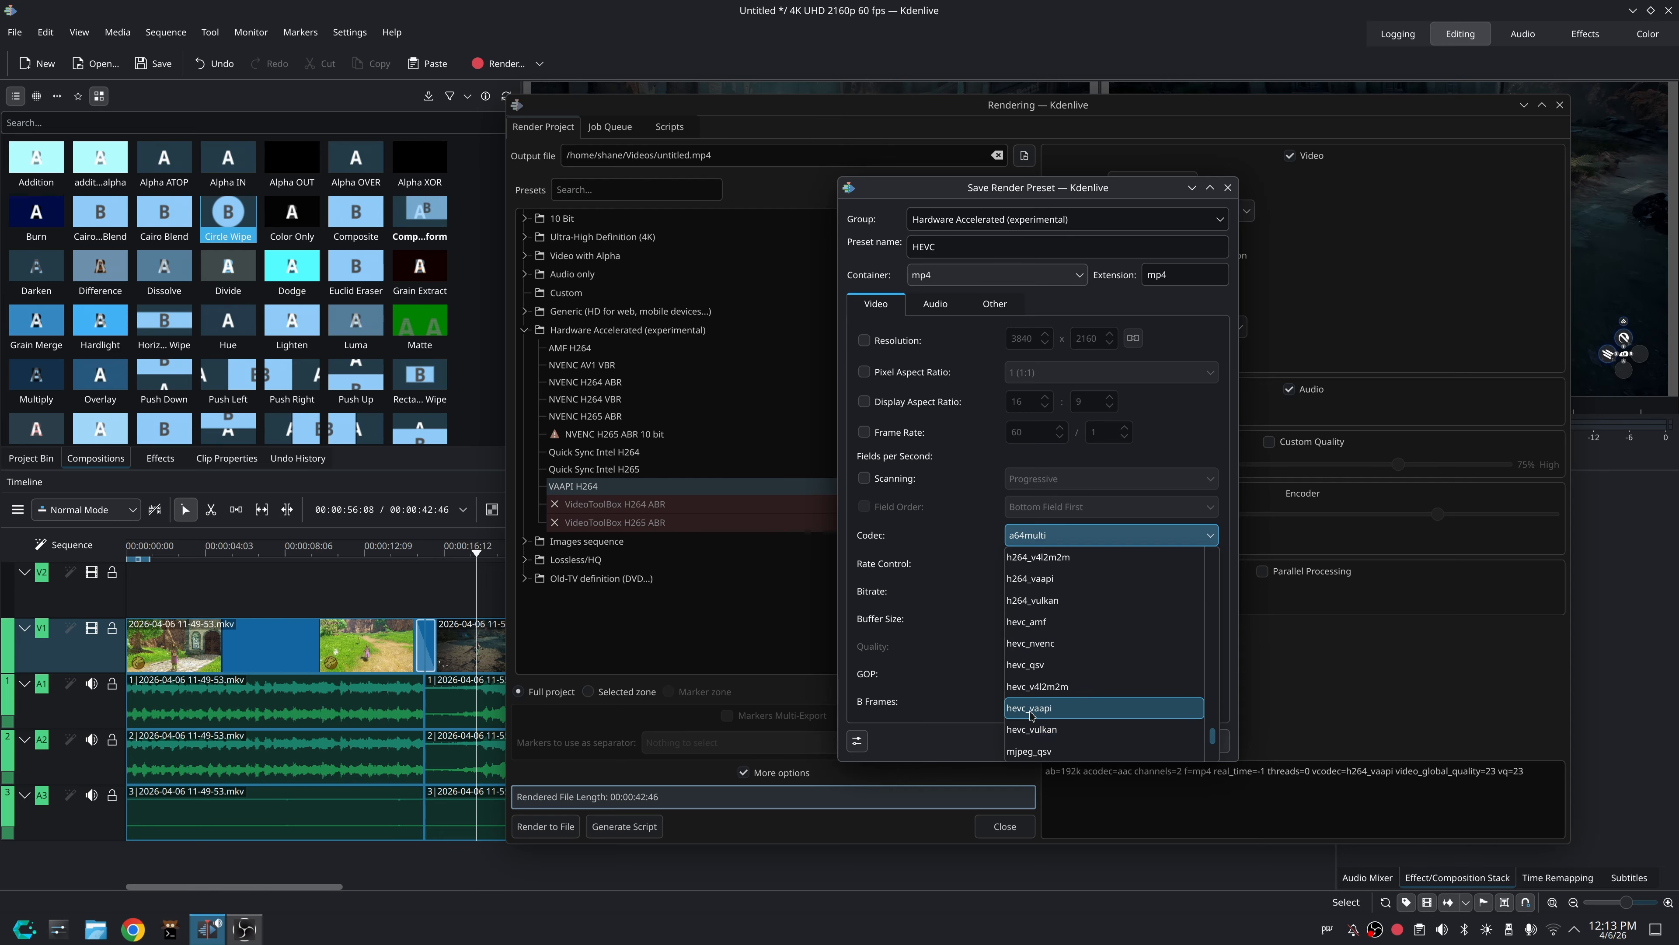
{"action": "left_click", "coordinate": [1054, 711]}
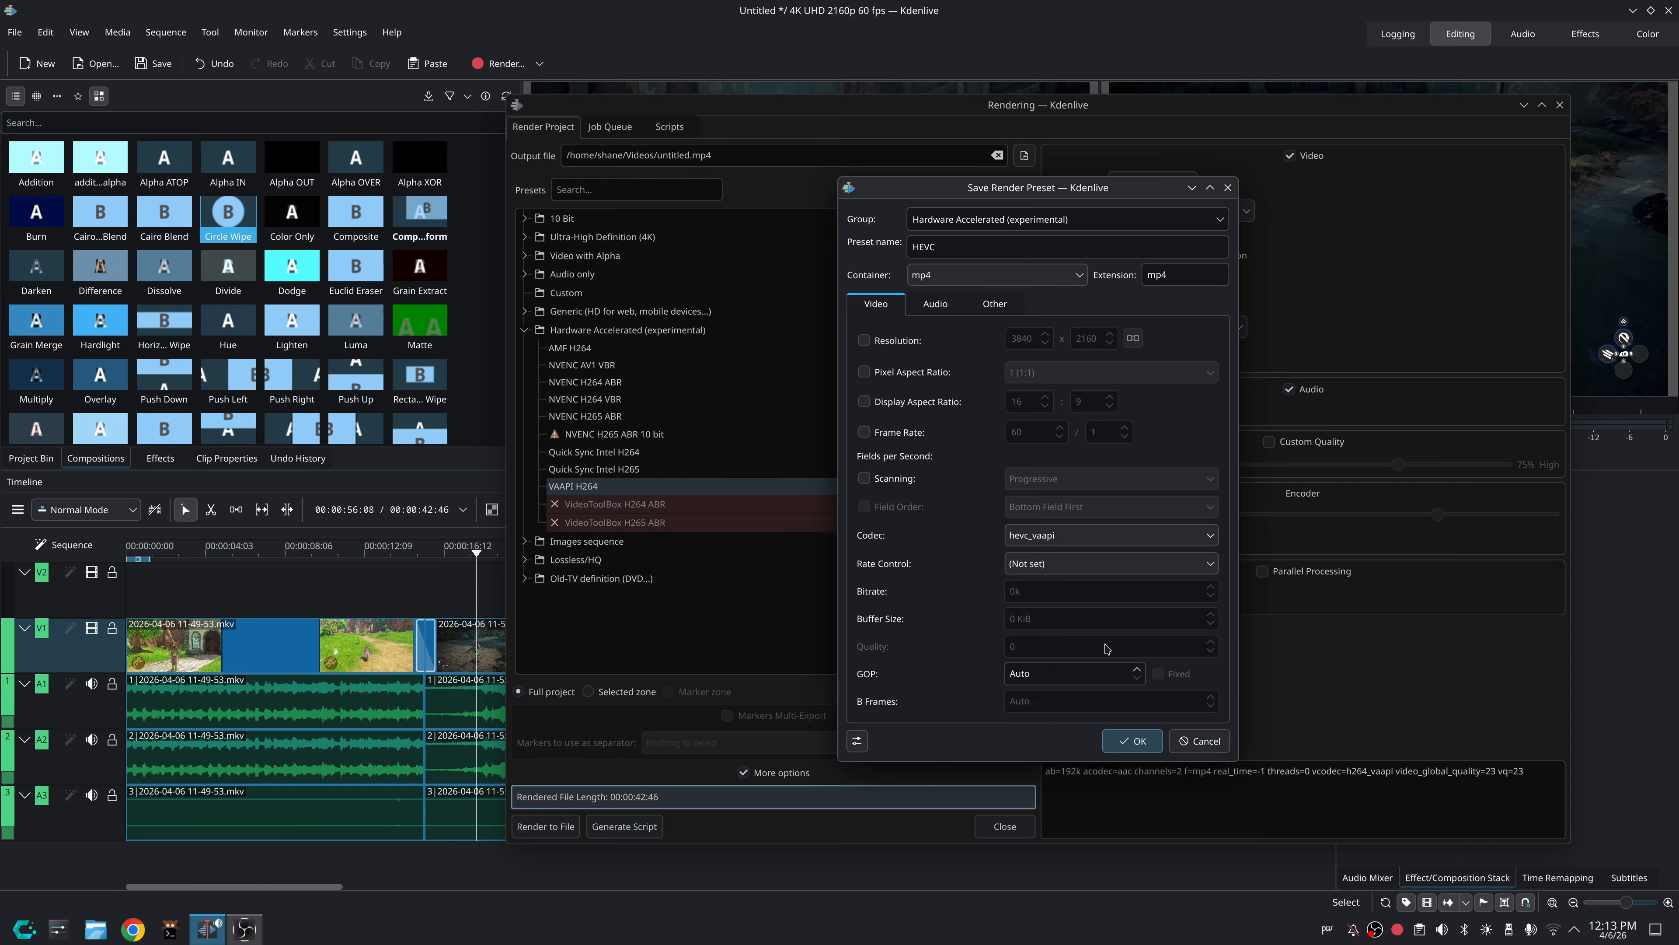
Set the video rate control to CBR – Constant Bitrate with a bitrate of 70000k.
{"action": "left_click", "coordinate": [1201, 564]}
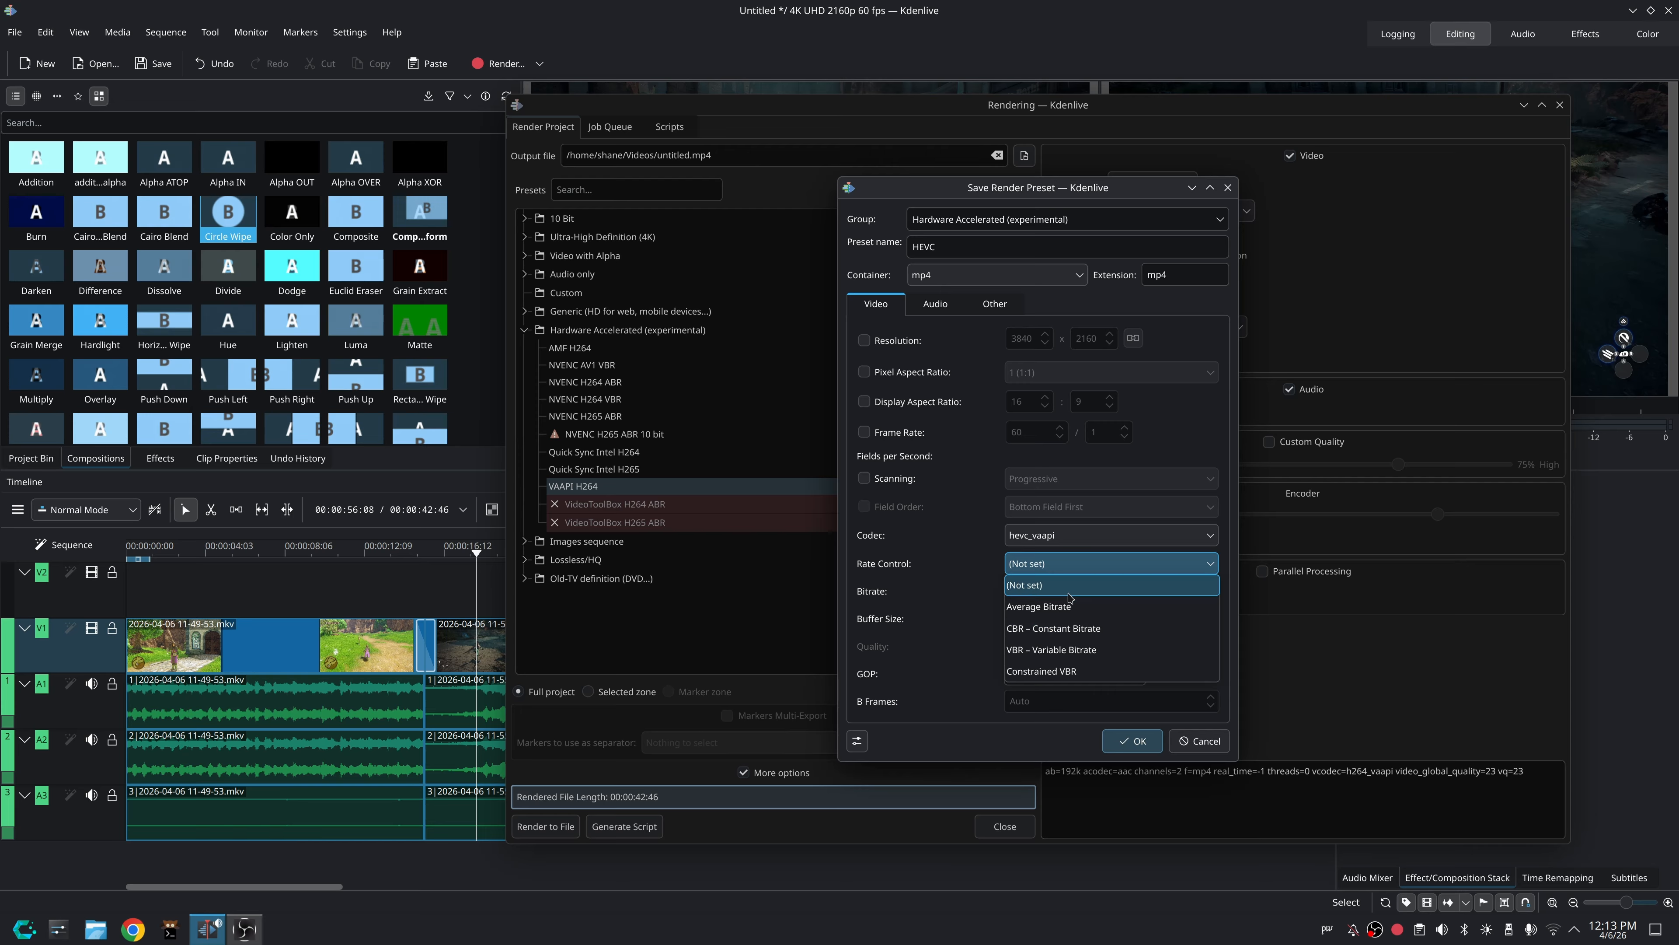
{"action": "left_click", "coordinate": [1053, 628]}
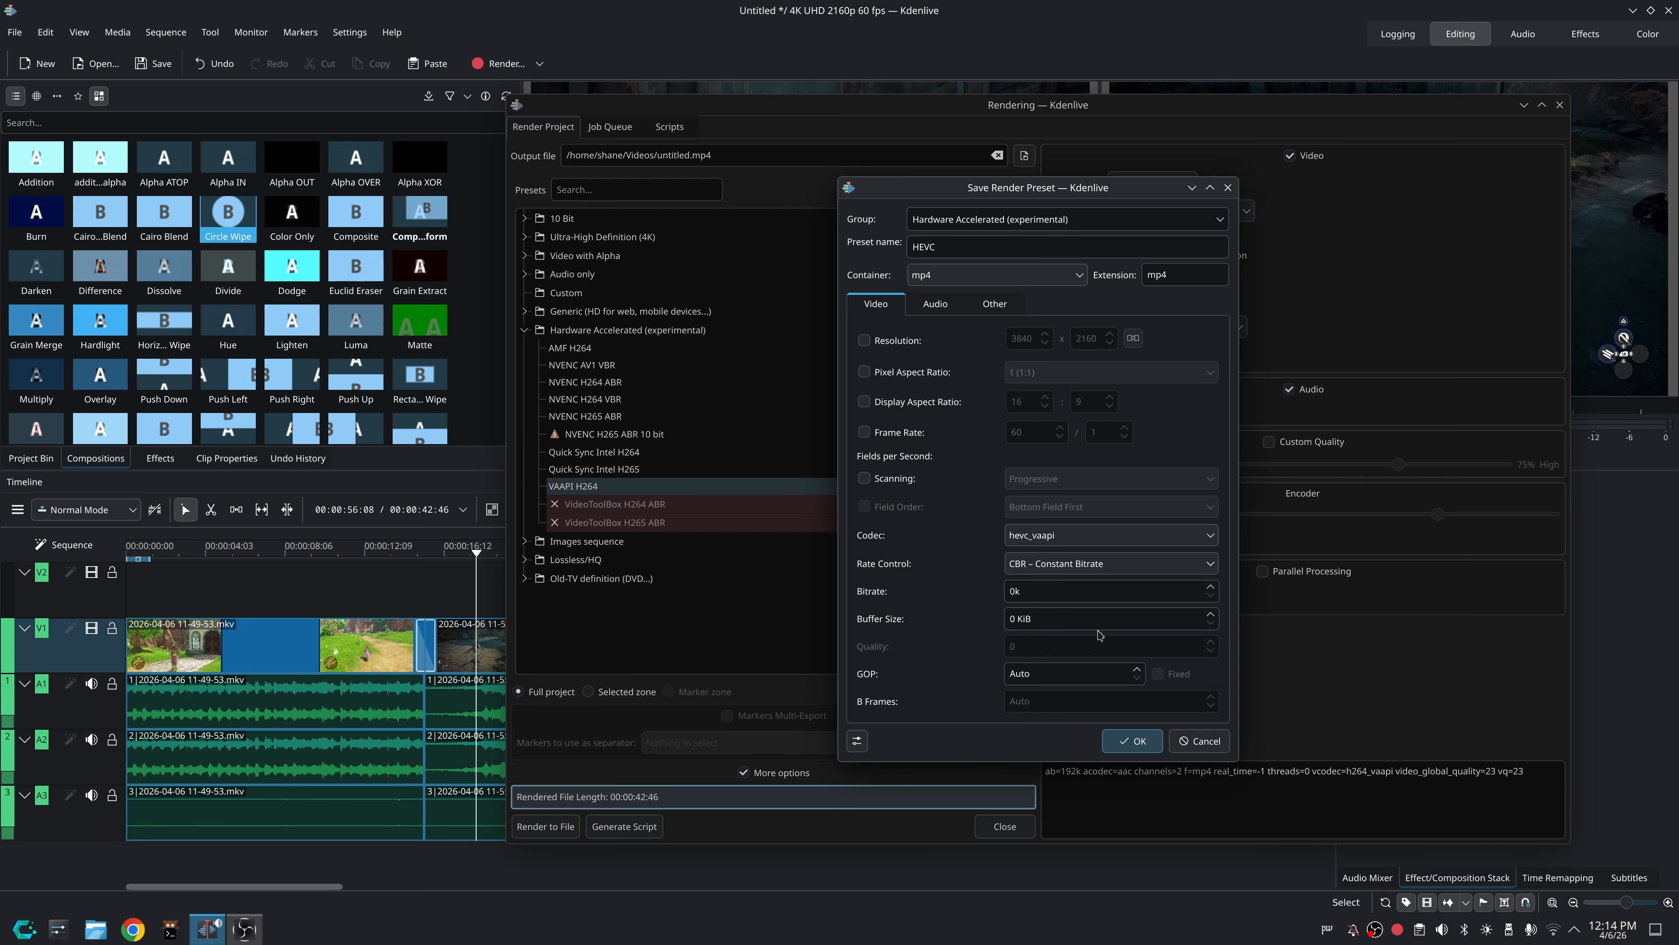
{"action": "left_click", "coordinate": [1039, 590]}
{"action": "double_click", "coordinate": [1038, 591]}
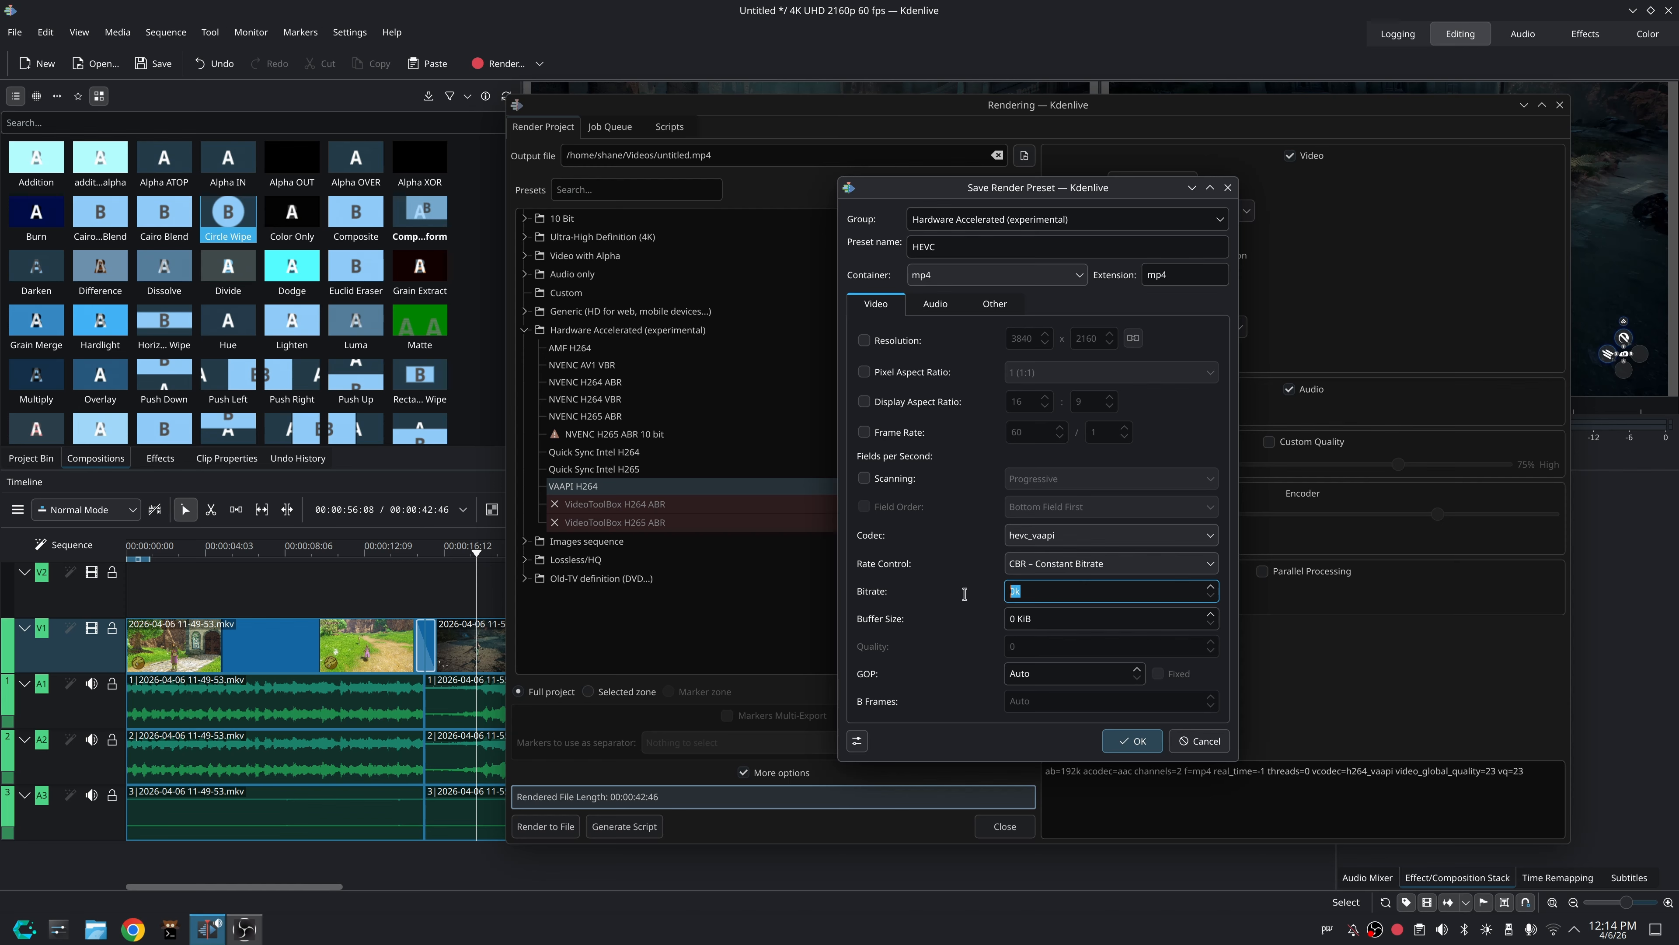
{"action": "type", "text": "70000"}
Set the HEVC preset's audio codec to aac.
{"action": "left_click", "coordinate": [935, 303]}
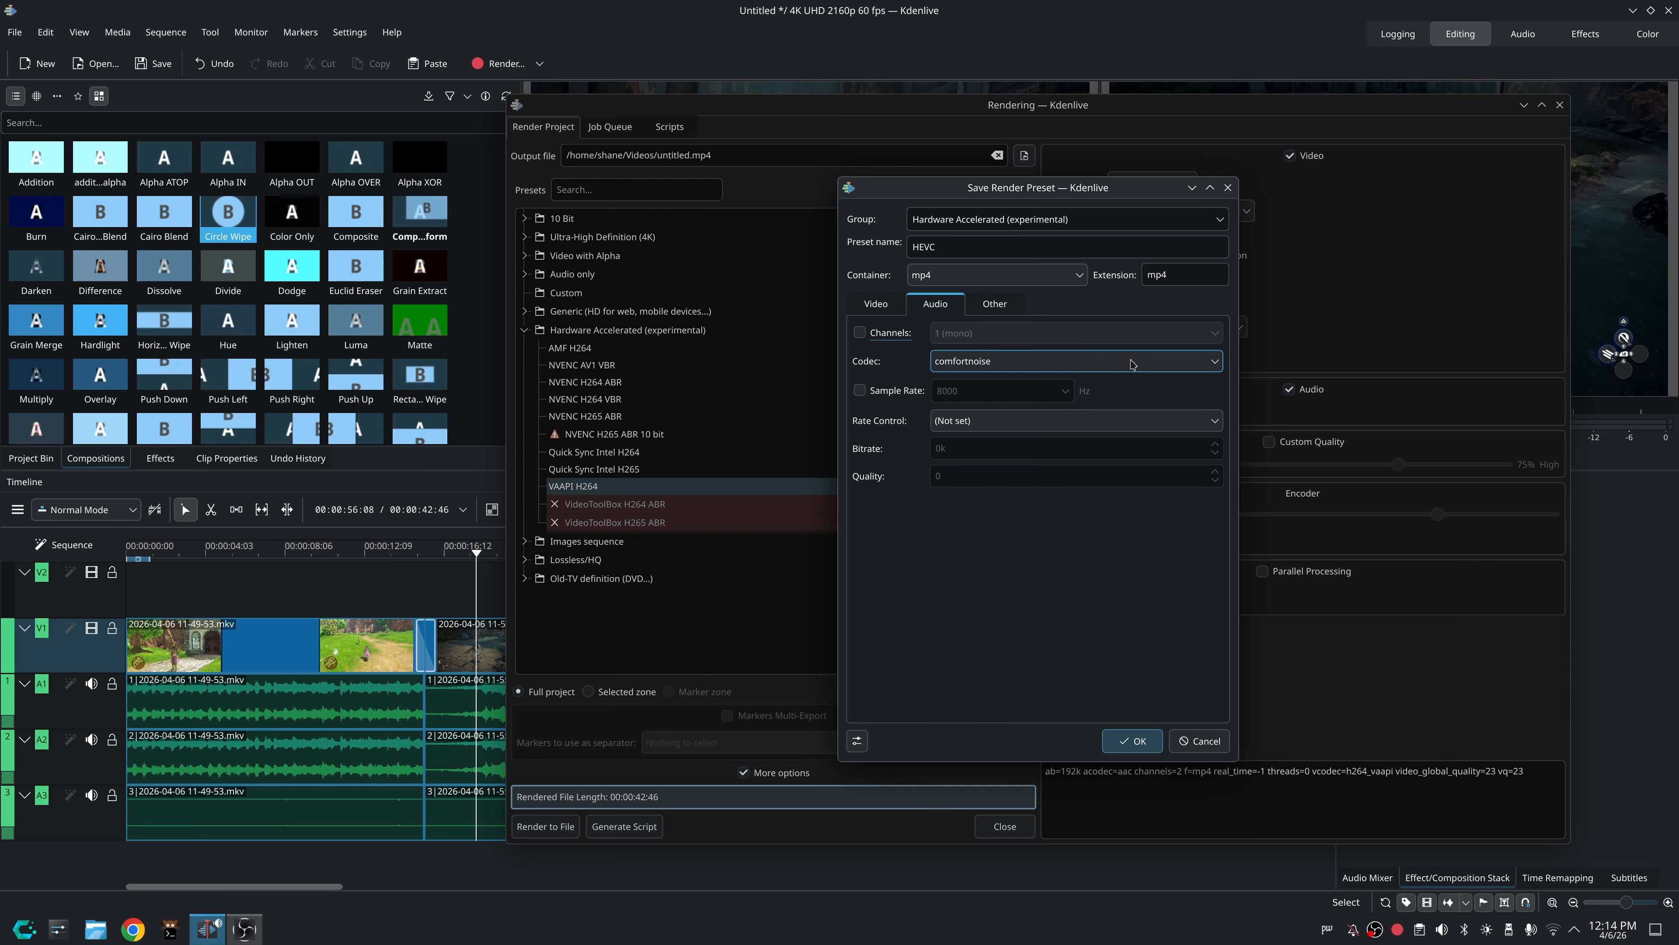
{"action": "left_click", "coordinate": [1209, 366]}
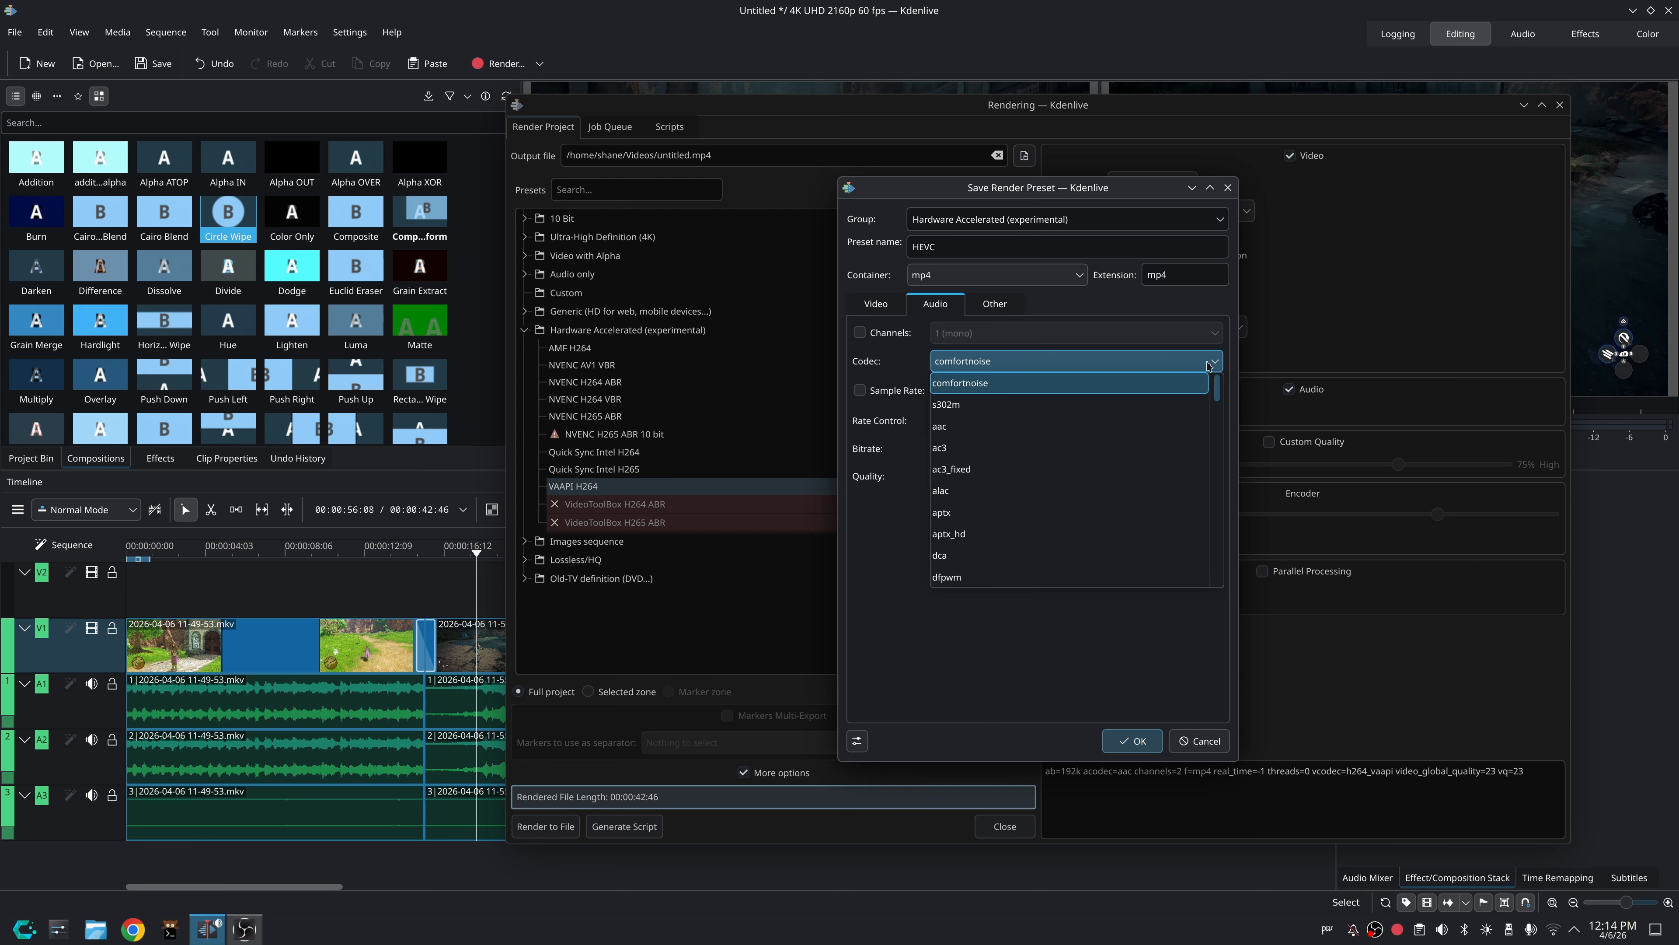
{"action": "left_click", "coordinate": [983, 424]}
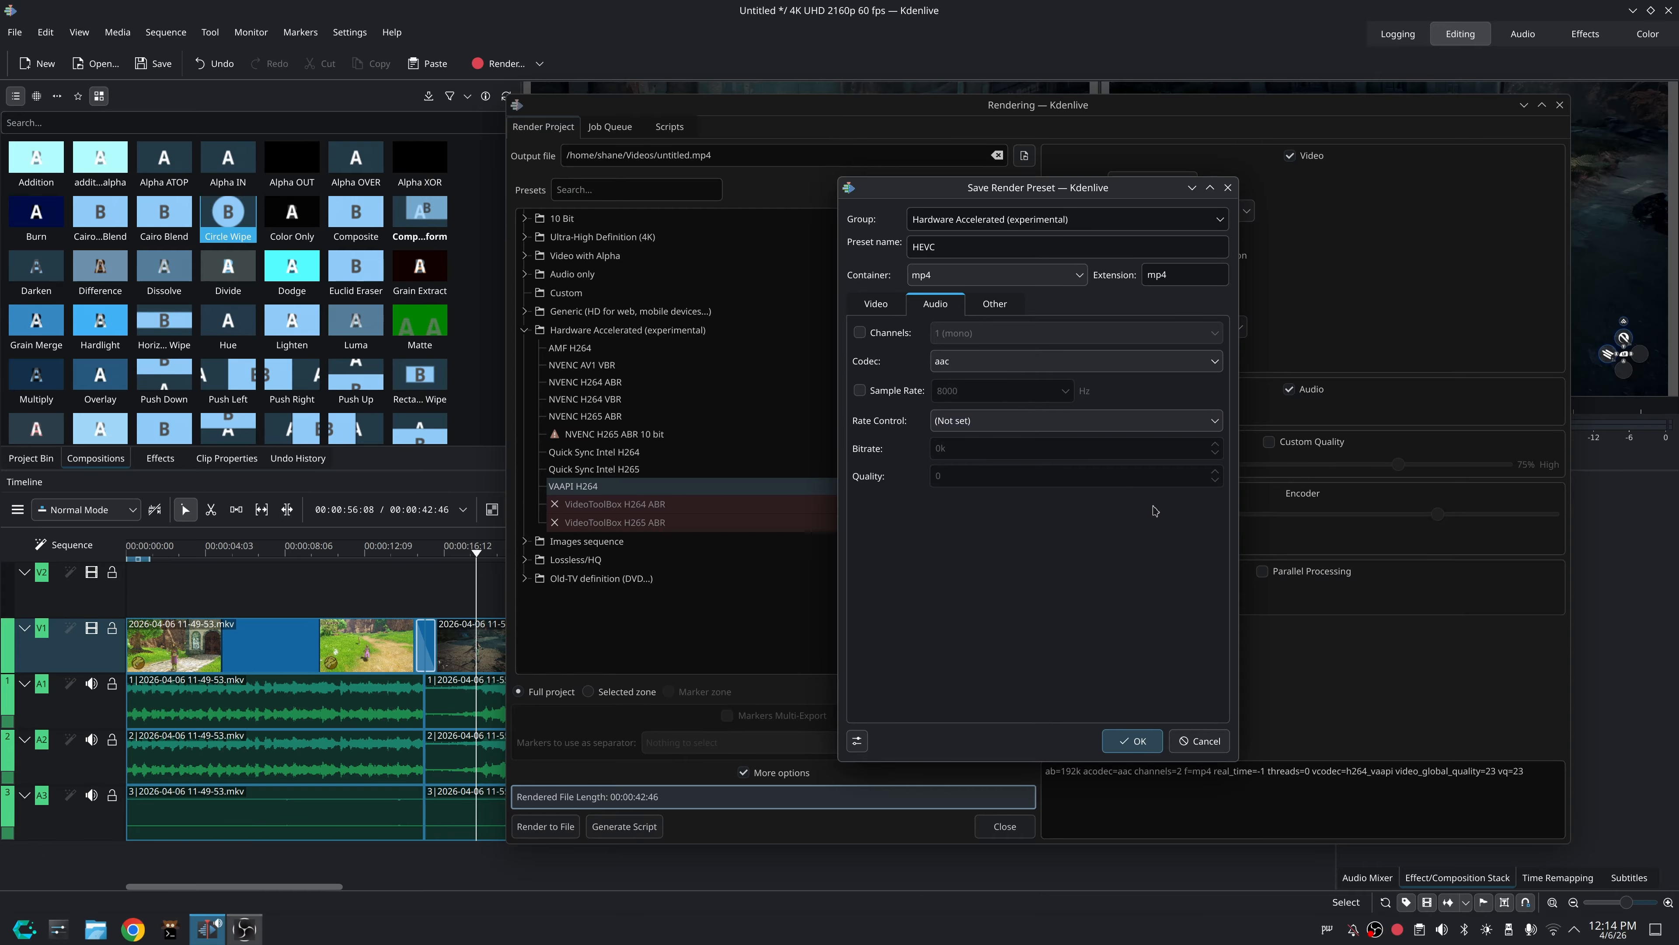
Look through the available audio codecs for the HEVC preset, keeping aac selected.
{"action": "left_click", "coordinate": [1209, 366]}
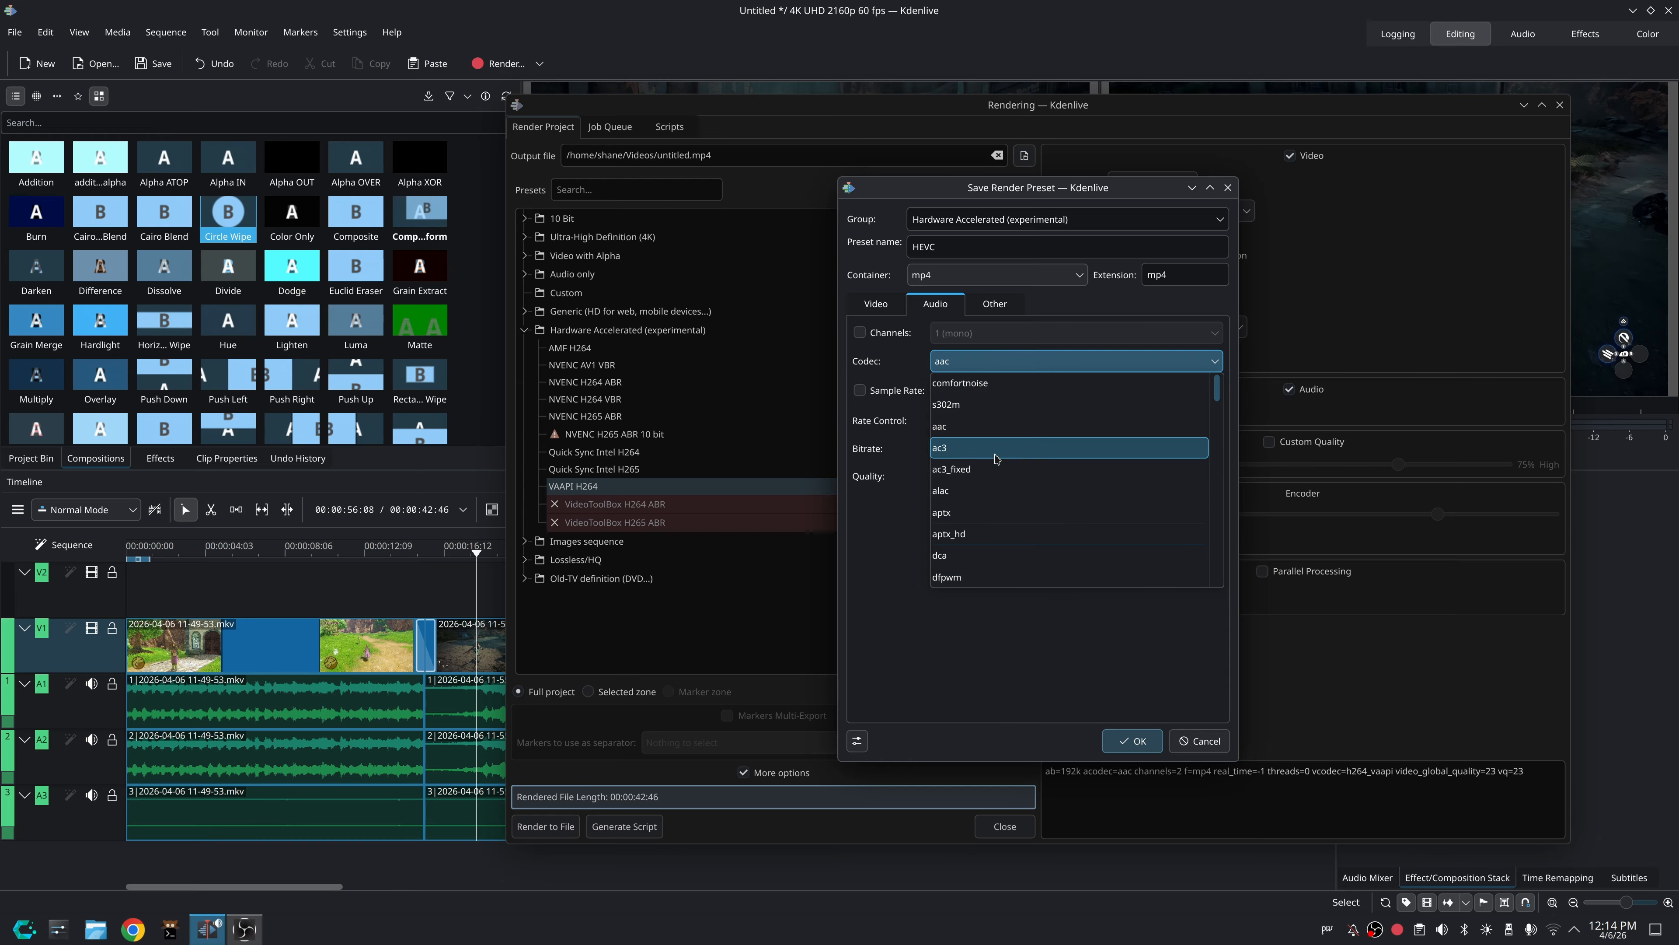
{"action": "left_click", "coordinate": [971, 434]}
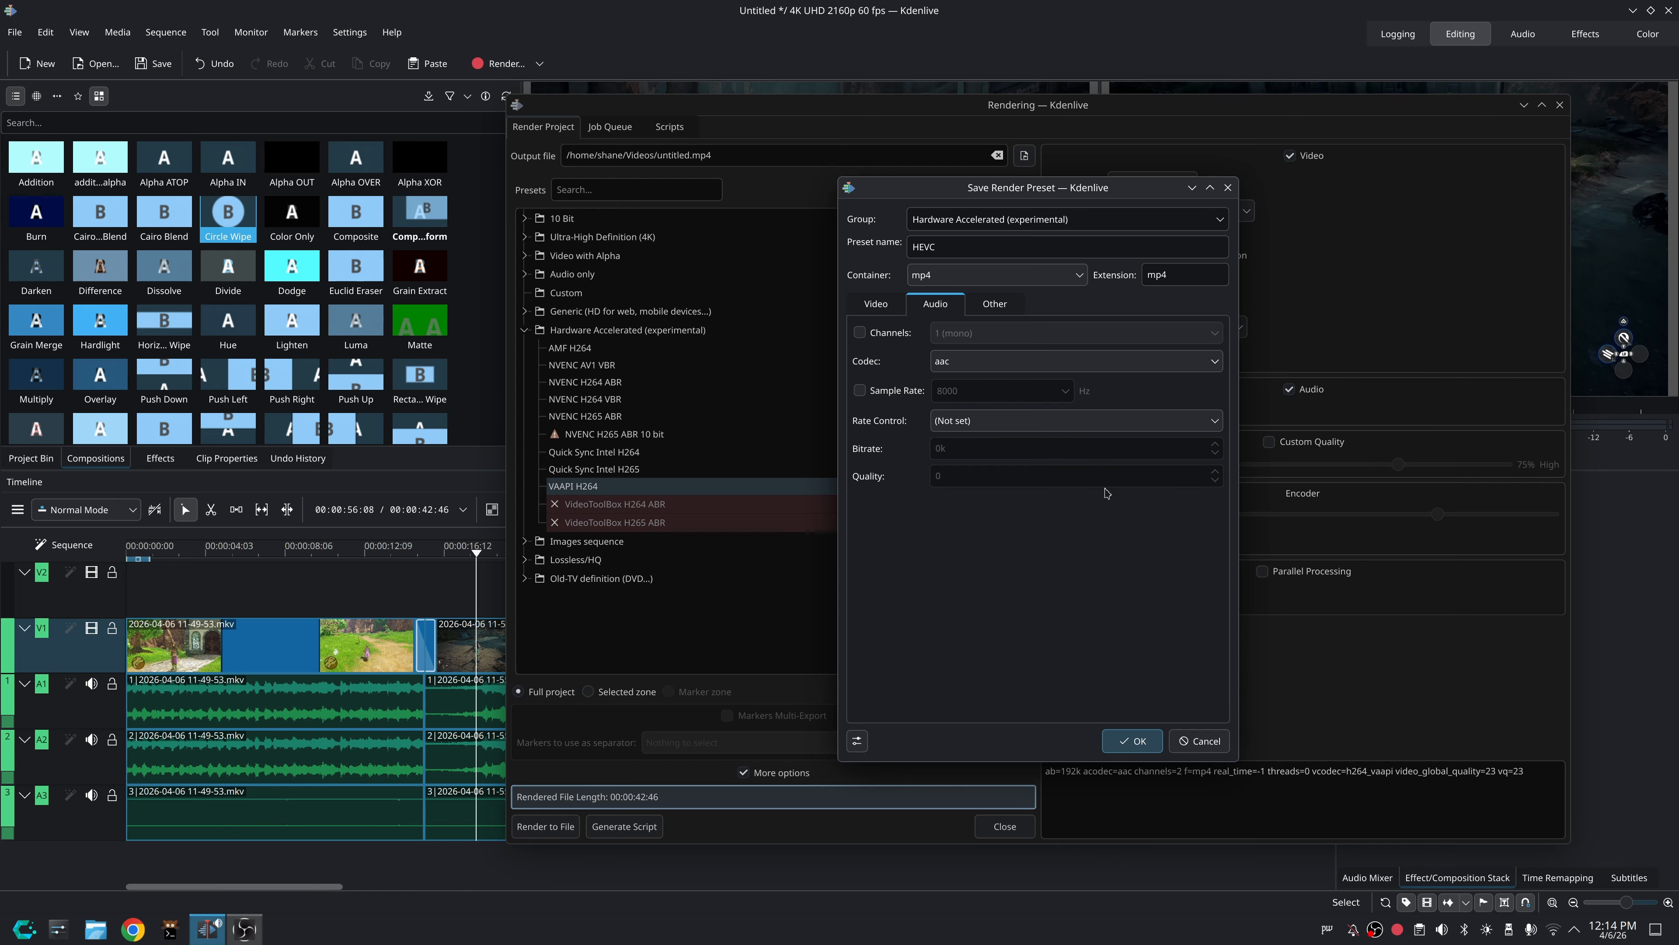
{"action": "left_click", "coordinate": [1084, 360]}
{"action": "scroll", "coordinate": [1090, 503], "scroll_direction": "down", "scroll_amount": 5}
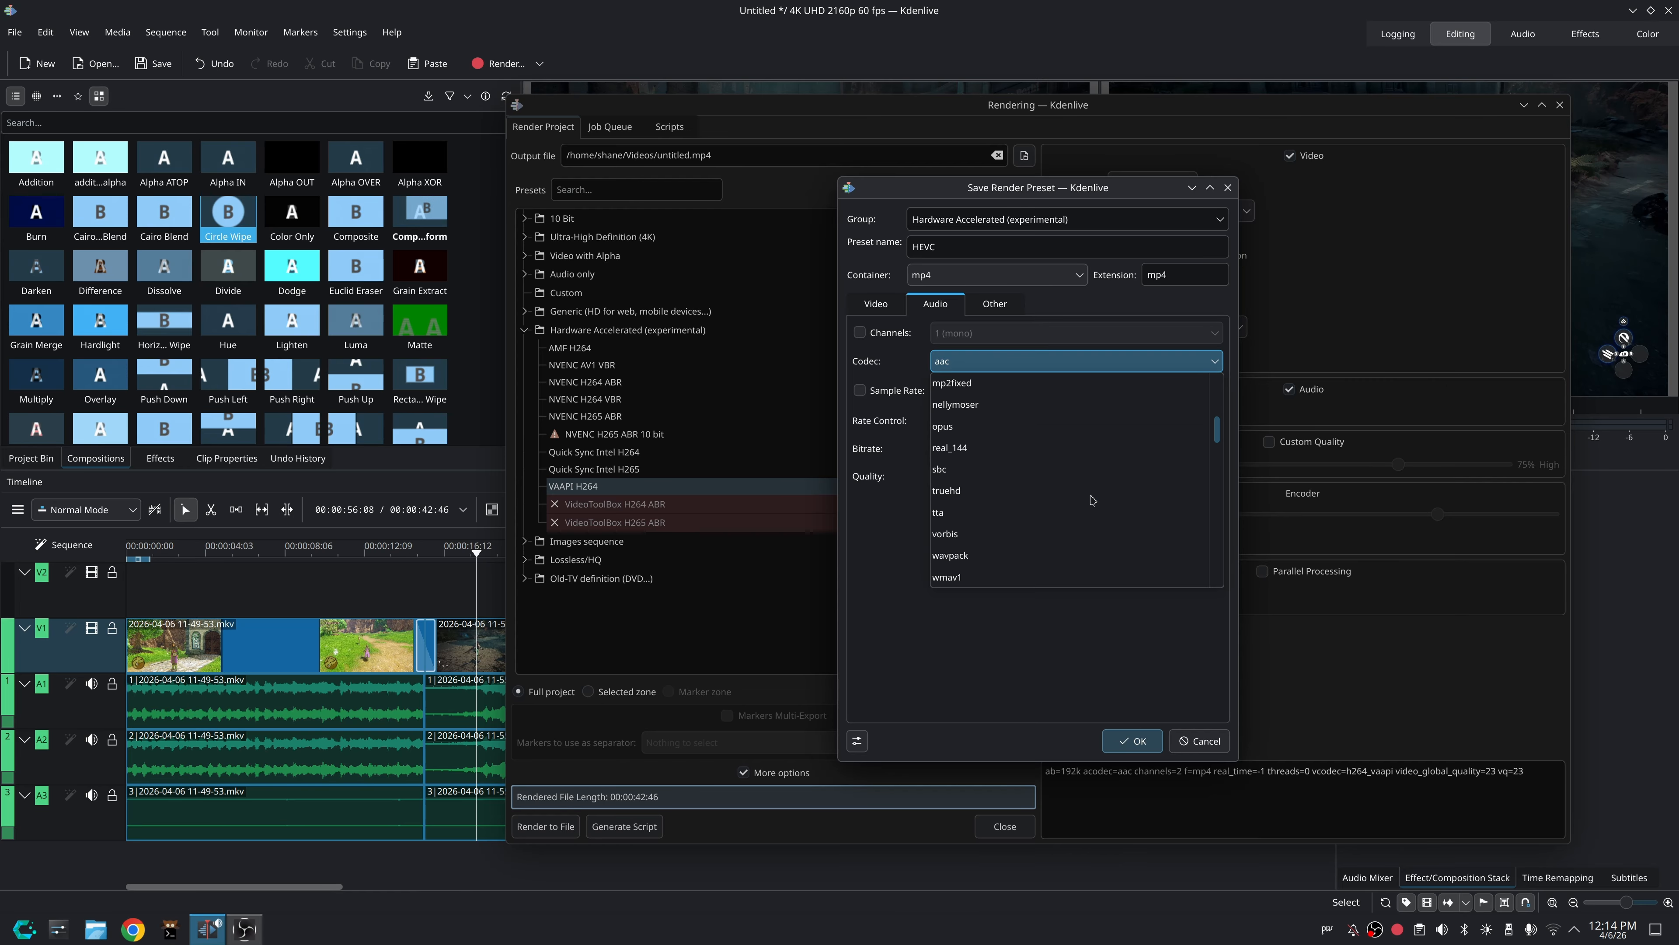
{"action": "scroll", "coordinate": [1090, 500], "scroll_direction": "up", "scroll_amount": 1}
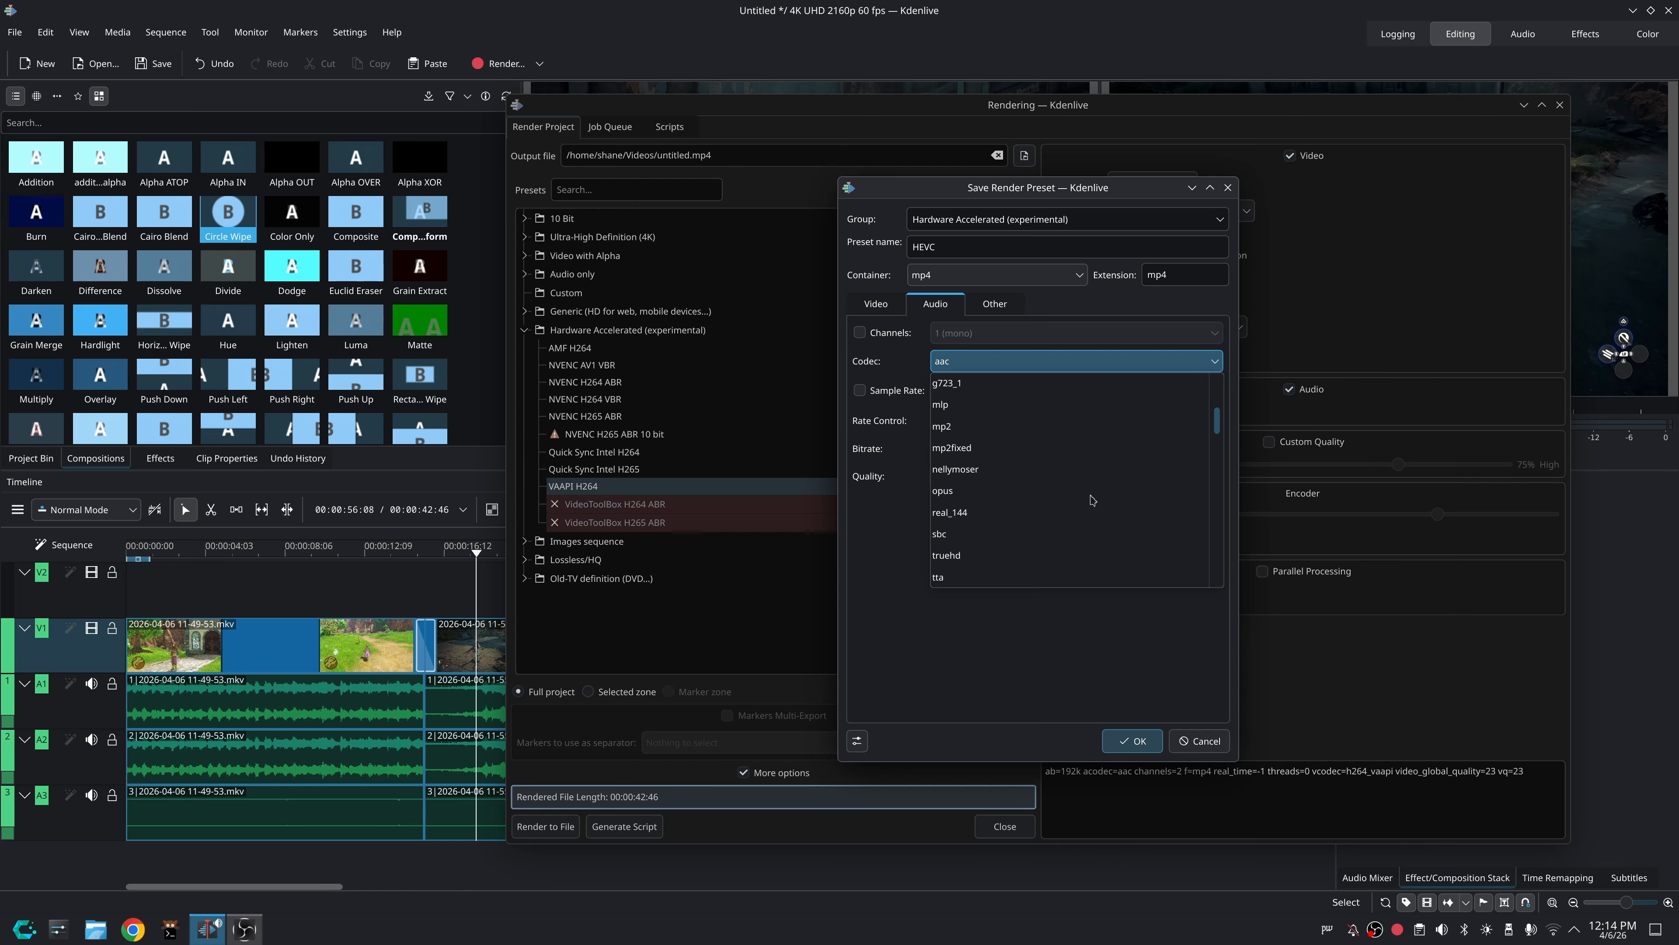
{"action": "scroll", "coordinate": [1091, 501], "scroll_direction": "up", "scroll_amount": 1}
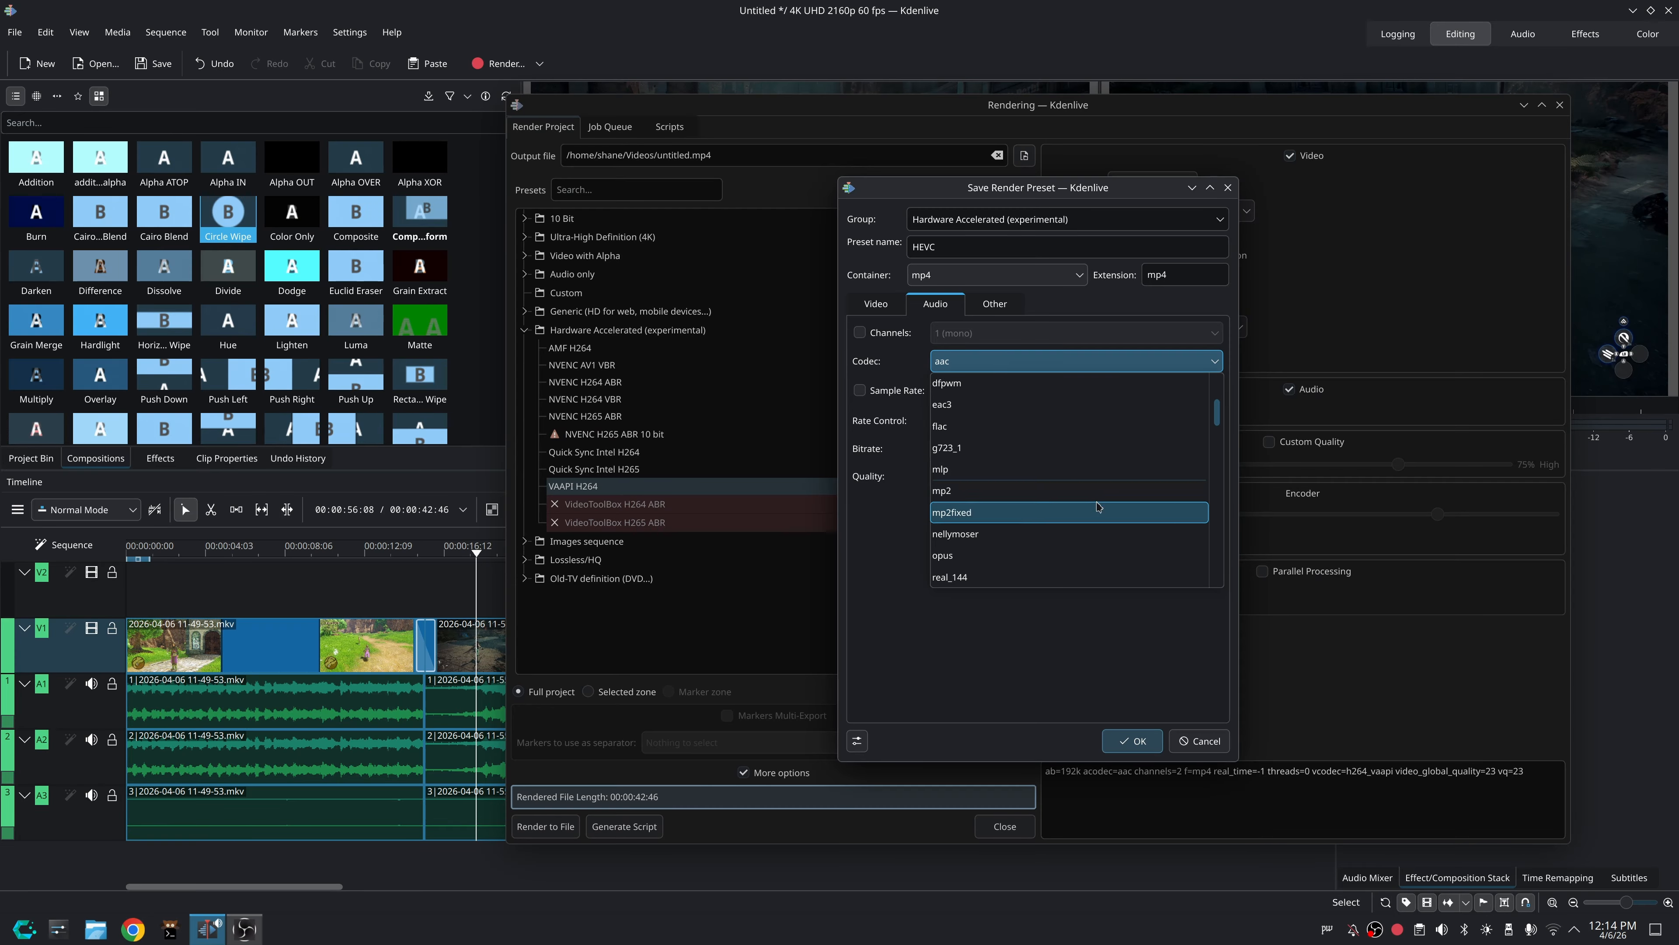
{"action": "scroll", "coordinate": [1072, 530], "scroll_direction": "up", "scroll_amount": 2}
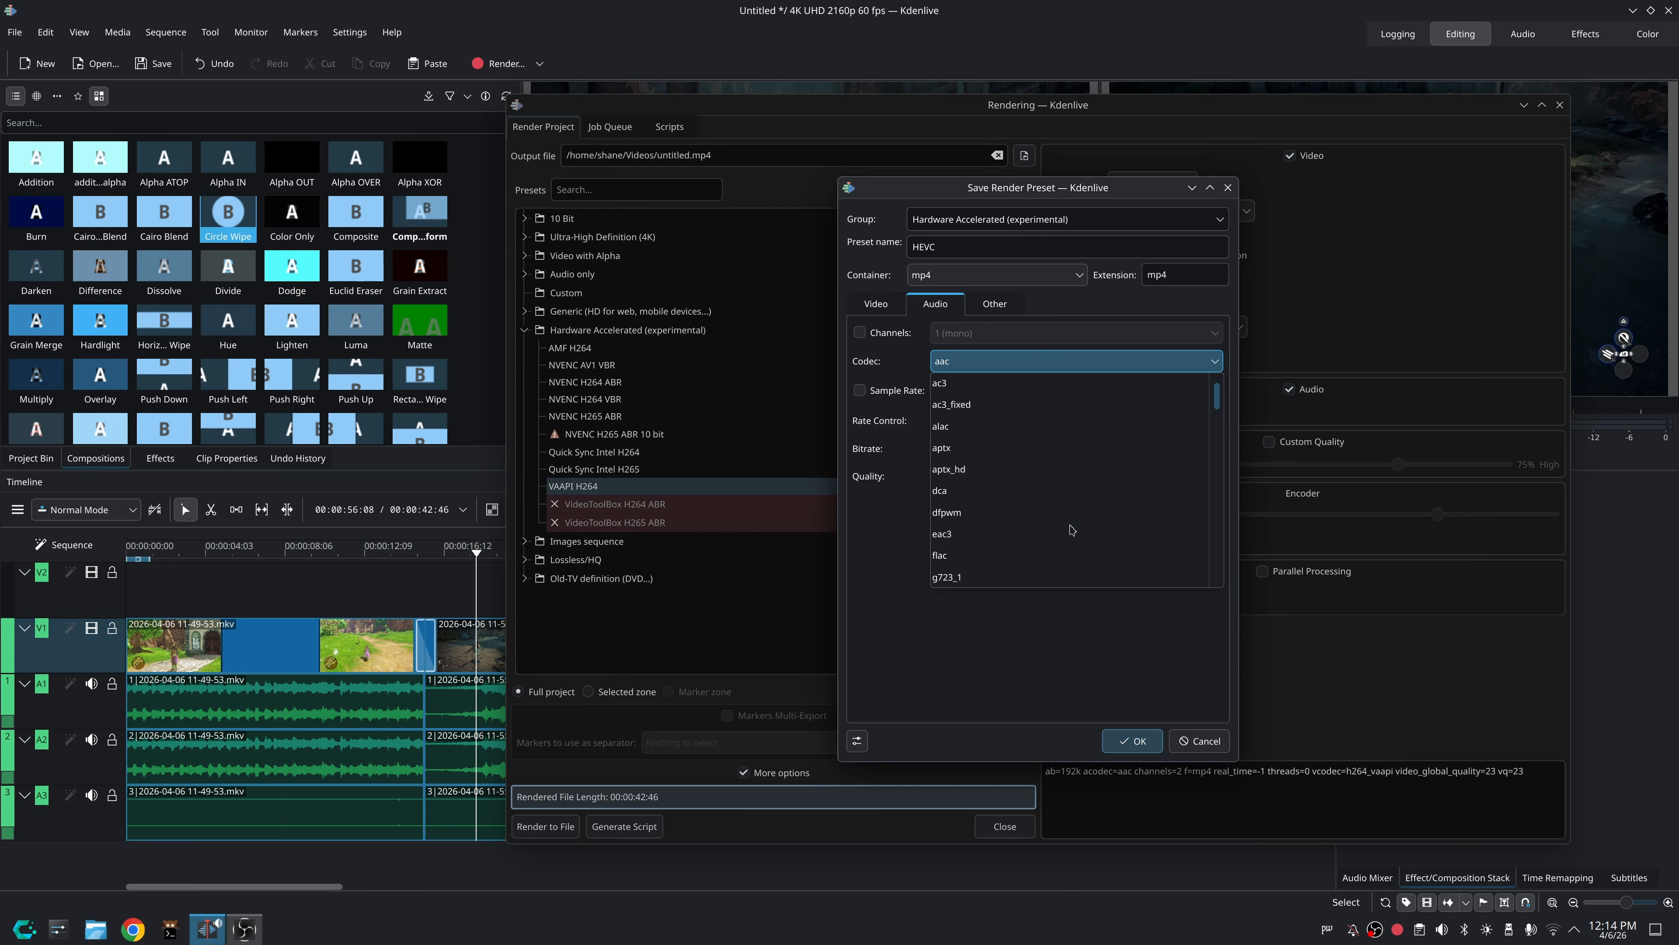
{"action": "scroll", "coordinate": [1073, 530], "scroll_direction": "up", "scroll_amount": 1}
{"action": "left_click", "coordinate": [971, 427]}
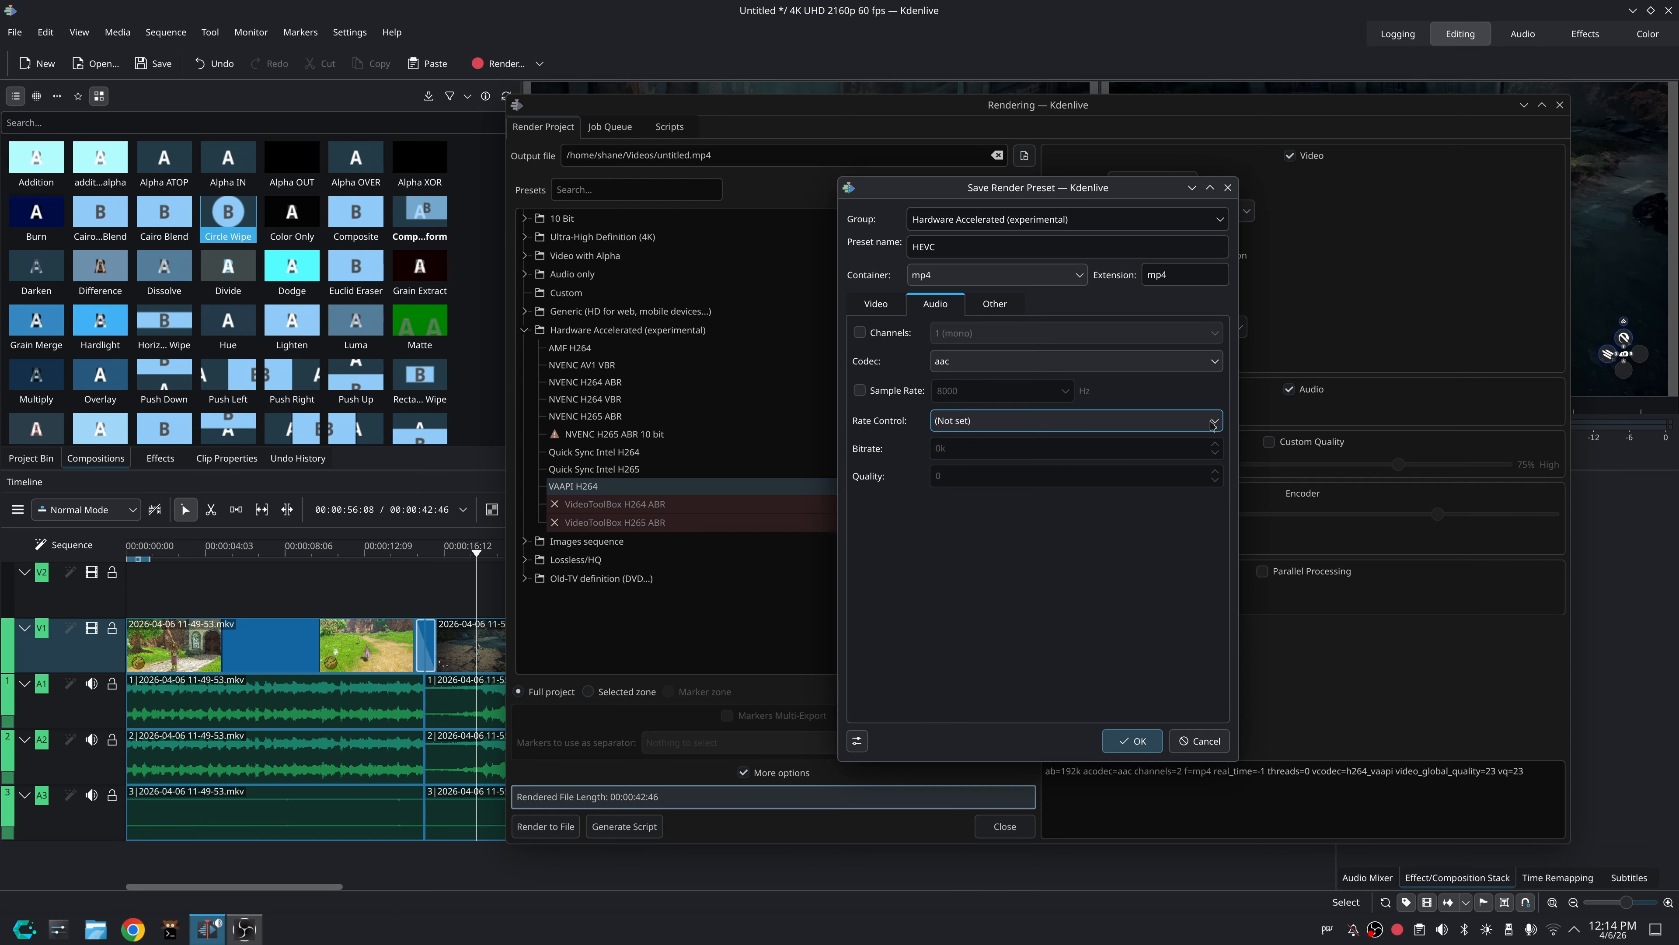
Set the preset's audio rate control to CBR – Constant Bitrate with a bitrate of 320k.
{"action": "left_click", "coordinate": [1097, 420]}
{"action": "left_click", "coordinate": [1025, 488]}
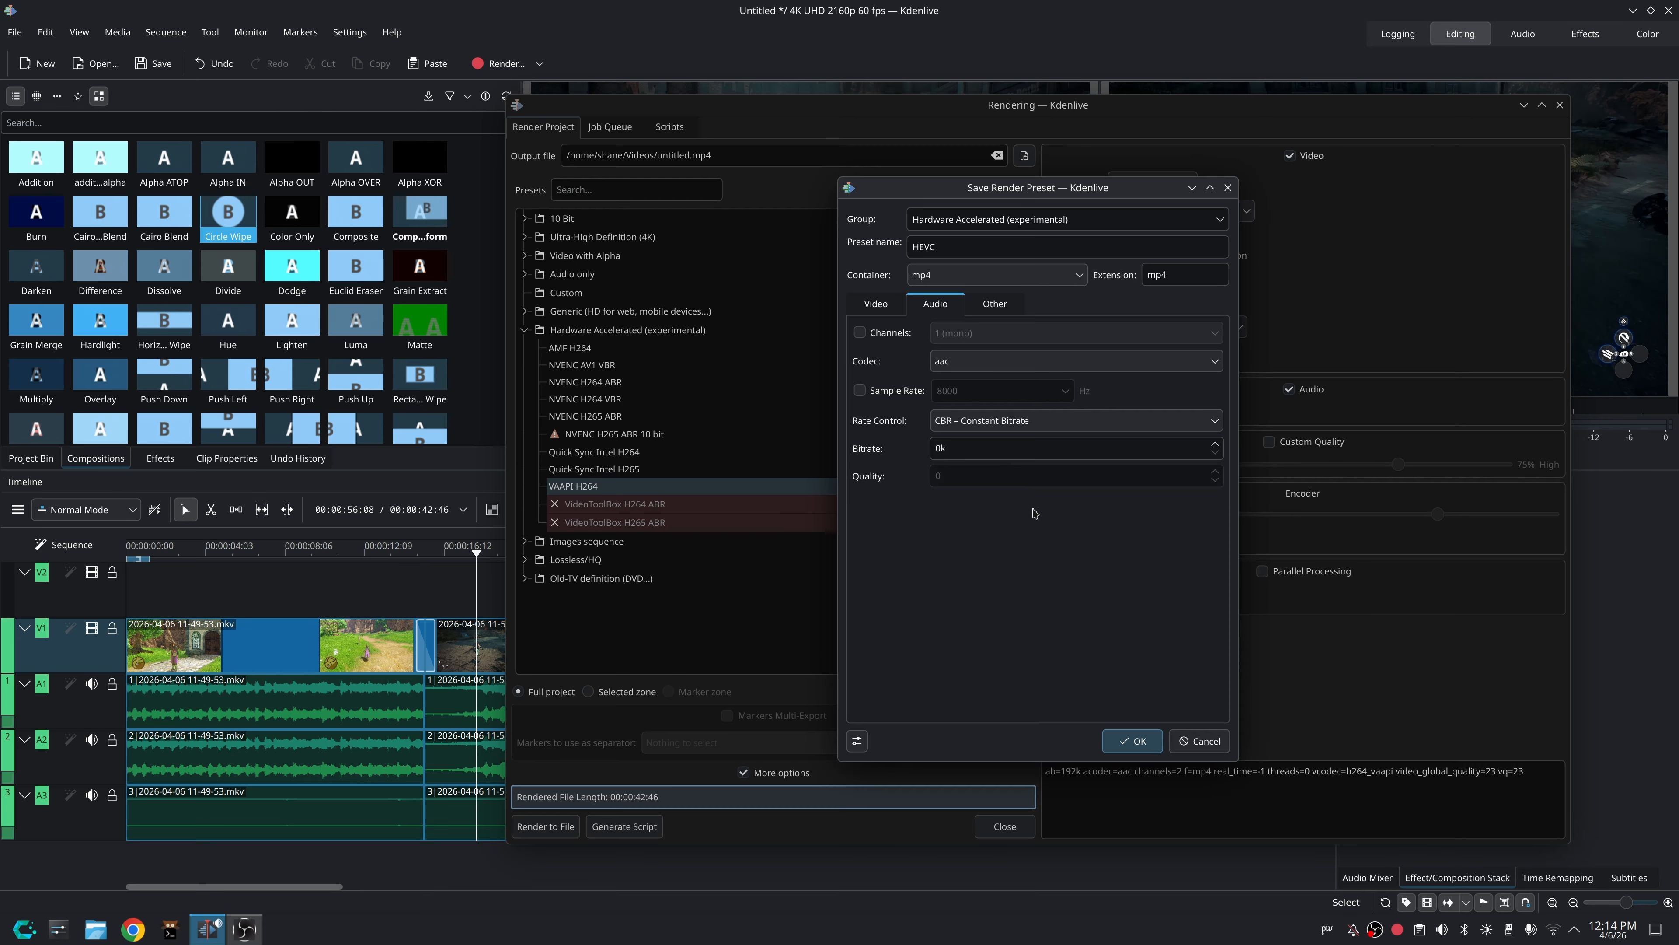
{"action": "left_click_drag", "start_coordinate": [964, 450], "coordinate": [896, 450]}
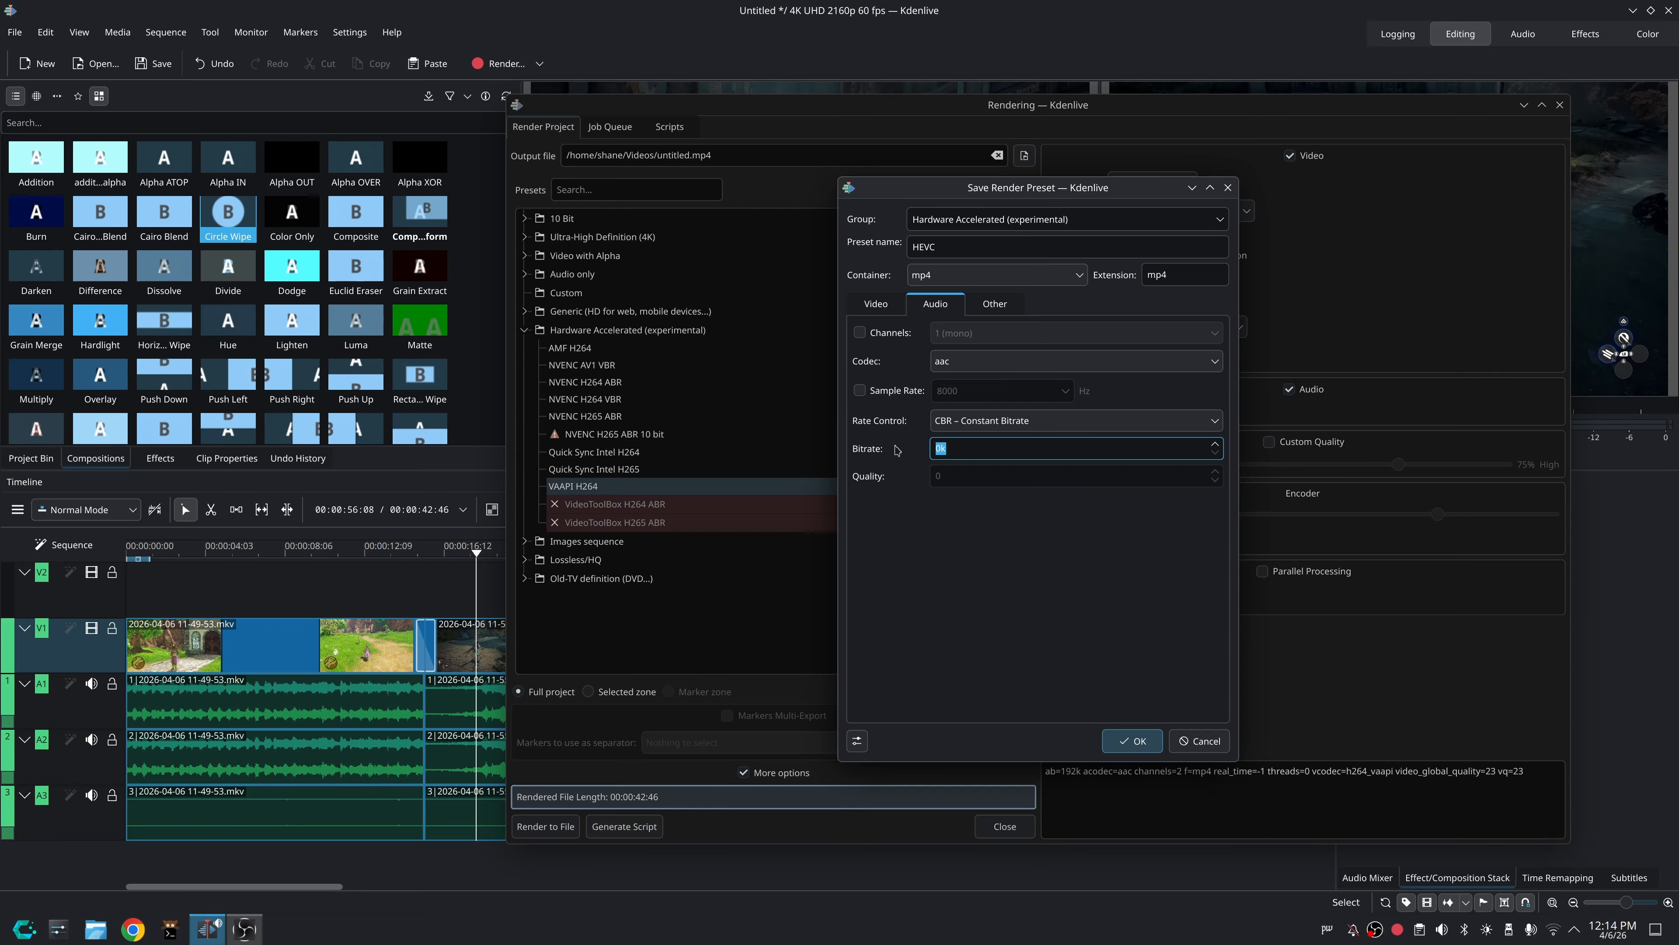
{"action": "type", "text": "32"}
Rename the render preset HEVC-VAAPI and save it, leaving the rendering window closed.
{"action": "left_click", "coordinate": [974, 250]}
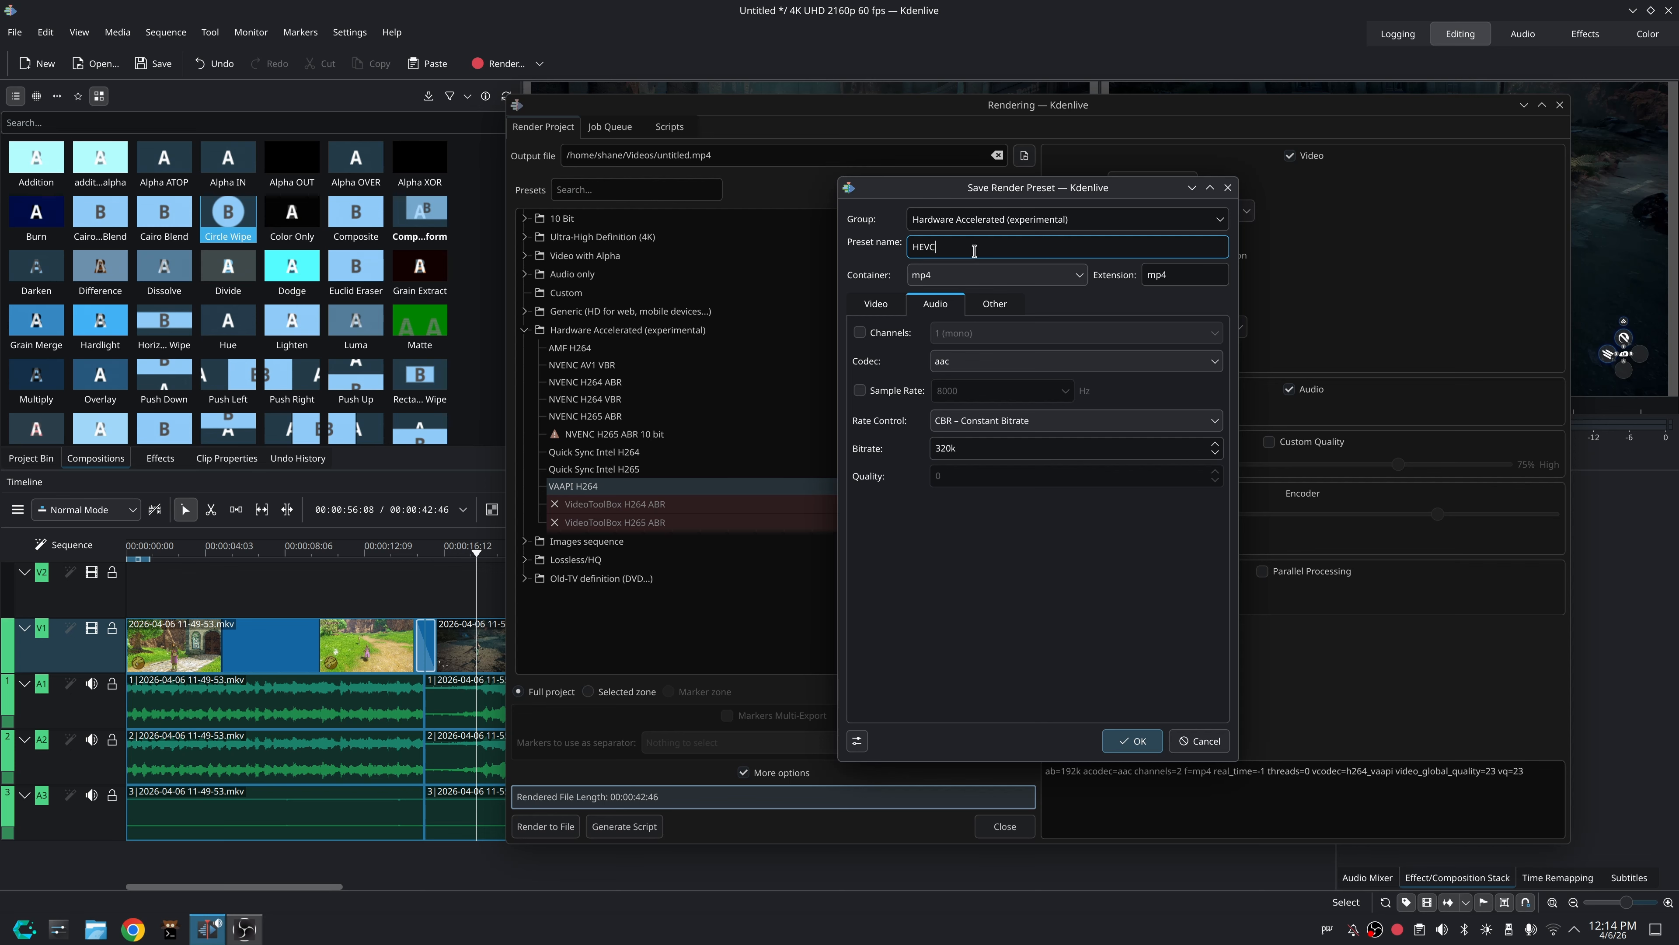
{"action": "type", "text": "HEVC-VAAPI"}
{"action": "key", "text": "Return"}
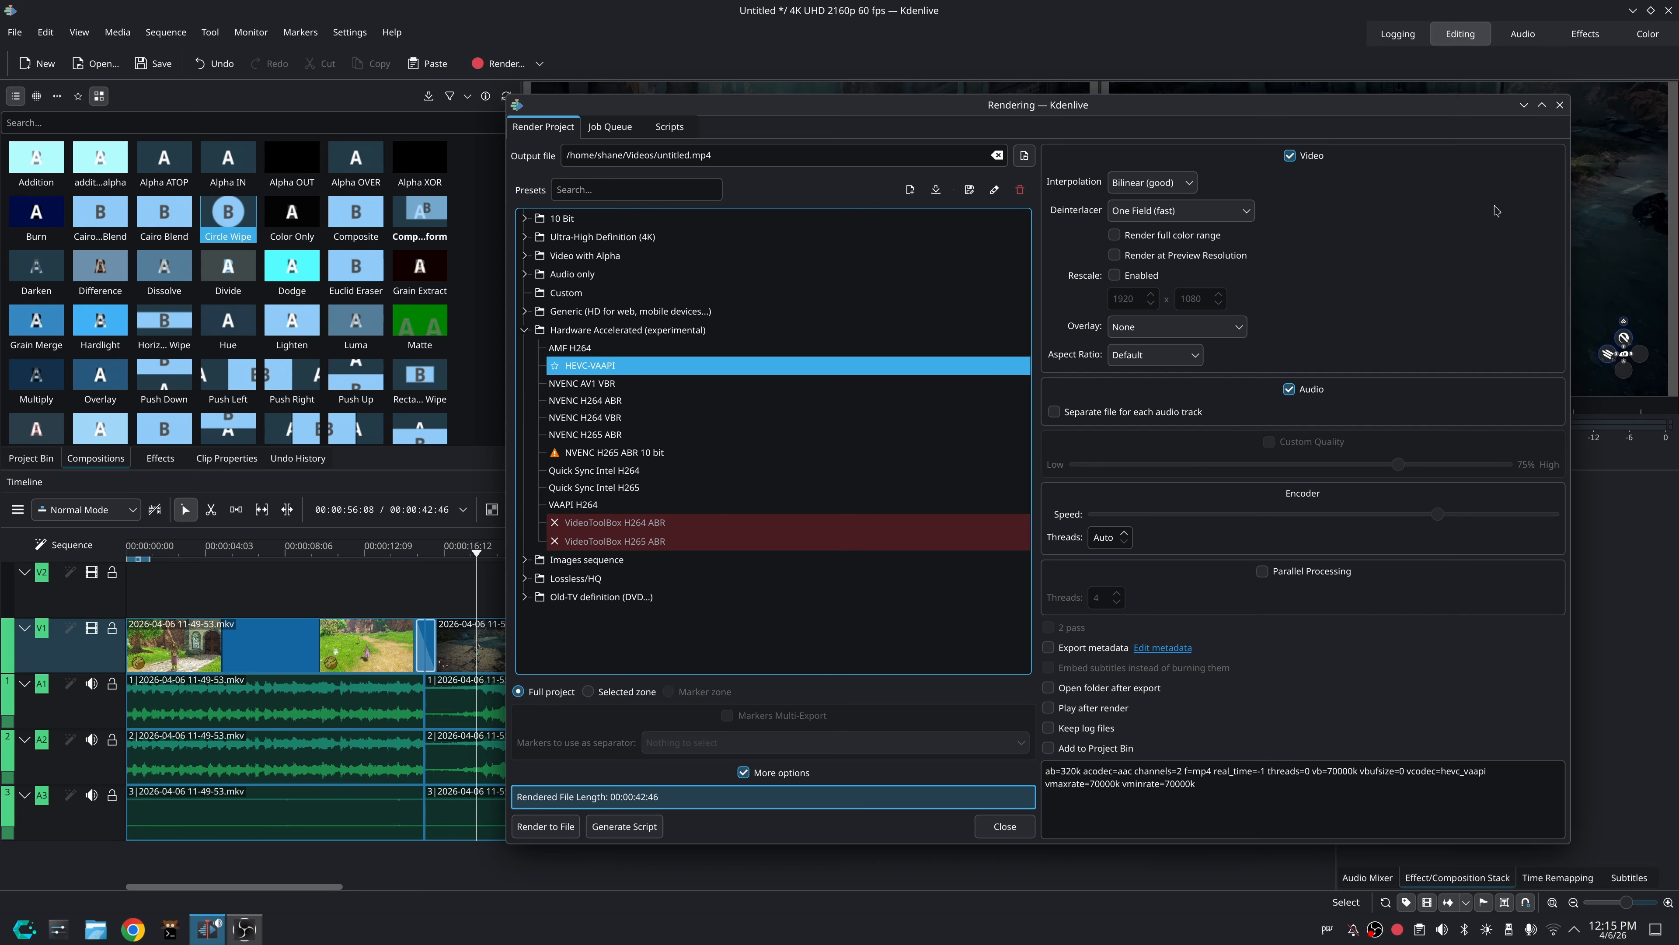
{"action": "left_click", "coordinate": [1559, 105]}
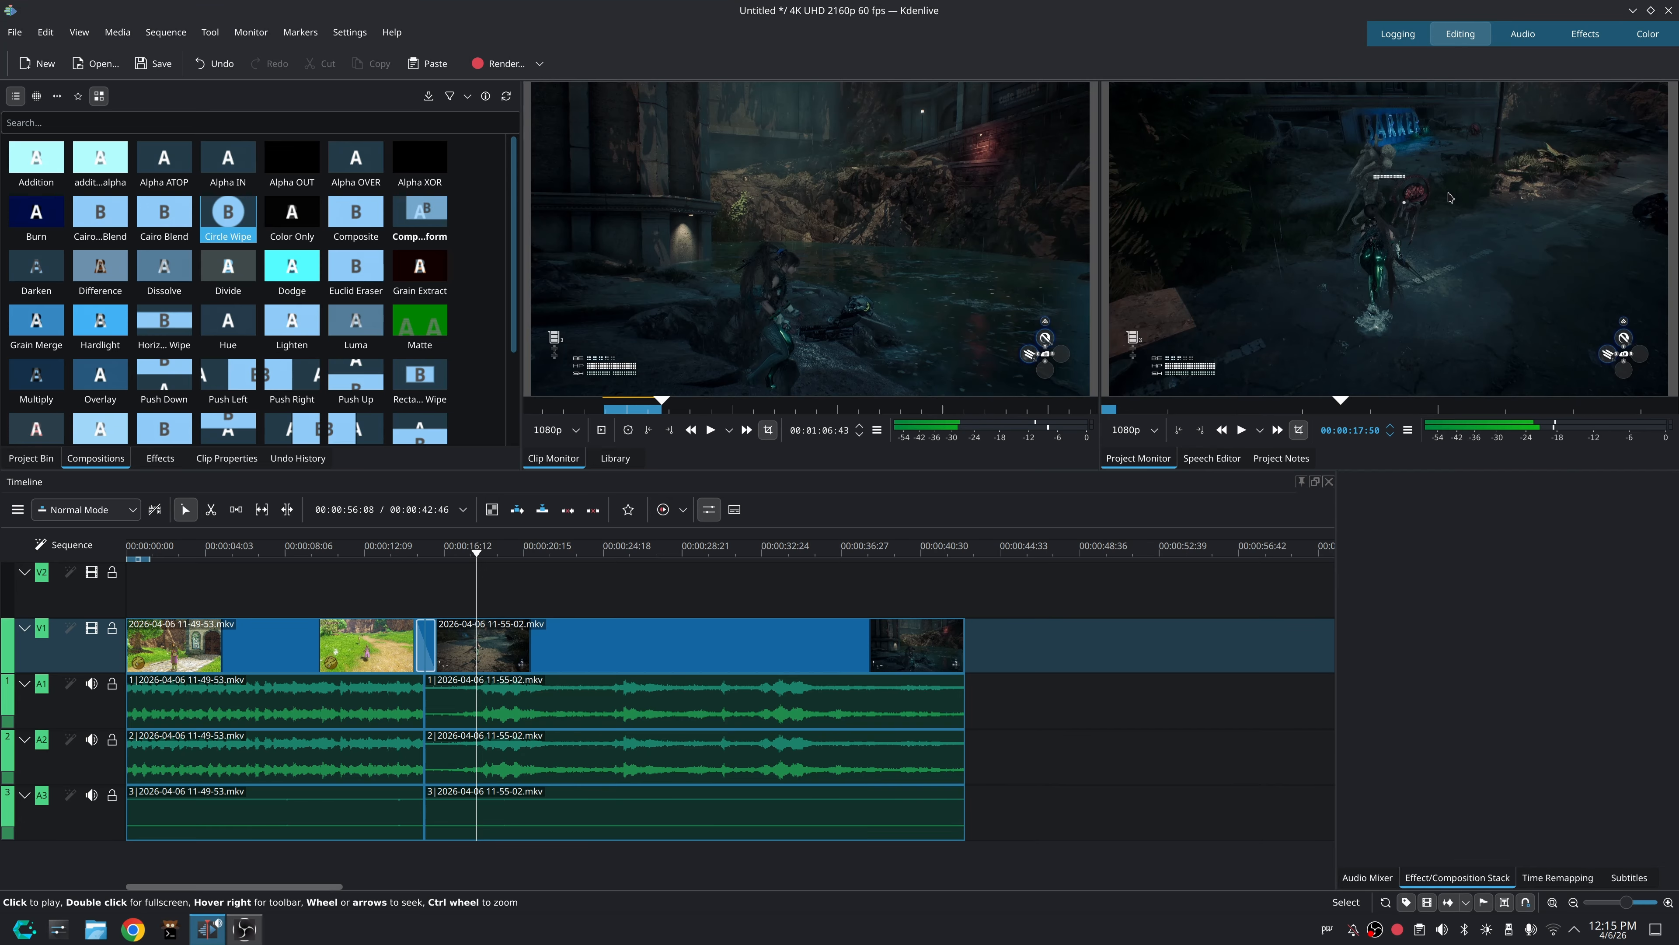
View the Audio, Effects and Color workspace layouts in turn, and return to the Editing layout.
{"action": "left_click", "coordinate": [1522, 34]}
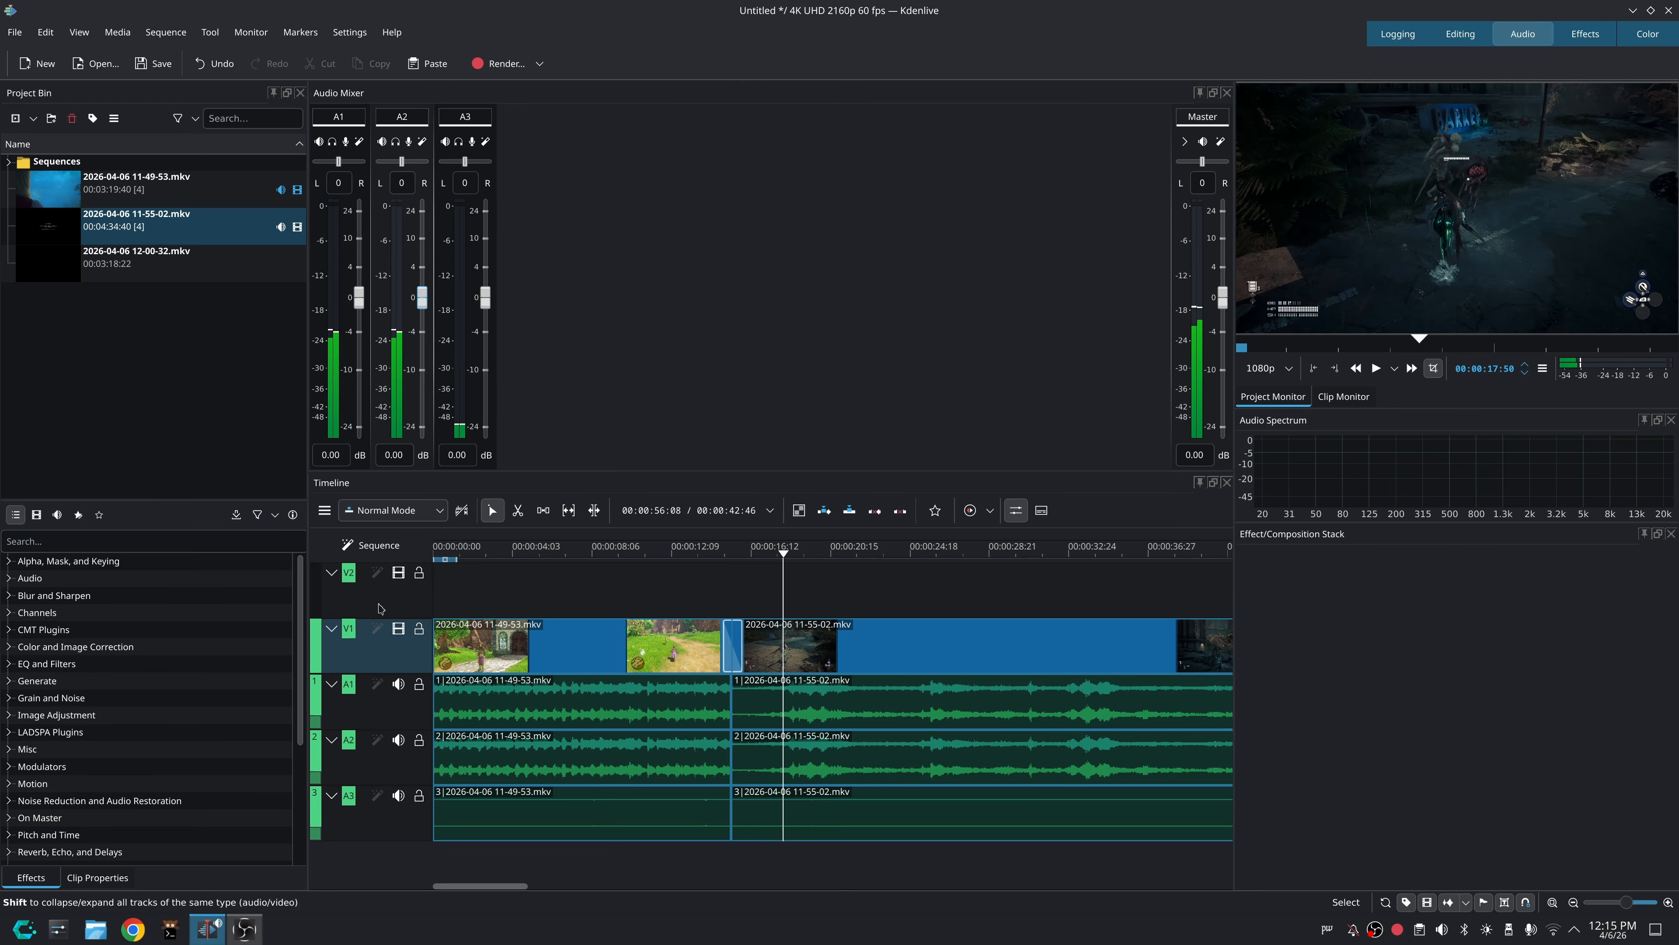
{"action": "left_click", "coordinate": [1585, 34]}
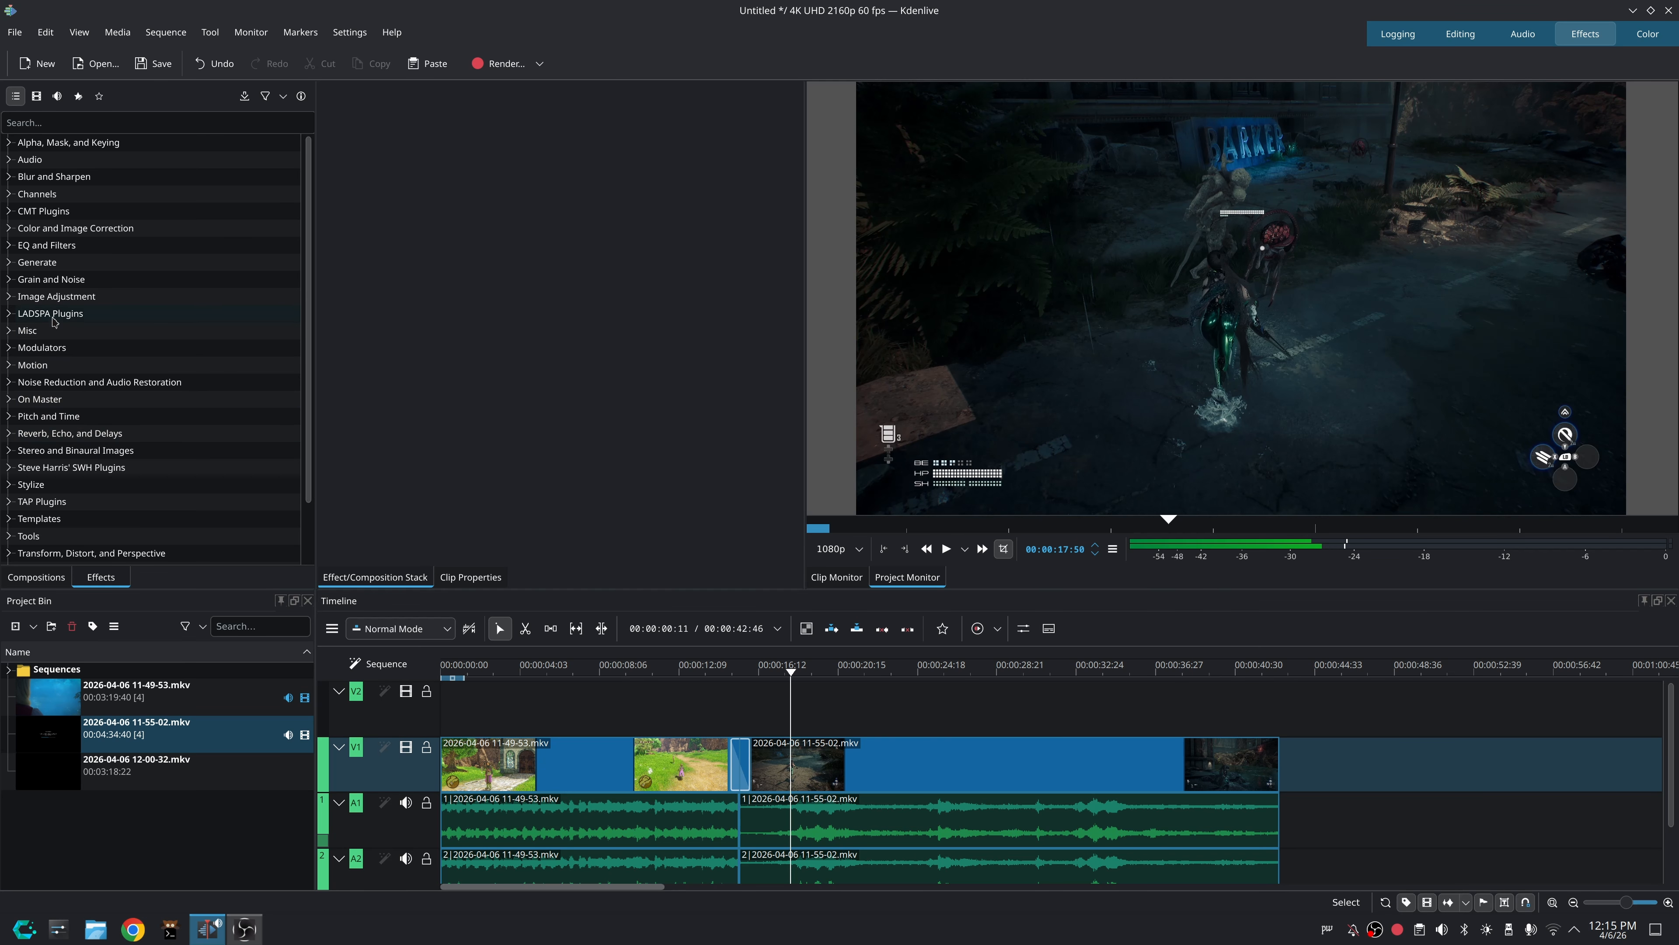
{"action": "key", "text": "alt+5"}
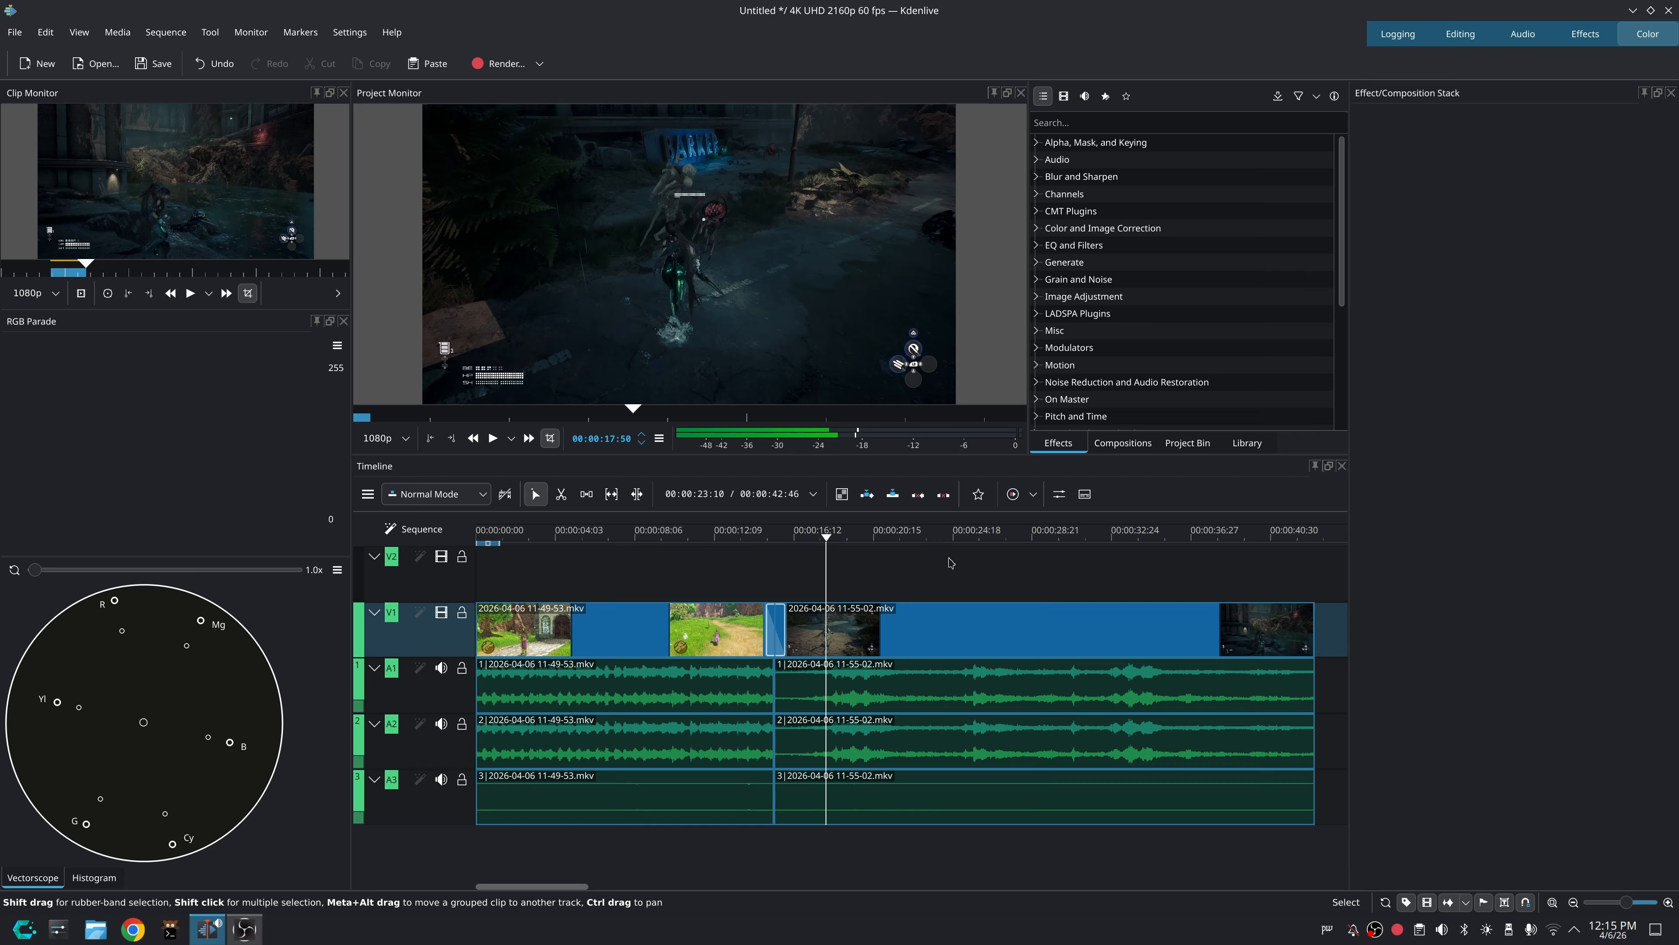
{"action": "left_click", "coordinate": [1463, 36]}
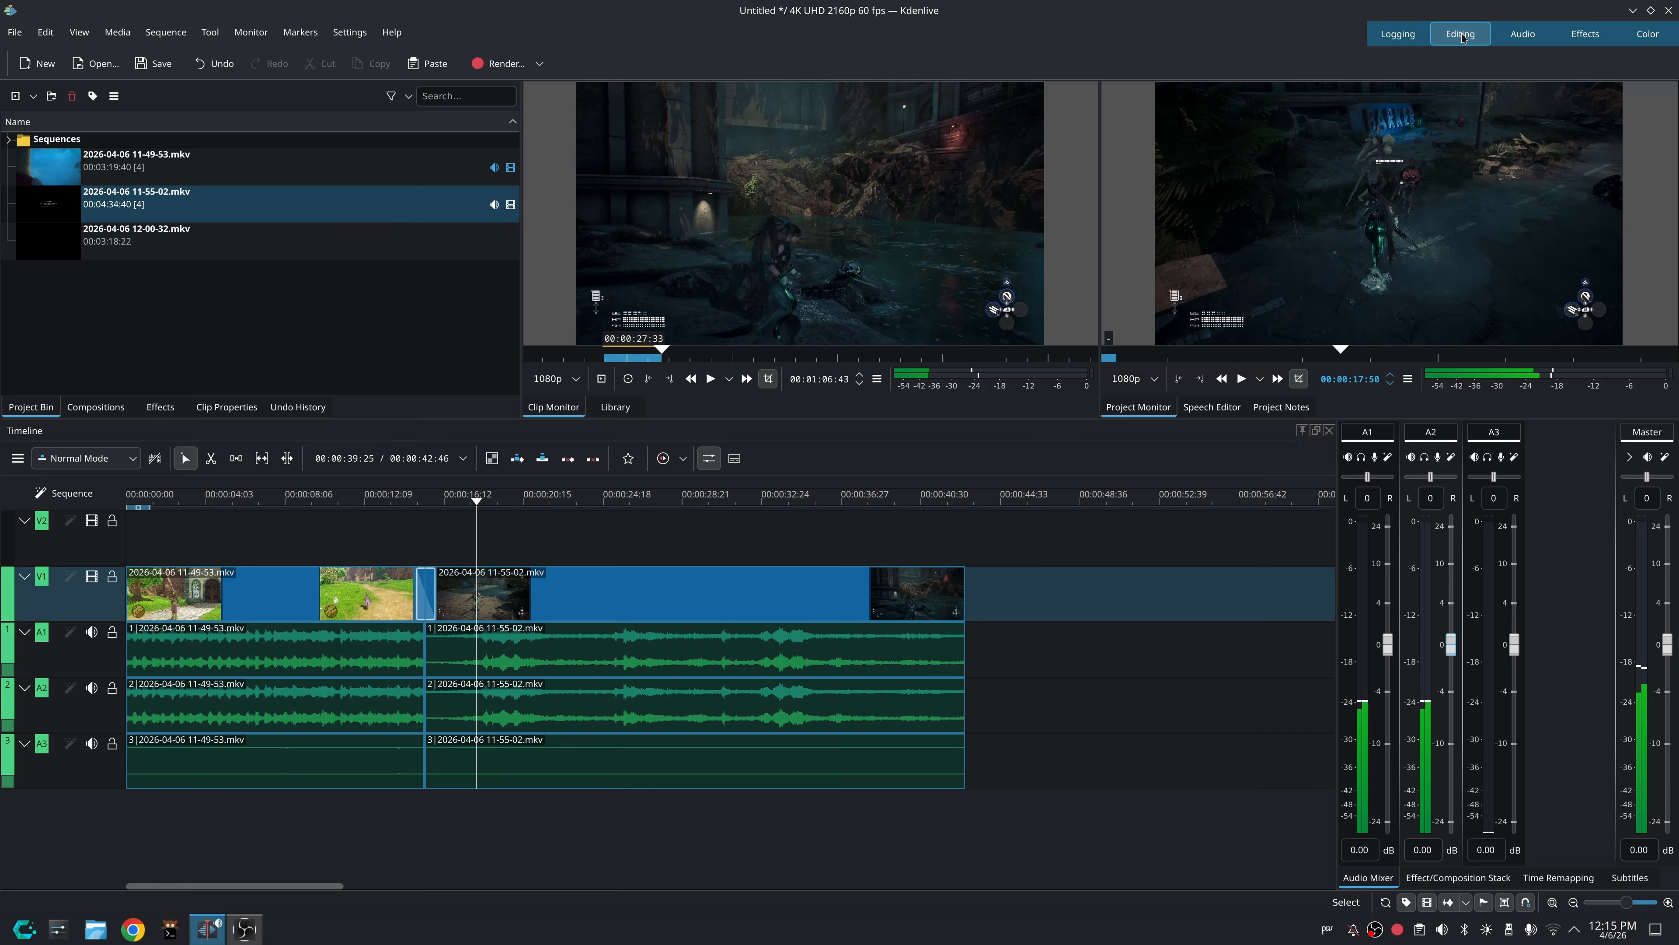
Switch to Firefox and read the feature highlights on the Kdenlive 26.04 RC release page.
{"action": "key", "text": "super"}
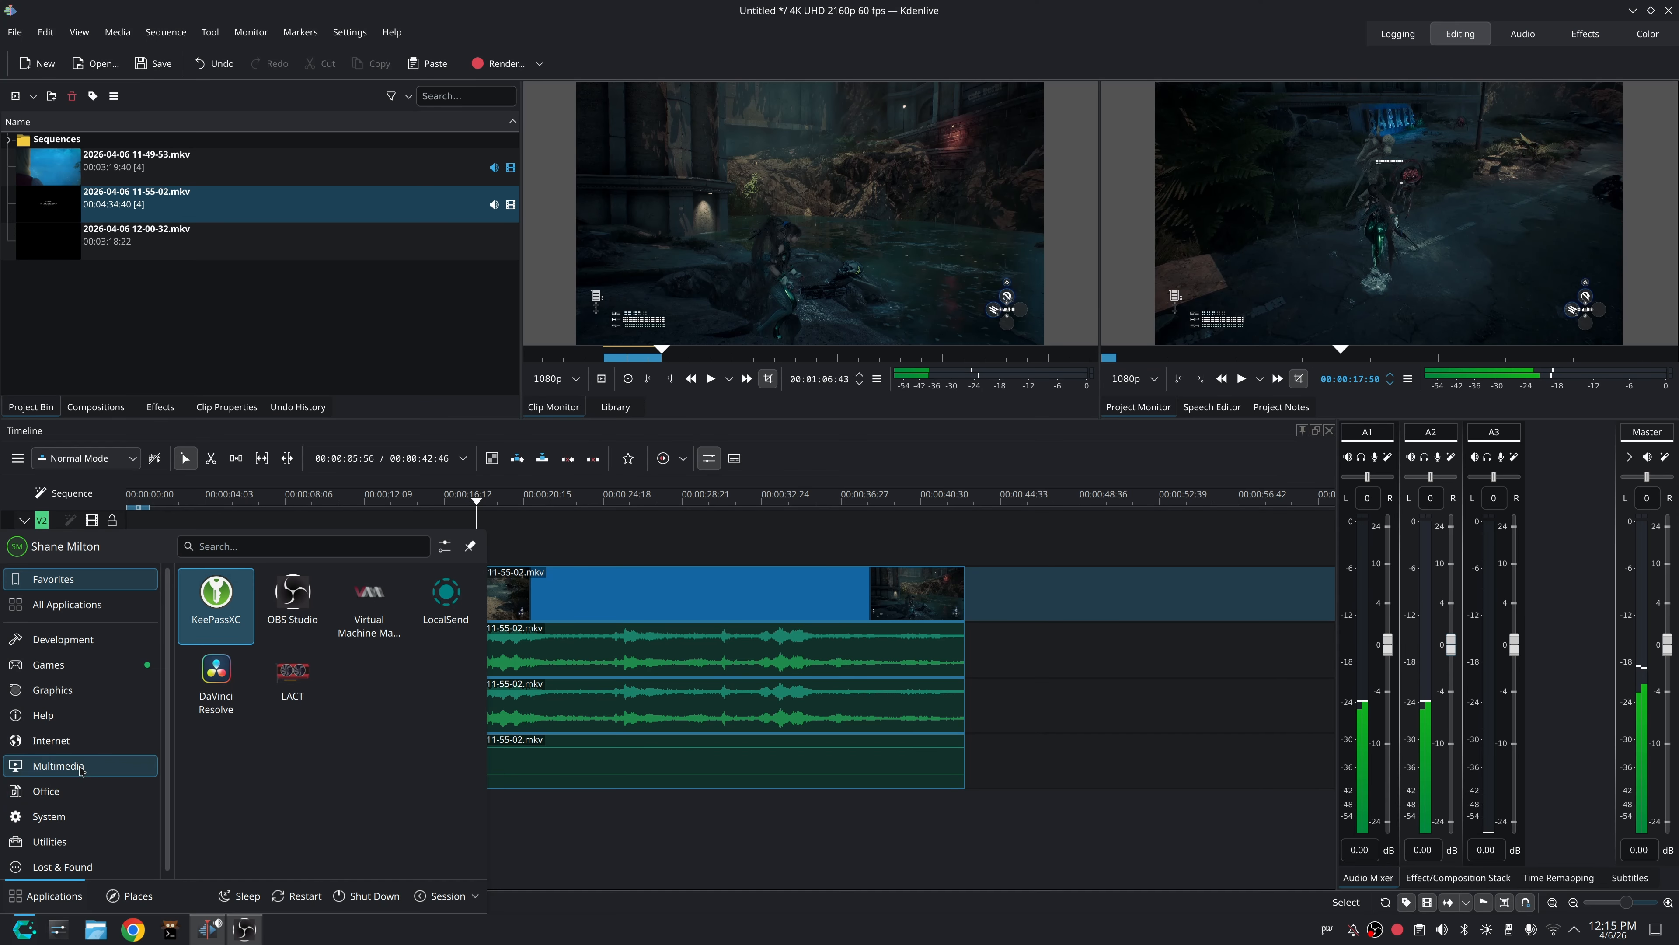
{"action": "left_click", "coordinate": [79, 748]}
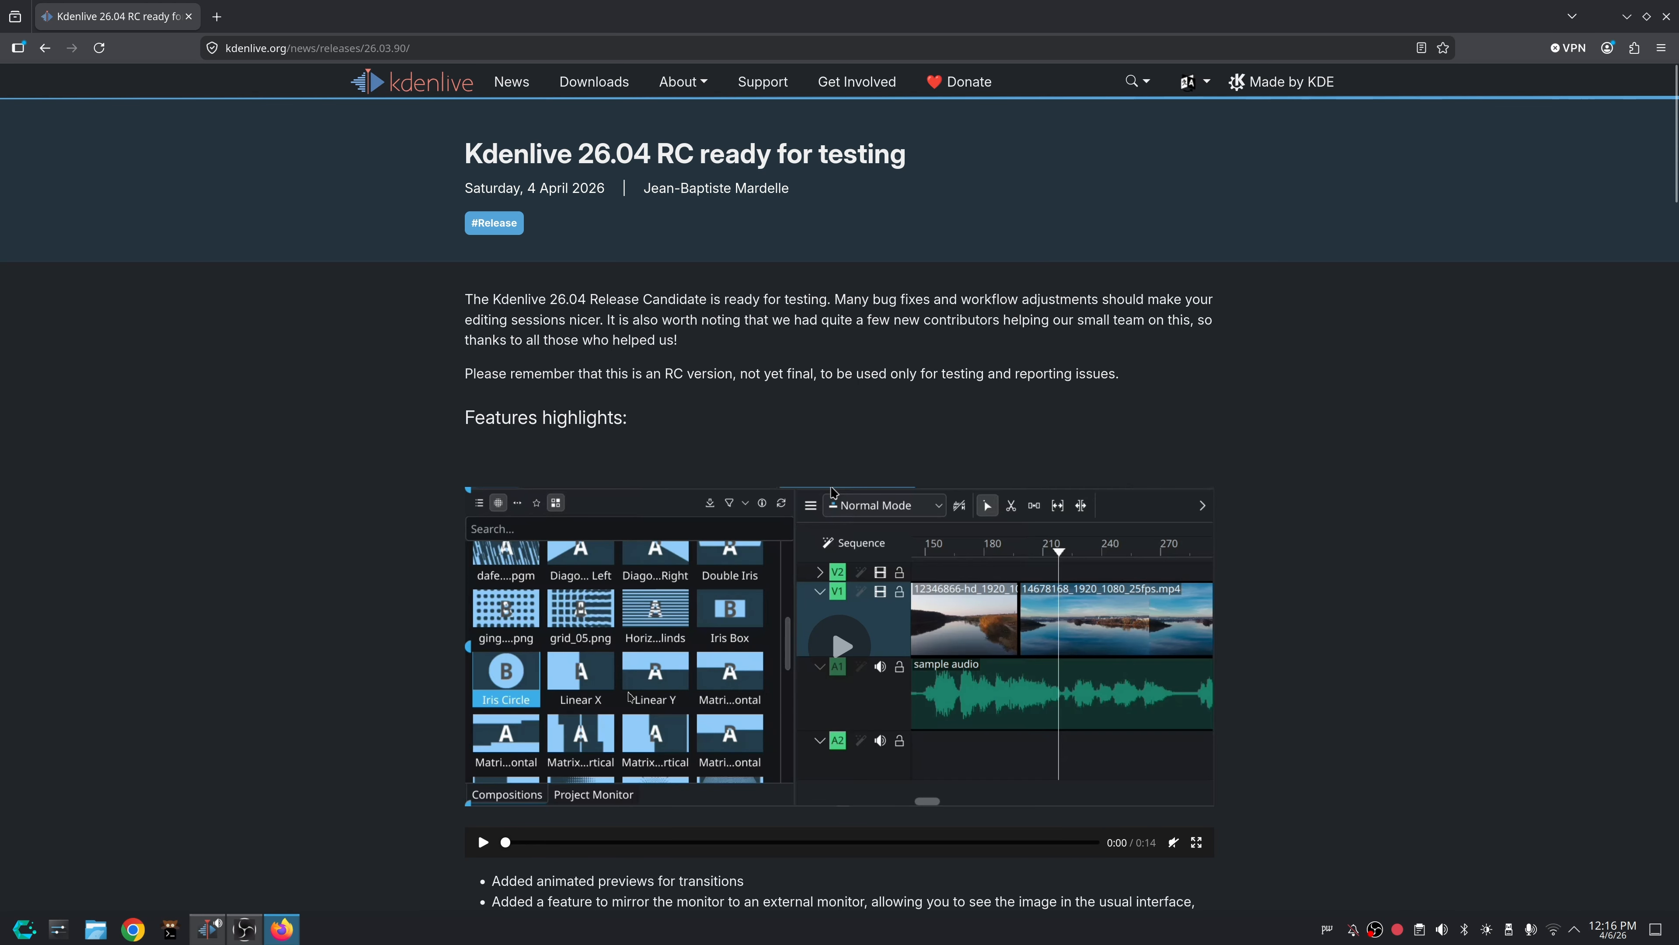
{"action": "scroll", "coordinate": [1307, 669], "scroll_direction": "down", "scroll_amount": 5}
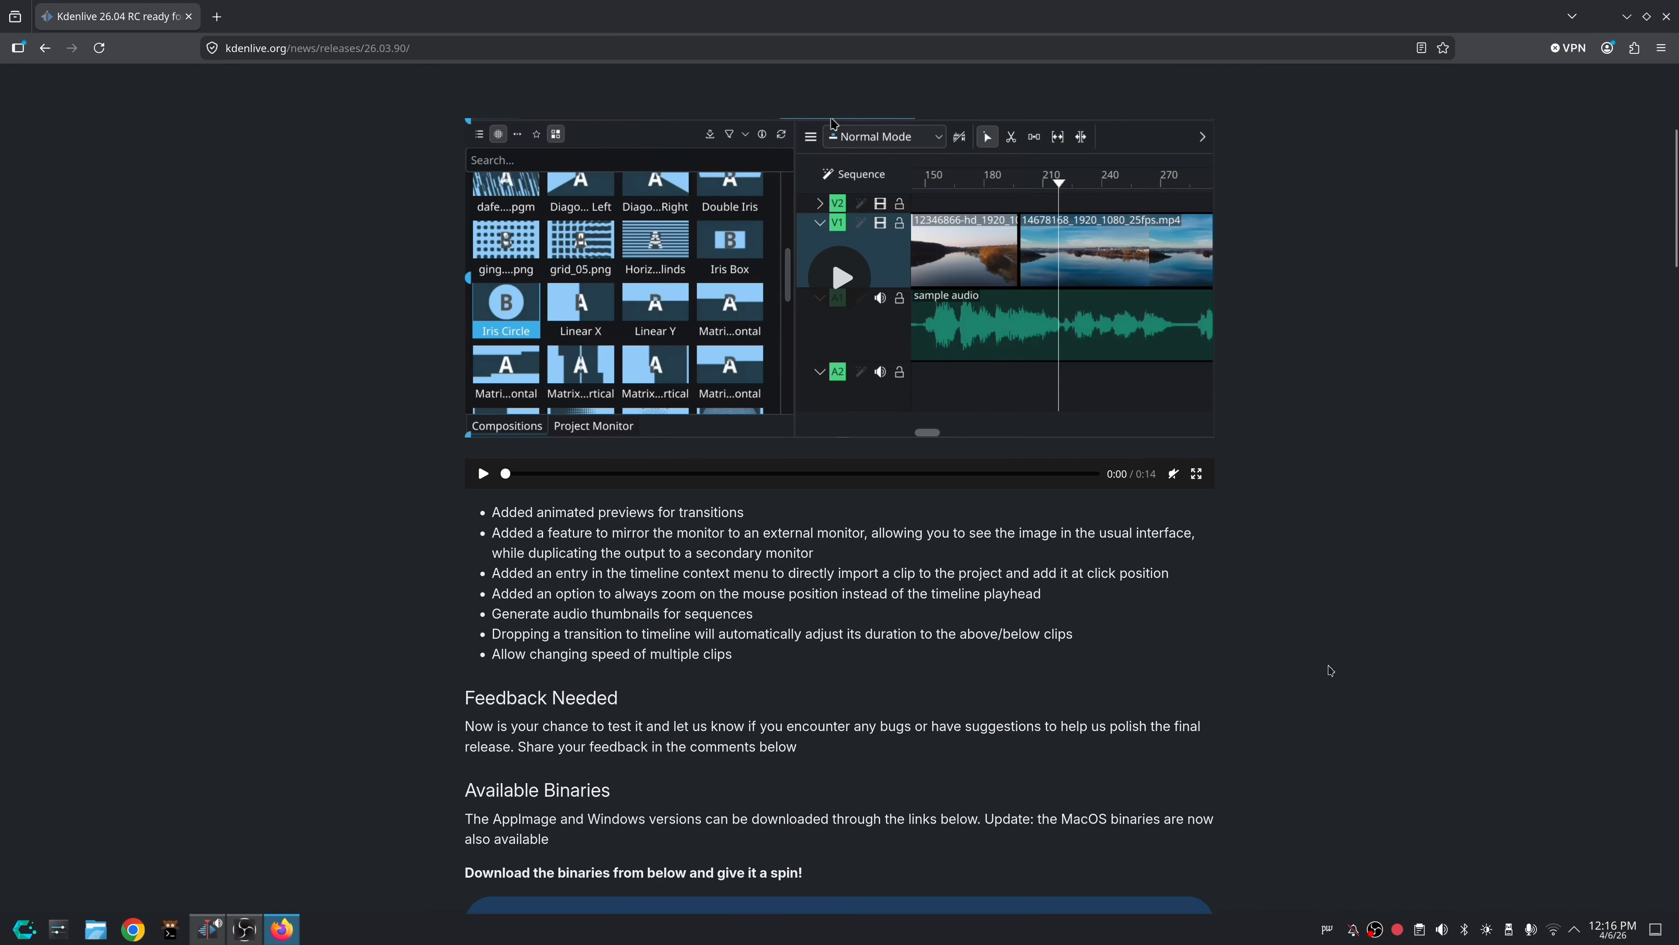
{"action": "scroll", "coordinate": [897, 496], "scroll_direction": "down", "scroll_amount": 2}
{"action": "scroll", "coordinate": [887, 506], "scroll_direction": "up", "scroll_amount": 1}
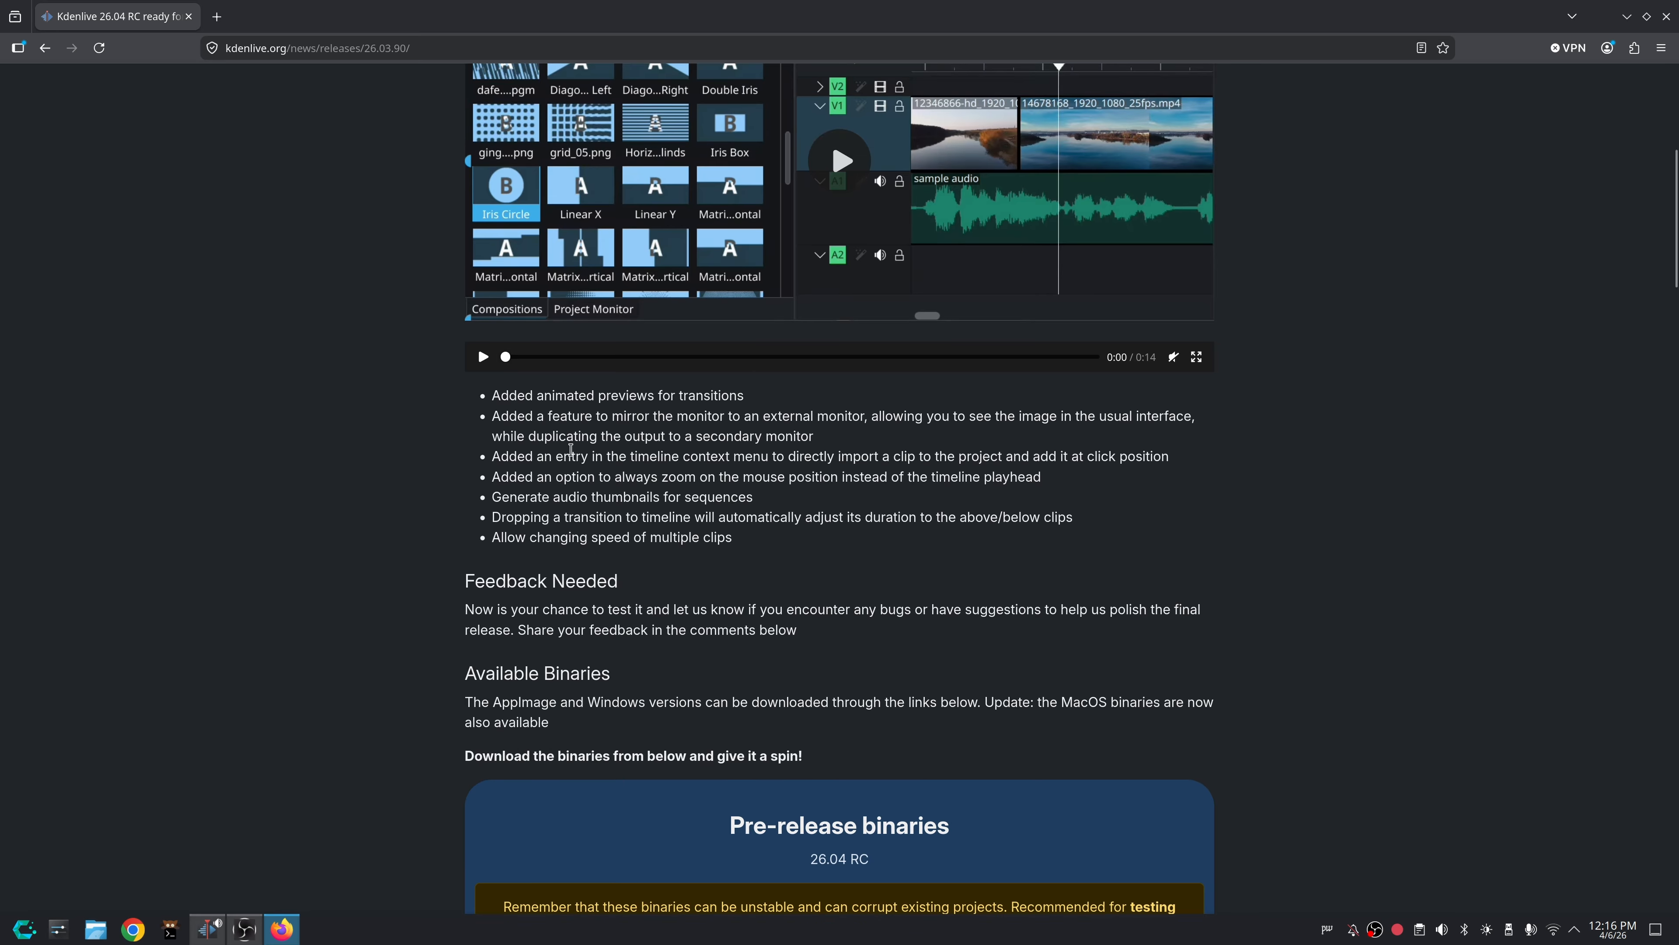